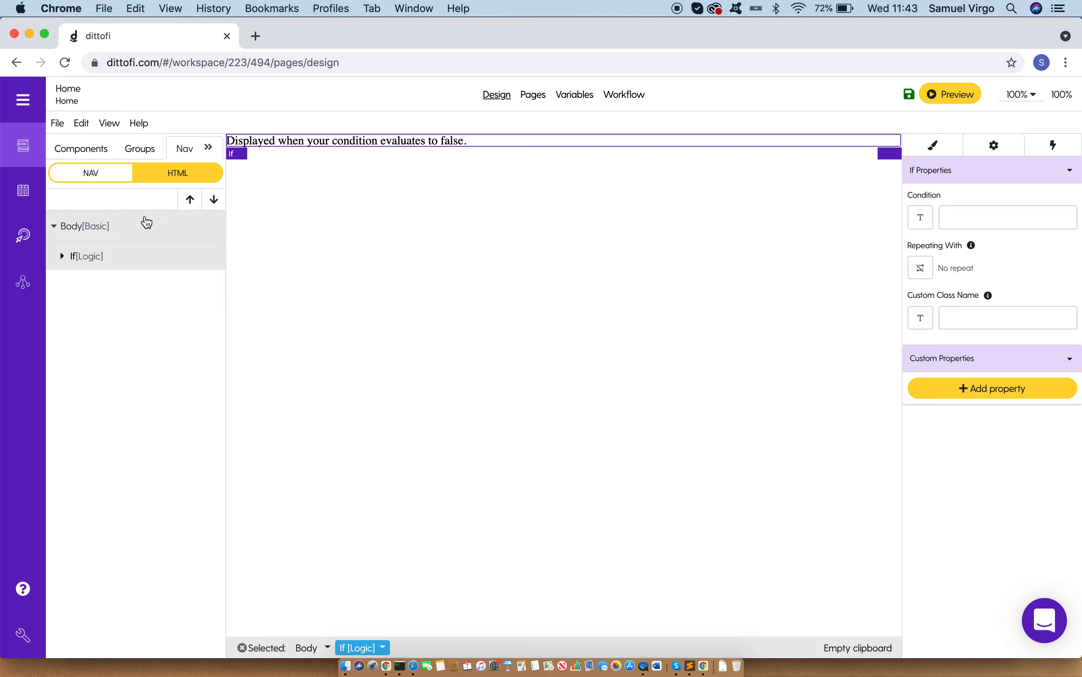
Step: Expand the If component, select its Then and Else branches, and show the full nested page structure in a widened view
{"action": "left_click", "coordinate": [62, 255]}
{"action": "left_click", "coordinate": [120, 293]}
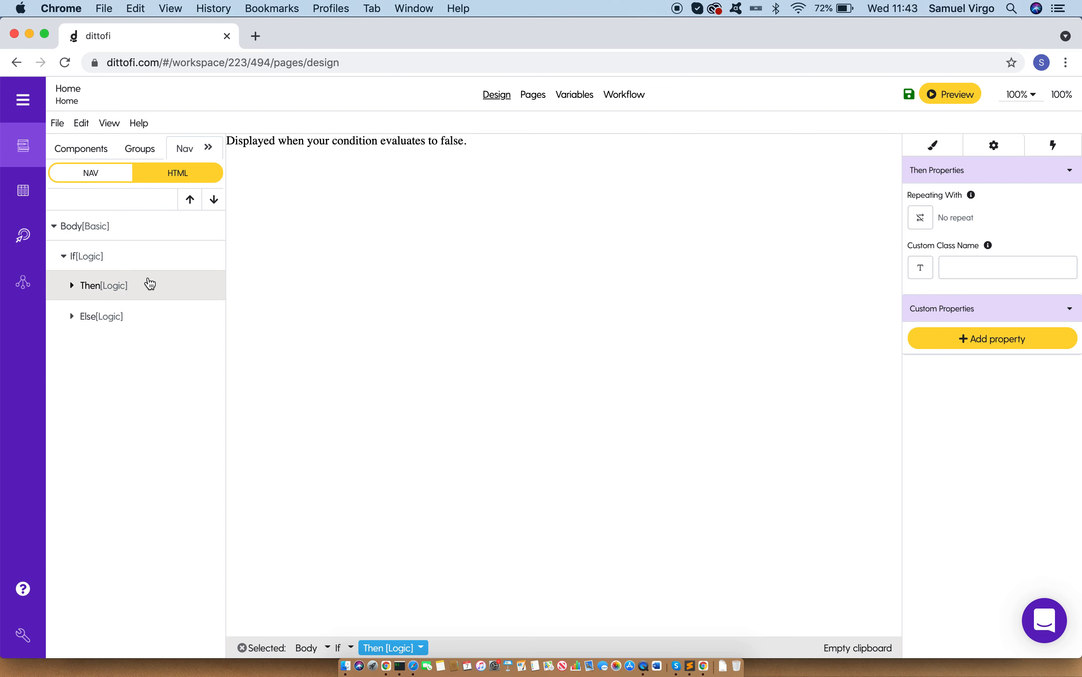
{"action": "left_click", "coordinate": [138, 327]}
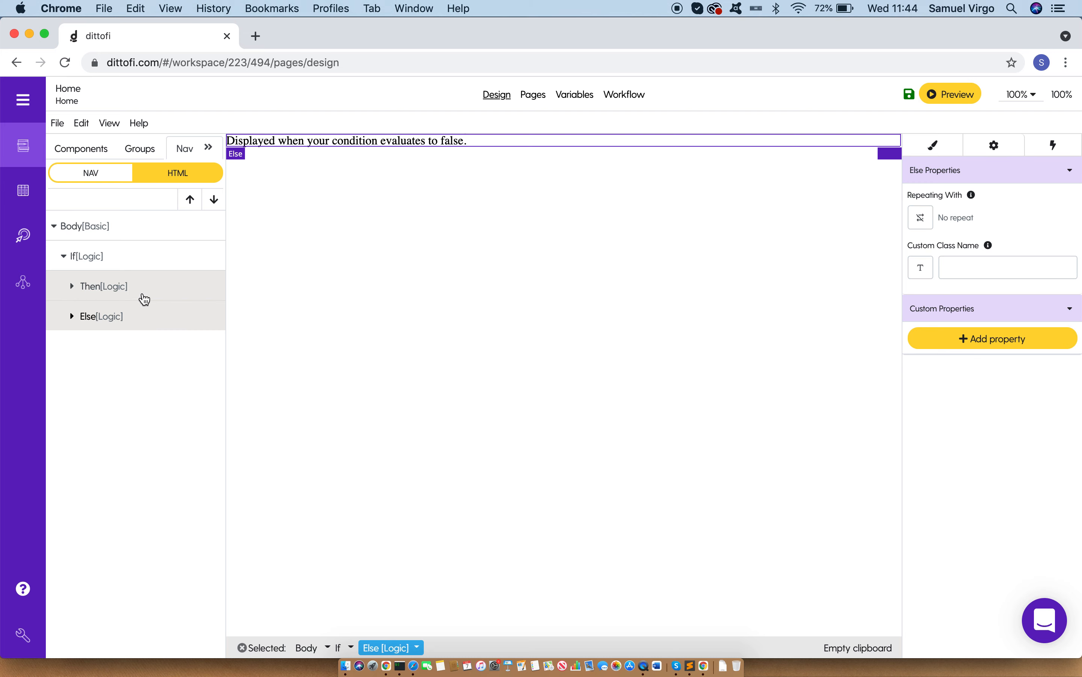
{"action": "left_click", "coordinate": [179, 183]}
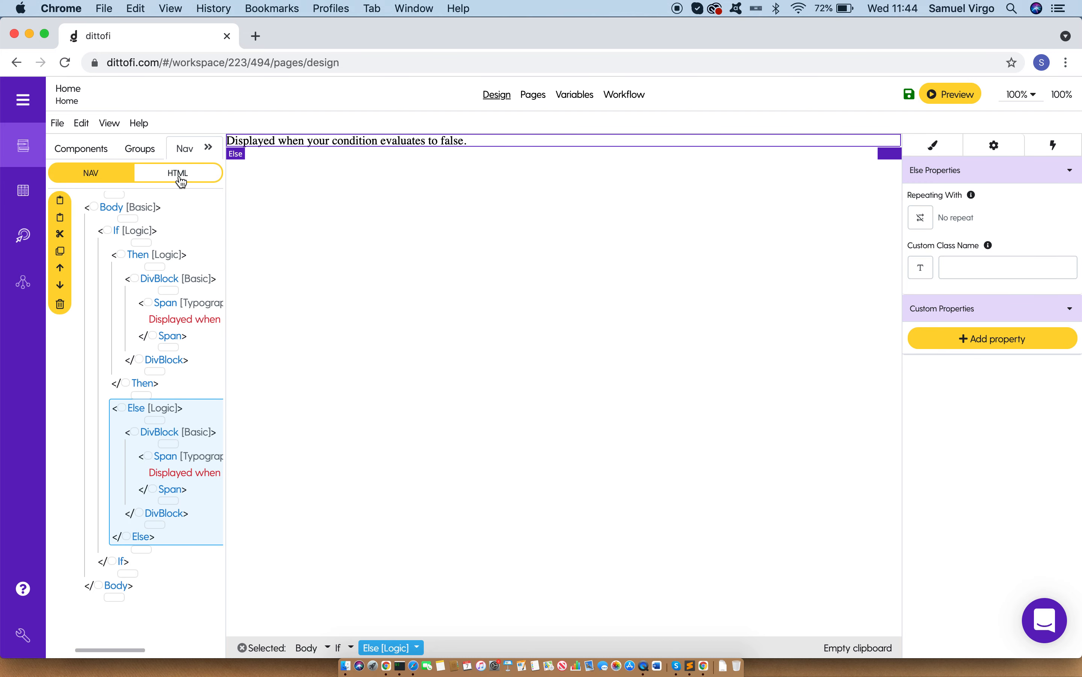
{"action": "left_click", "coordinate": [209, 149]}
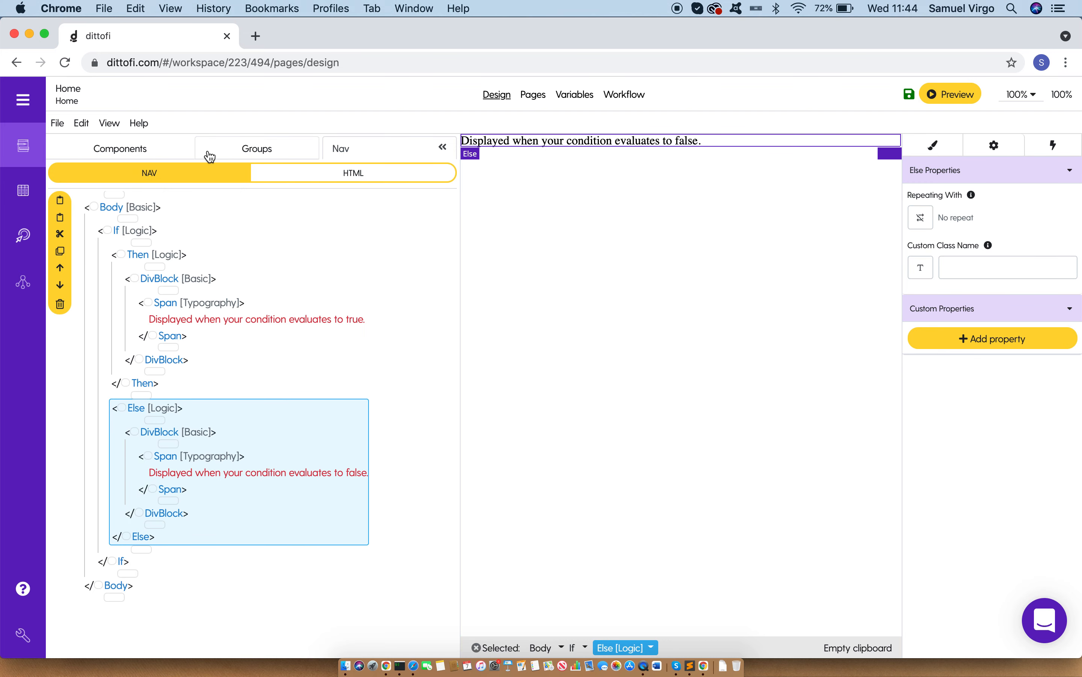
Step: Examine the If component's Then and Else branches and the text span inside each one
{"action": "left_click", "coordinate": [119, 231]}
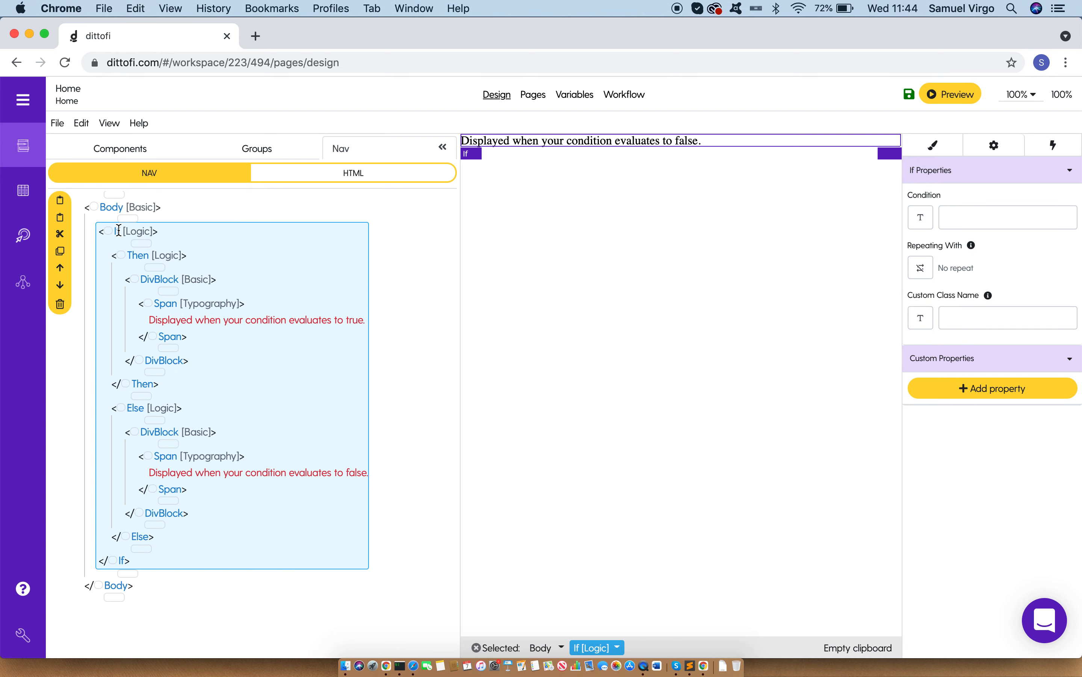
{"action": "left_click", "coordinate": [139, 255]}
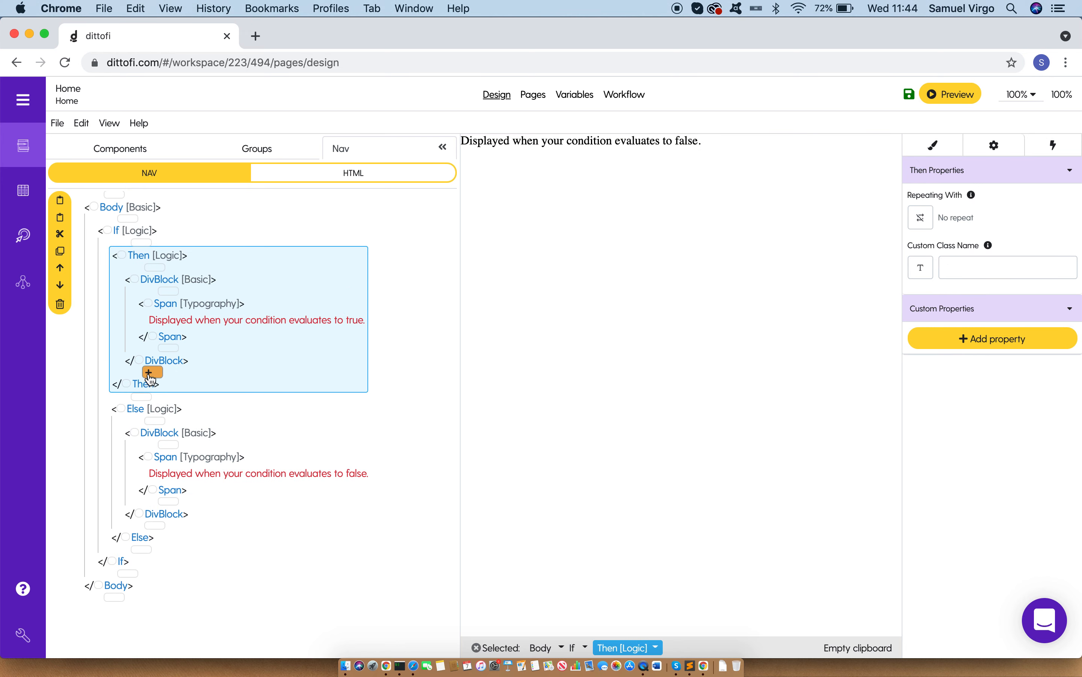
{"action": "left_click", "coordinate": [137, 409]}
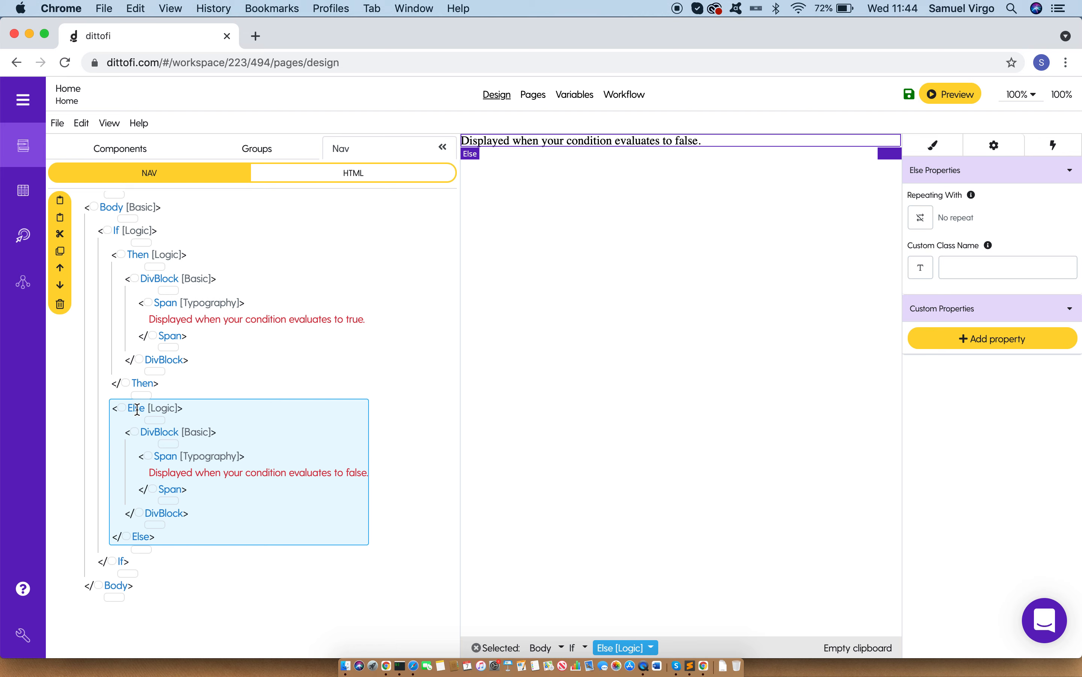
{"action": "left_click", "coordinate": [138, 254]}
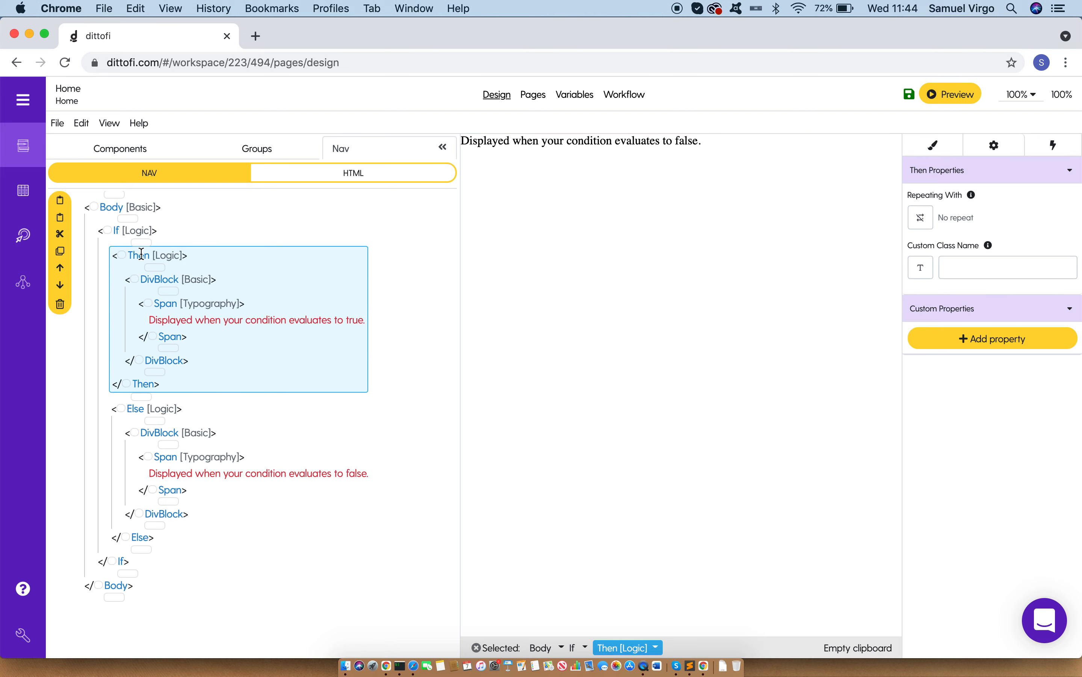
{"action": "left_click", "coordinate": [168, 305]}
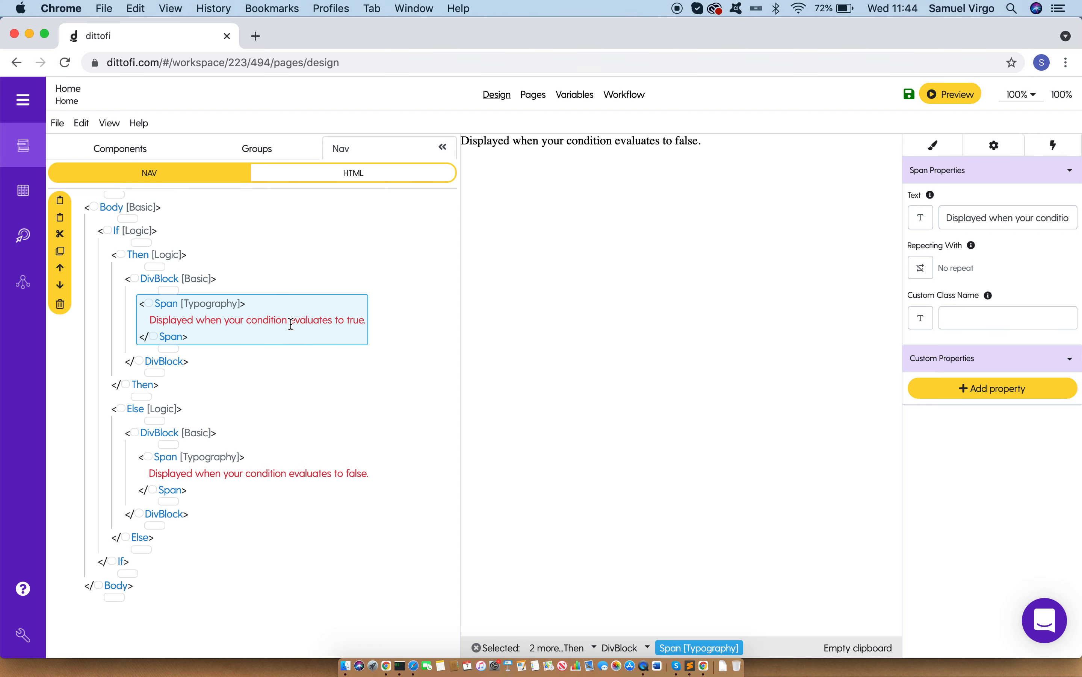
{"action": "left_click", "coordinate": [133, 409]}
{"action": "left_click", "coordinate": [171, 457]}
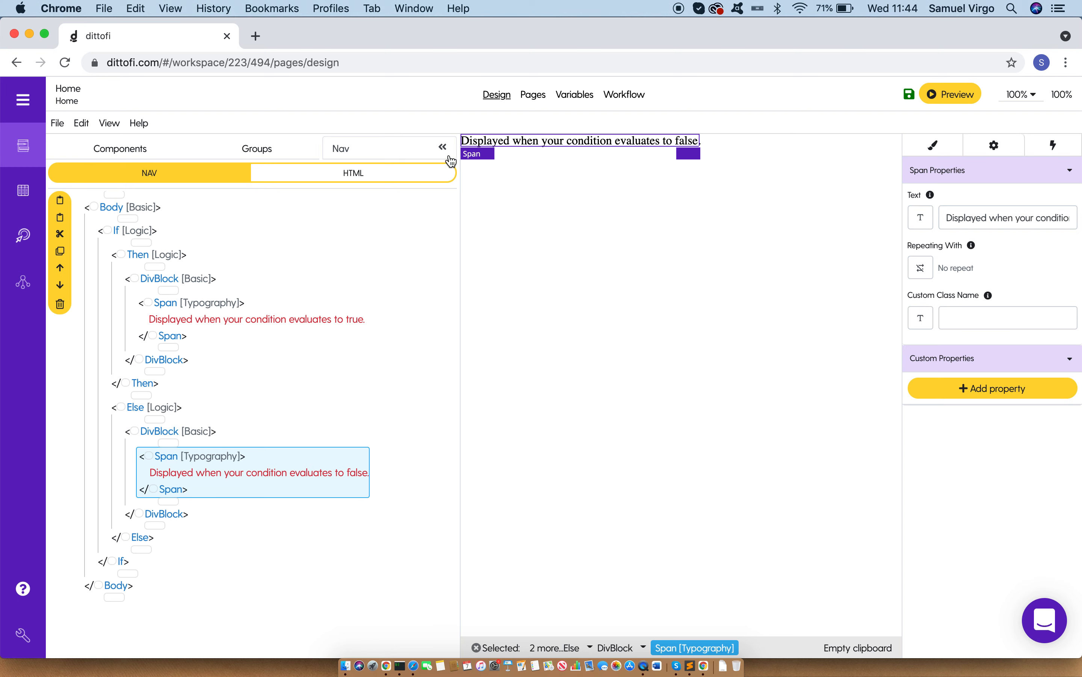
{"action": "left_click", "coordinate": [116, 233]}
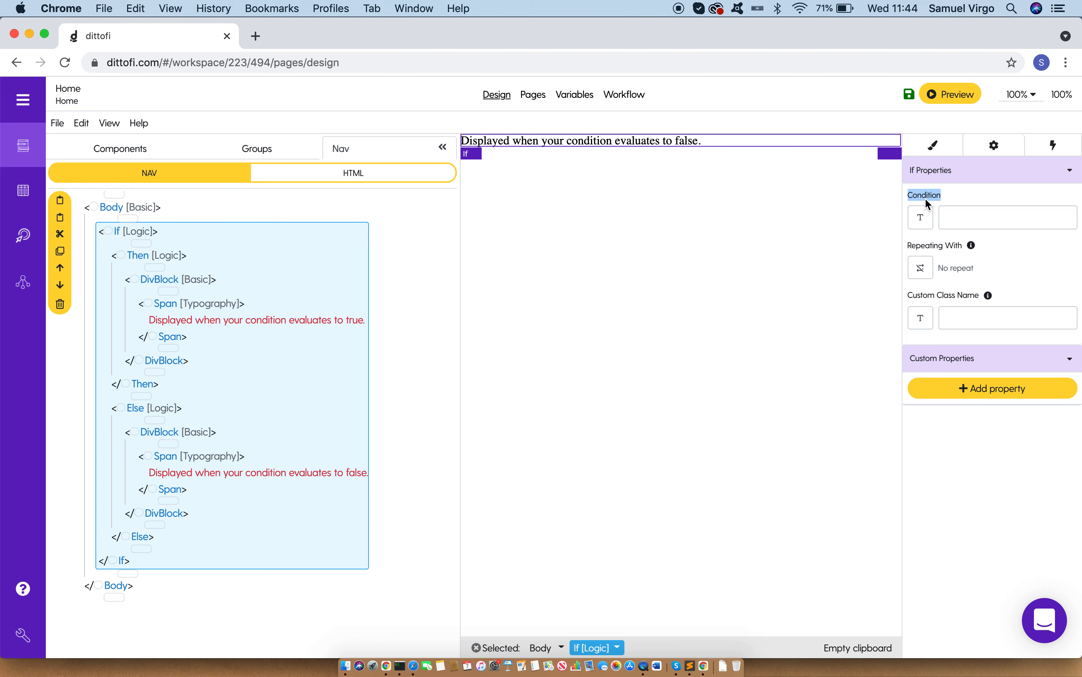
{"action": "left_click", "coordinate": [135, 259]}
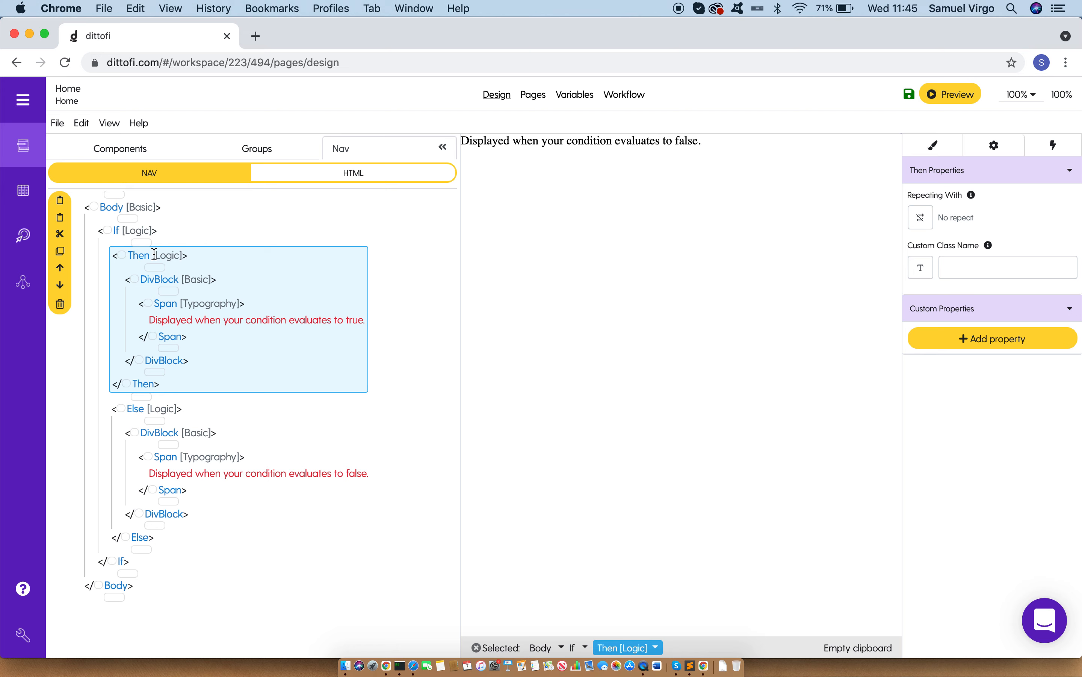
{"action": "left_click", "coordinate": [135, 408]}
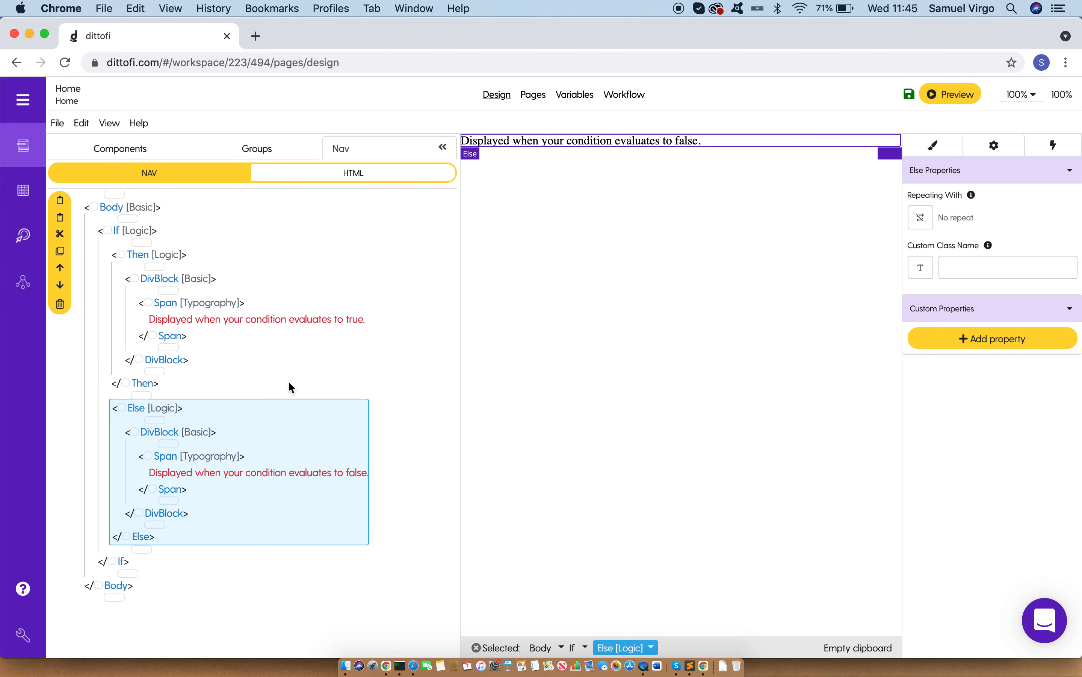
Step: Bind the If component's condition to the formula {1 === 0} and inspect the Else branch
{"action": "left_click", "coordinate": [117, 232]}
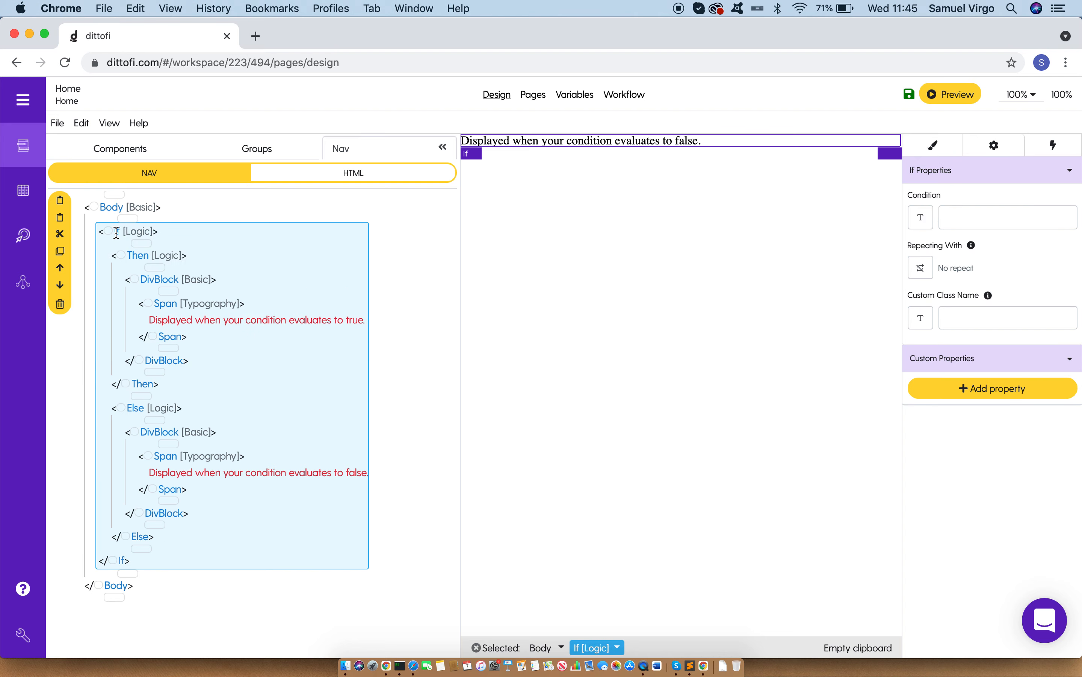
{"action": "left_click", "coordinate": [928, 223]}
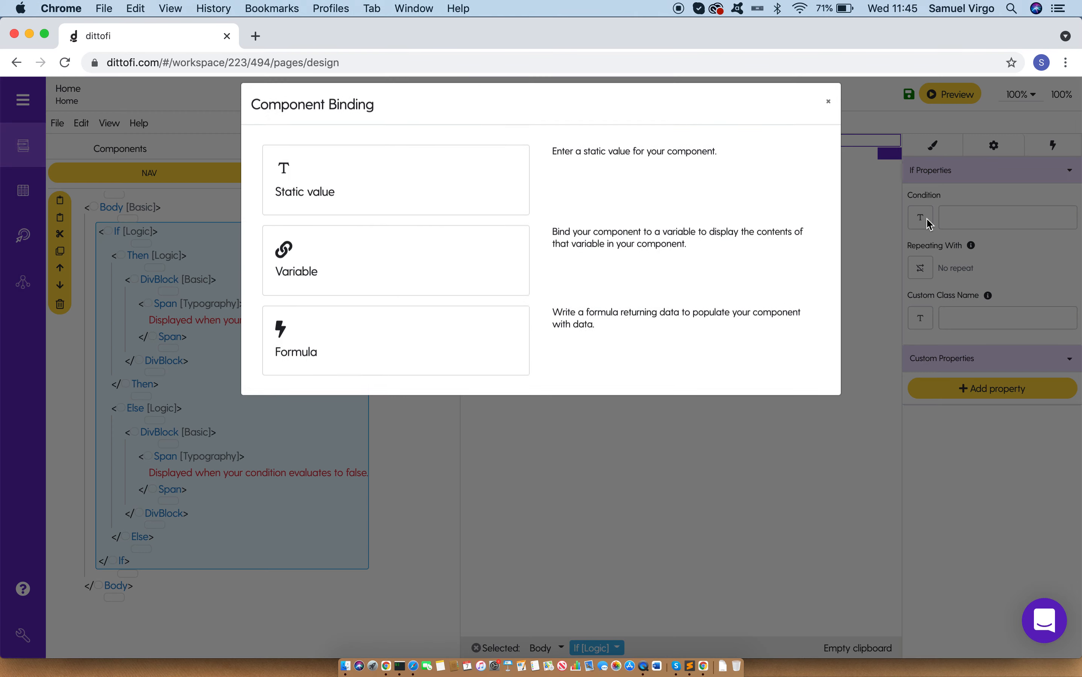
{"action": "left_click", "coordinate": [384, 358]}
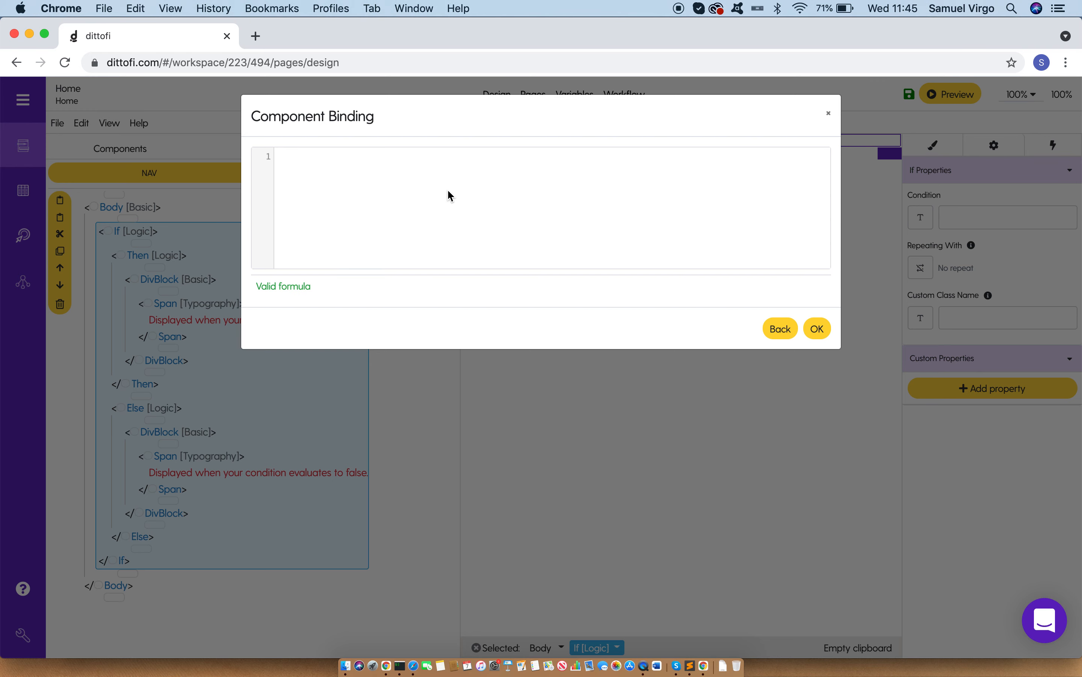
{"action": "type", "text": "{1 === 0}"}
{"action": "left_click", "coordinate": [822, 331]}
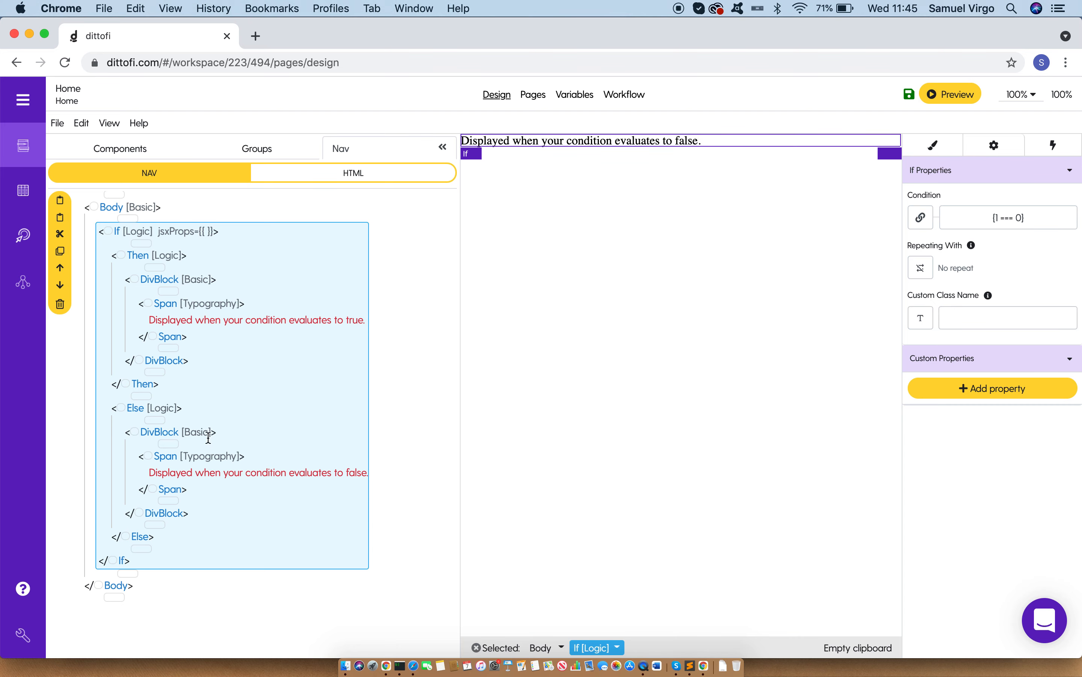
{"action": "left_click", "coordinate": [172, 455]}
{"action": "left_click", "coordinate": [131, 404]}
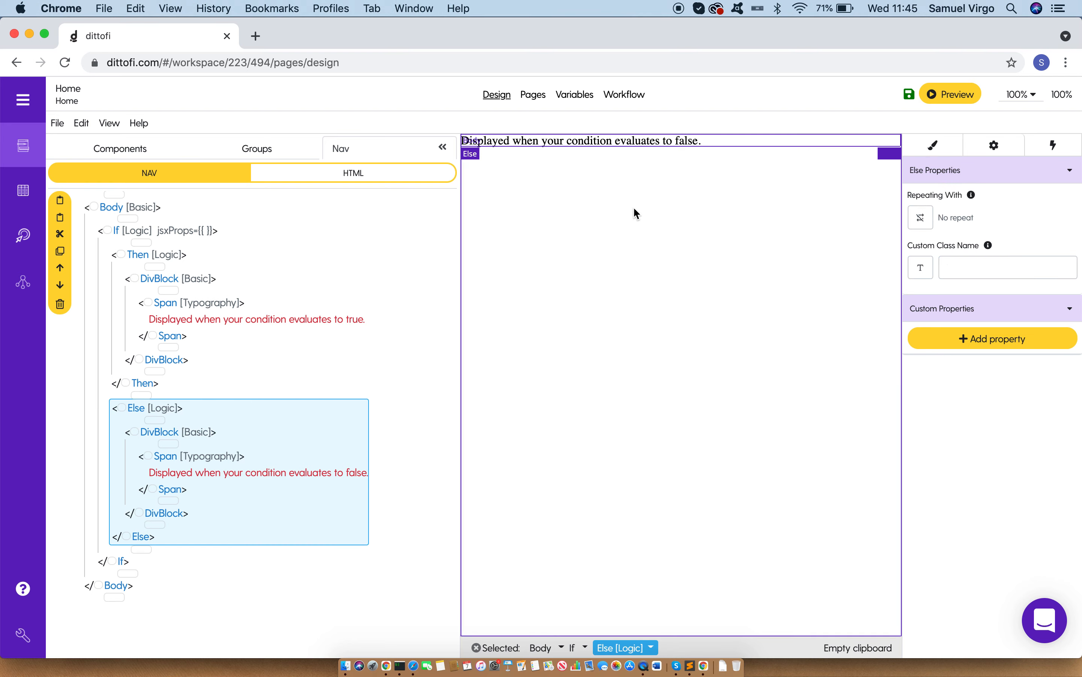
Step: Set the If component's condition formula to {1 === 1}
{"action": "left_click", "coordinate": [118, 232]}
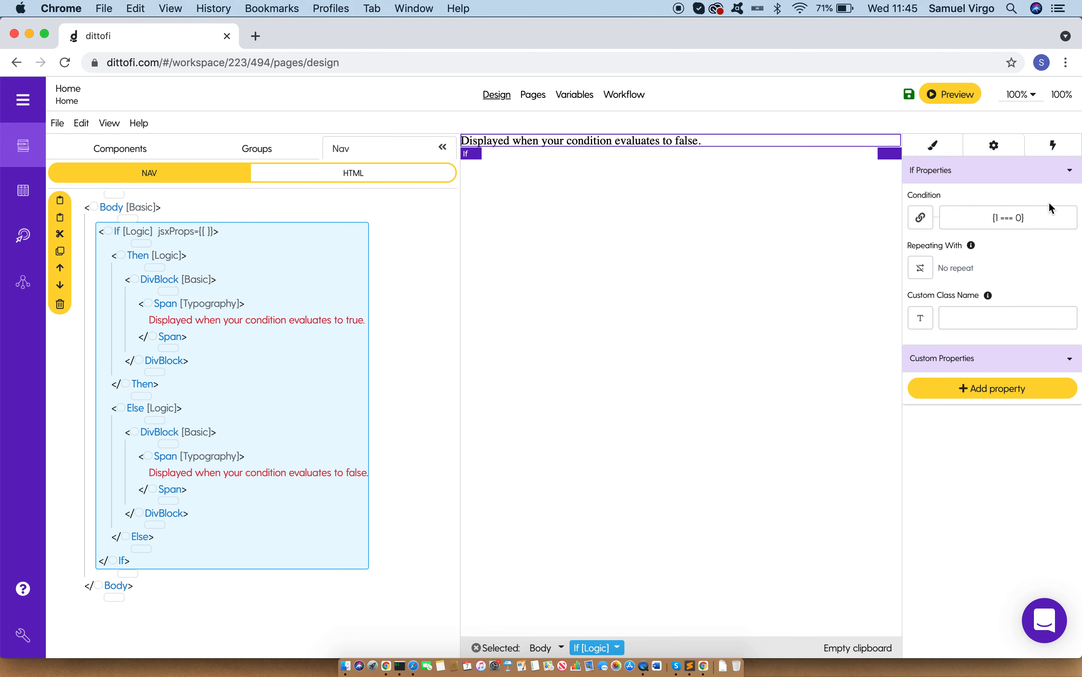
{"action": "left_click", "coordinate": [1060, 216]}
{"action": "left_click", "coordinate": [379, 351]}
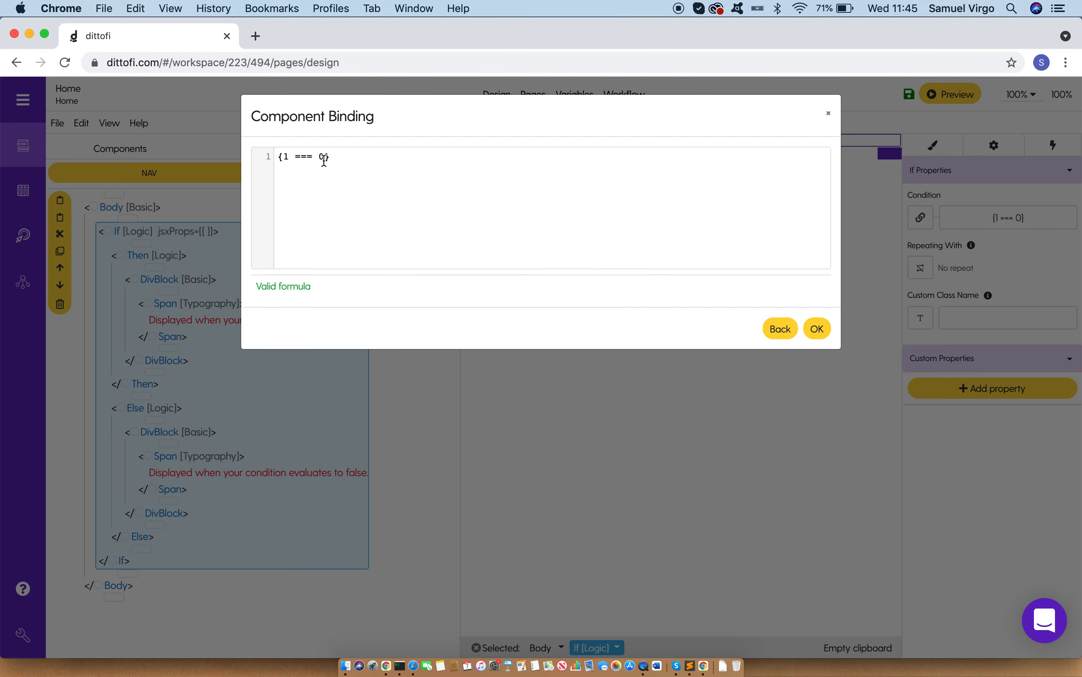
{"action": "left_click", "coordinate": [817, 329]}
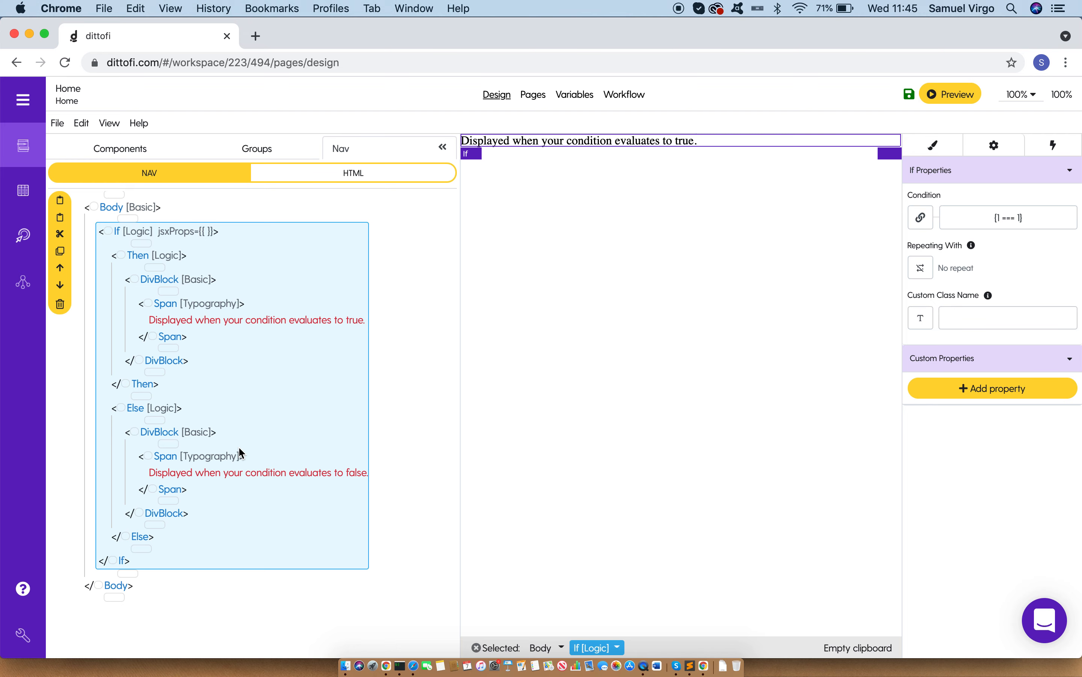
Step: Set the position style of the DivBlock inside the Then branch to Fixed
{"action": "left_click", "coordinate": [155, 279]}
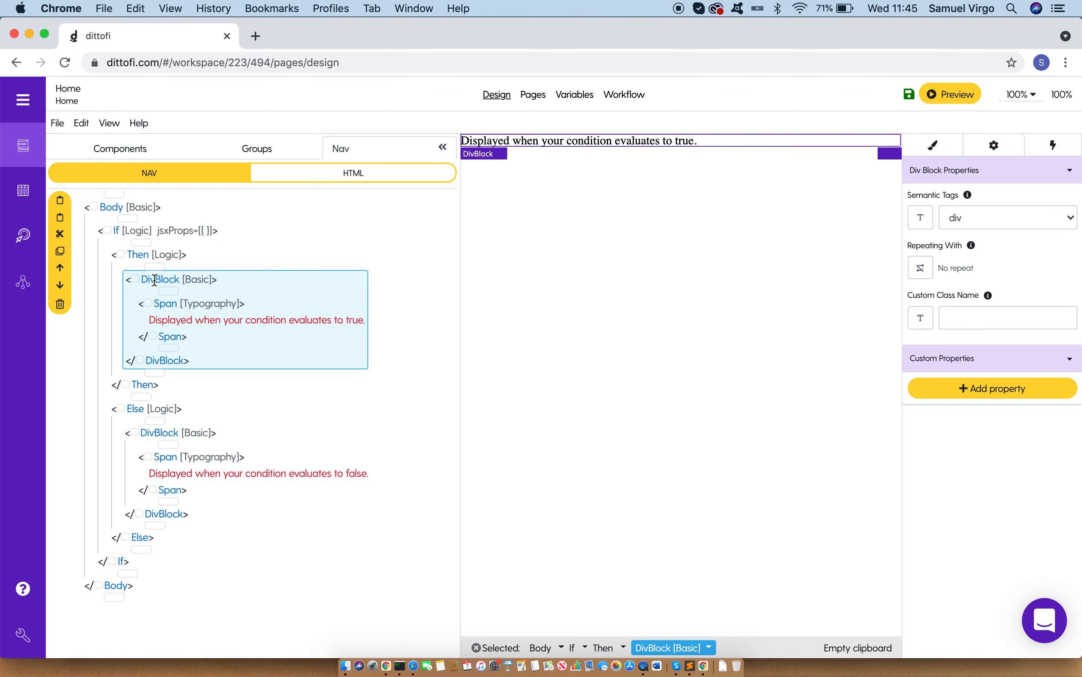
{"action": "left_click", "coordinate": [935, 147]}
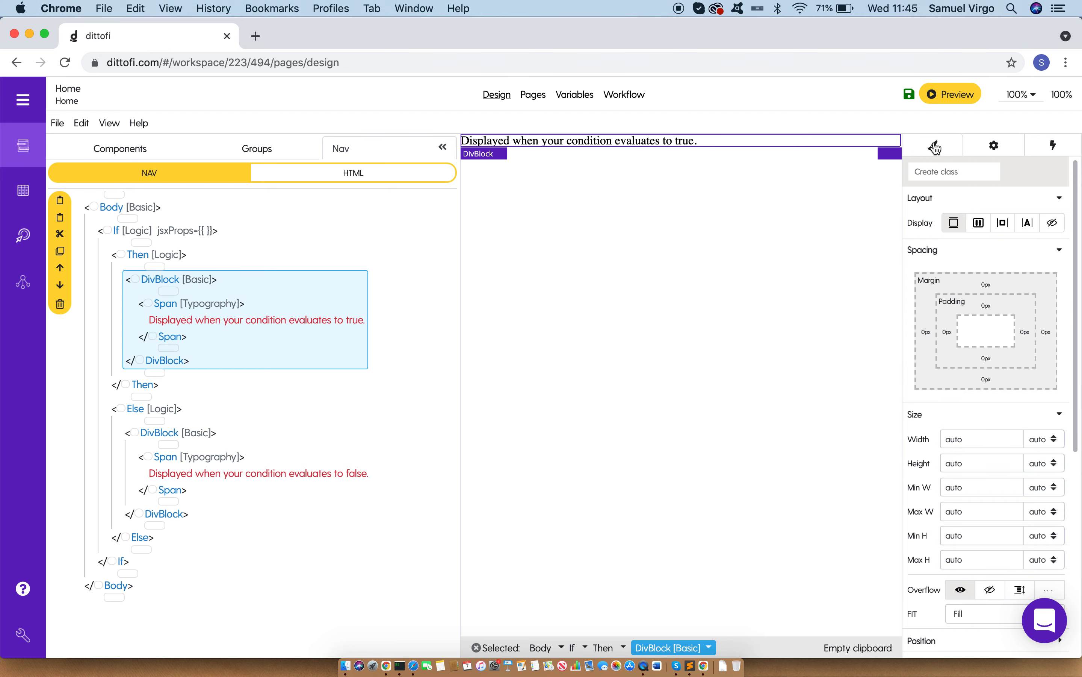
{"action": "scroll", "coordinate": [974, 430], "scroll_direction": "down", "scroll_amount": 5}
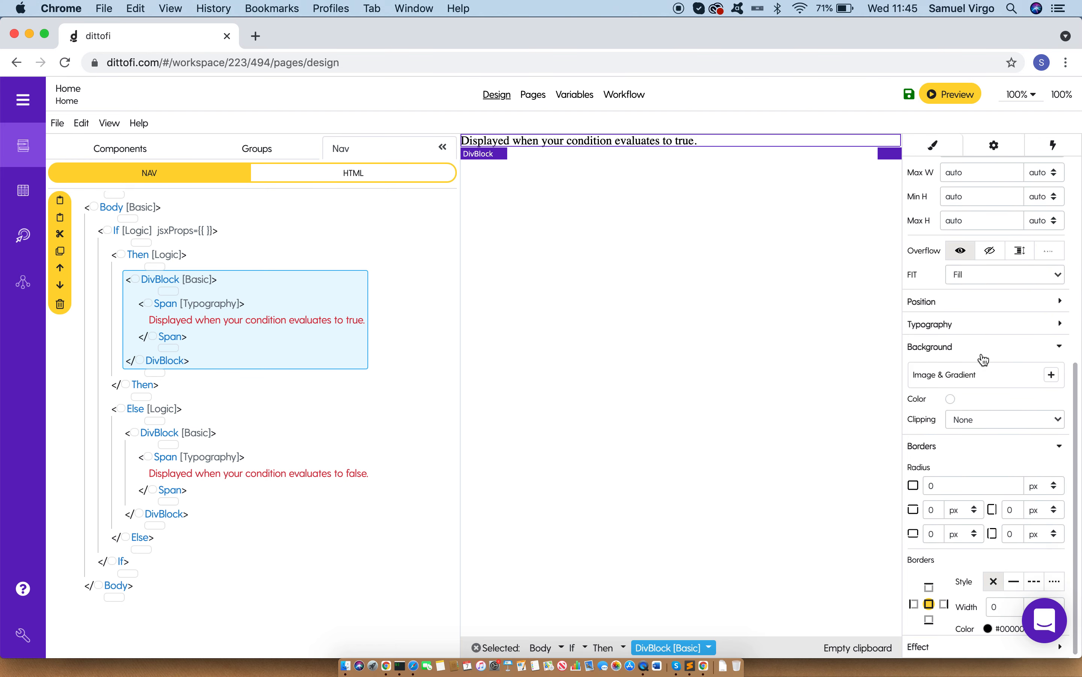
{"action": "left_click", "coordinate": [975, 303]}
{"action": "left_click", "coordinate": [968, 327]}
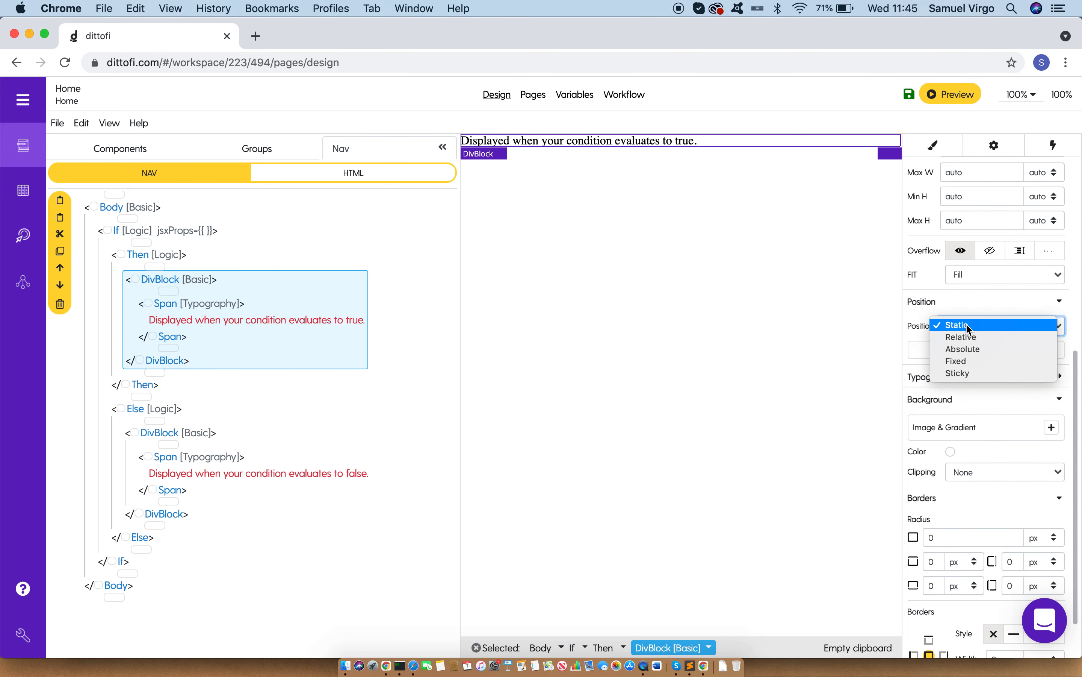
{"action": "left_click", "coordinate": [969, 365]}
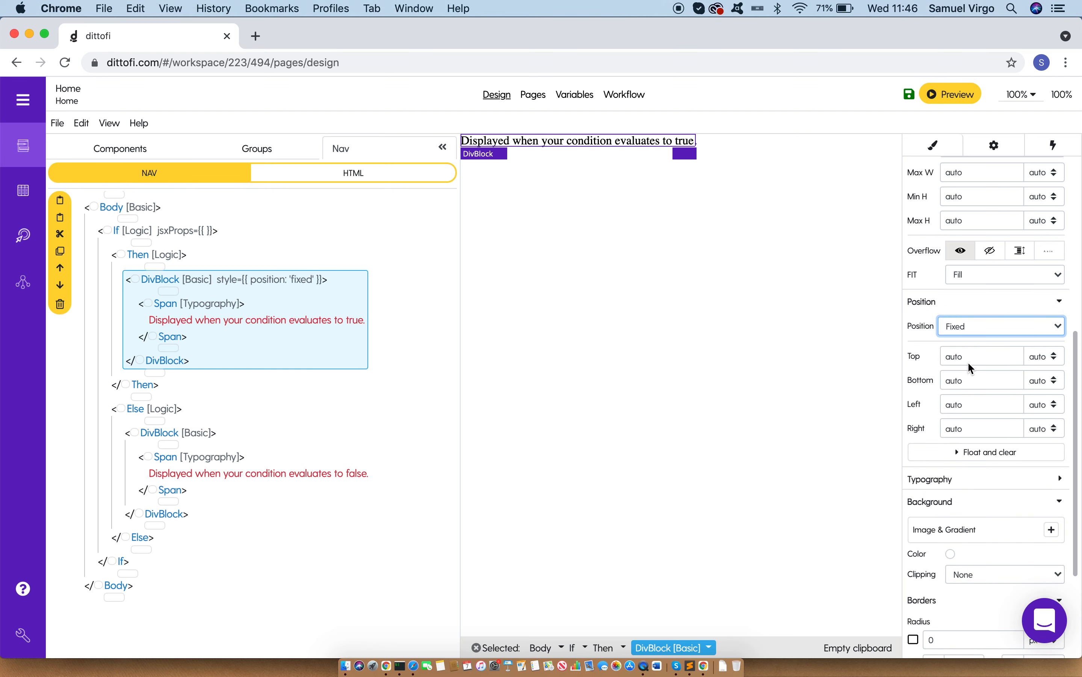
Step: Set the fixed DivBlock's top, bottom, left and right offsets to 0 px
{"action": "left_click", "coordinate": [968, 362]}
{"action": "type", "text": "0"}
{"action": "left_click", "coordinate": [964, 381]}
{"action": "type", "text": "0"}
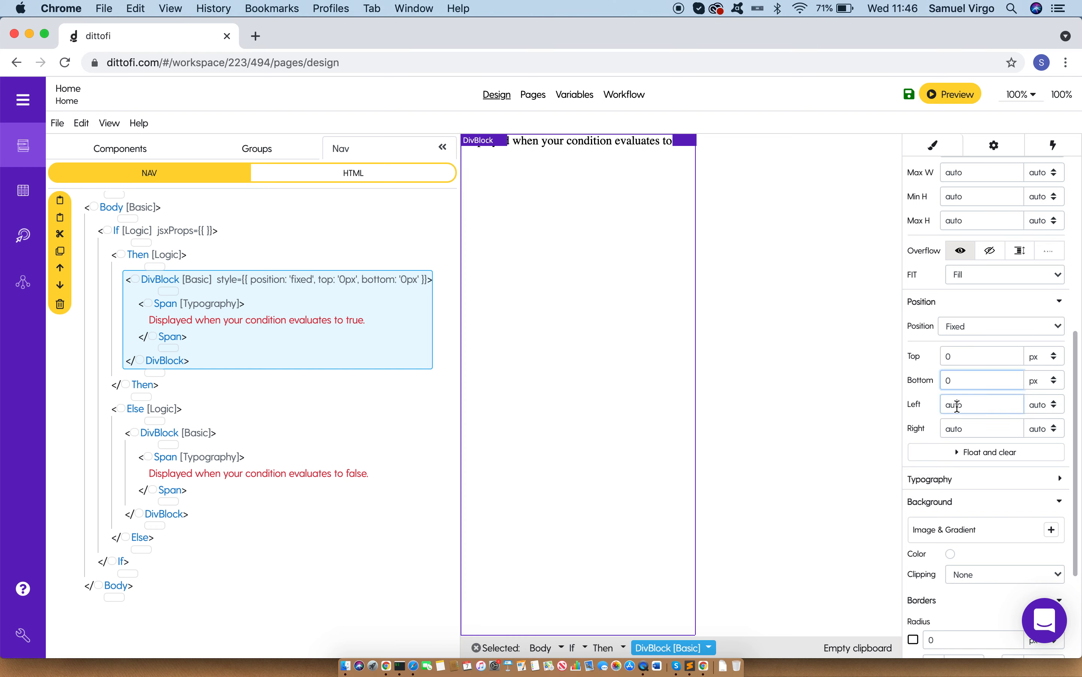
{"action": "left_click", "coordinate": [960, 404]}
{"action": "type", "text": "0"}
{"action": "left_click", "coordinate": [960, 427]}
{"action": "type", "text": "0"}
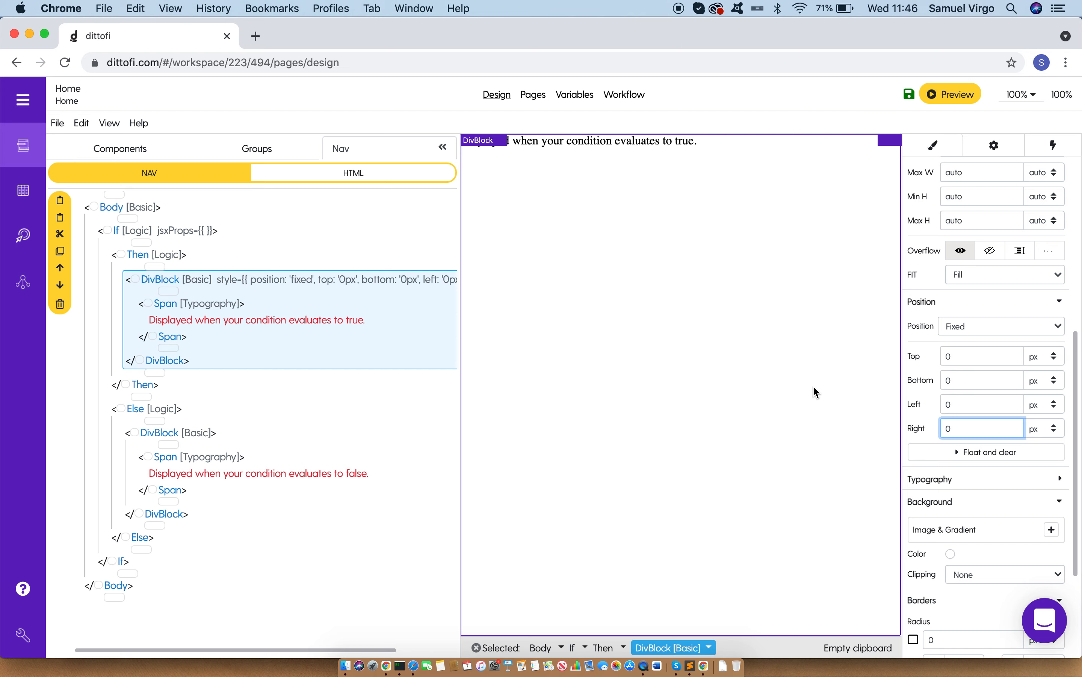
Step: Give the Then branch's DivBlock a black background colour (000000) with an alpha of 10
{"action": "left_click", "coordinate": [951, 555]}
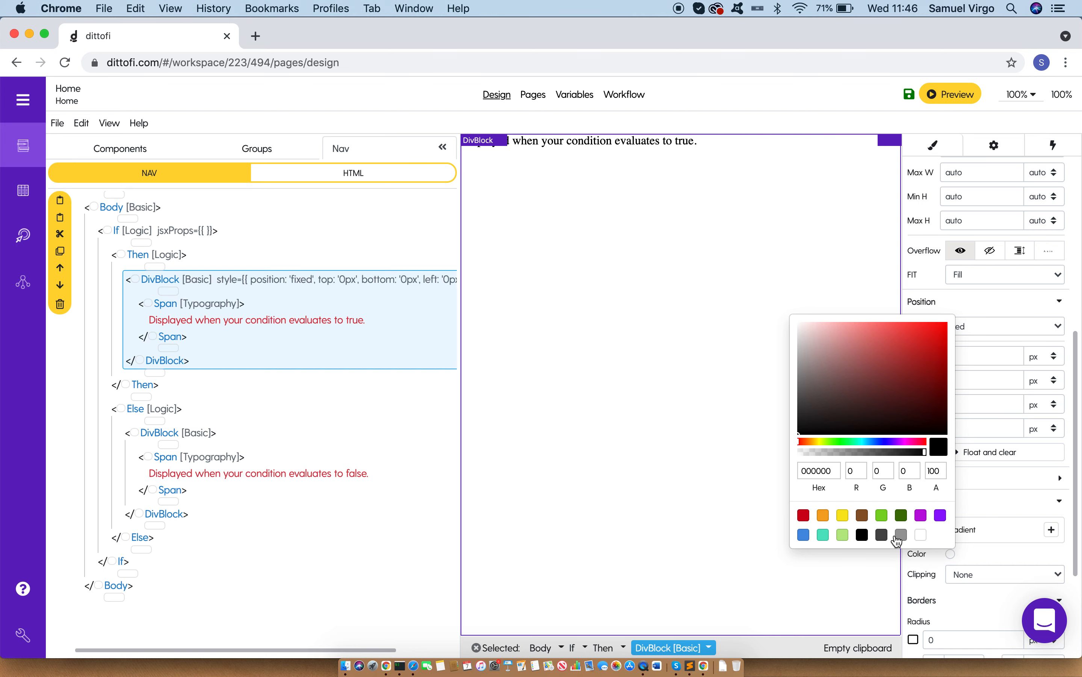
{"action": "left_click", "coordinate": [862, 534]}
{"action": "double_click", "coordinate": [931, 471]}
{"action": "type", "text": "0.1"}
{"action": "key", "text": "BackSpace"}
{"action": "type", "text": "2"}
{"action": "key", "text": "BackSpace"}
{"action": "key", "text": "BackSpace"}
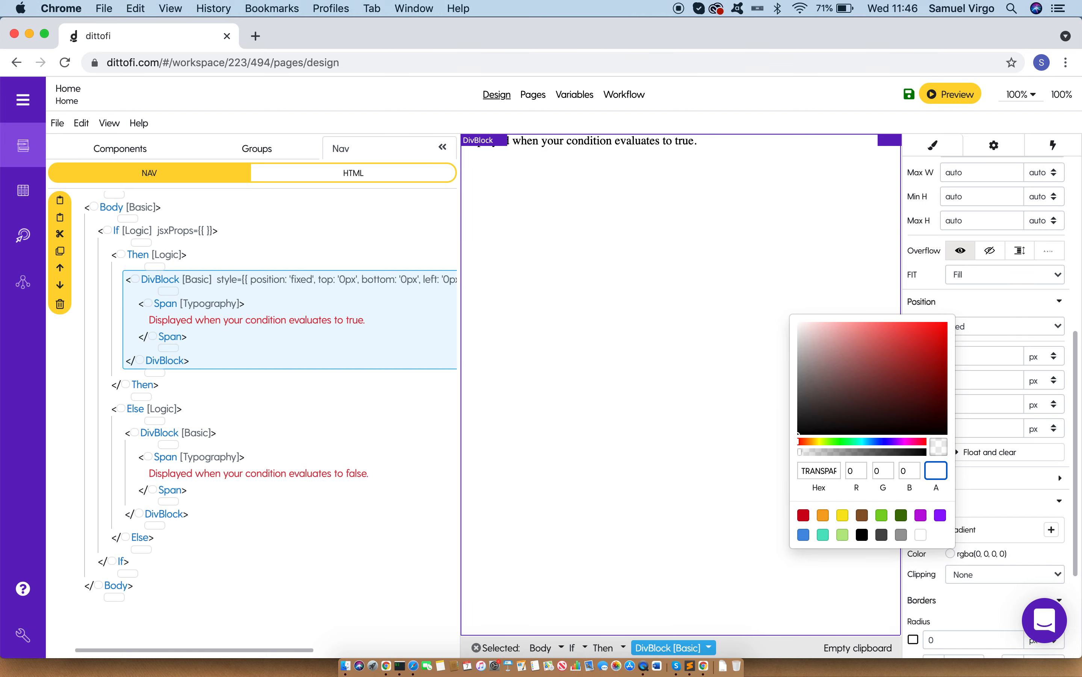
{"action": "type", "text": "20"}
{"action": "key", "text": "BackSpace"}
{"action": "type", "text": "10"}
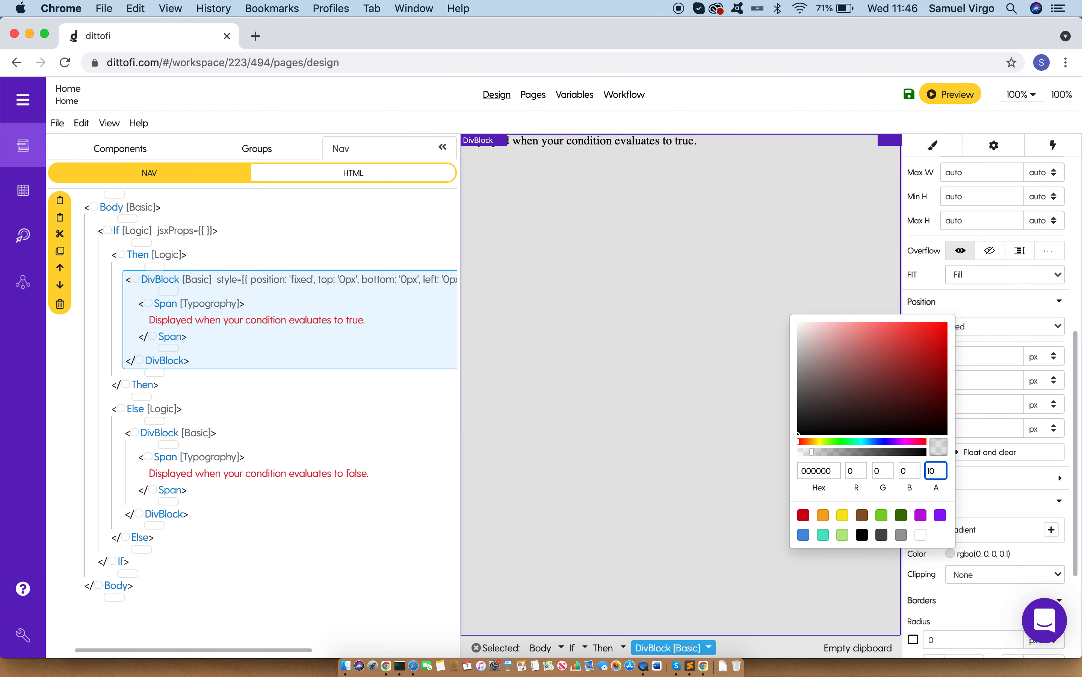
{"action": "left_click", "coordinate": [976, 554]}
{"action": "left_click", "coordinate": [975, 554]}
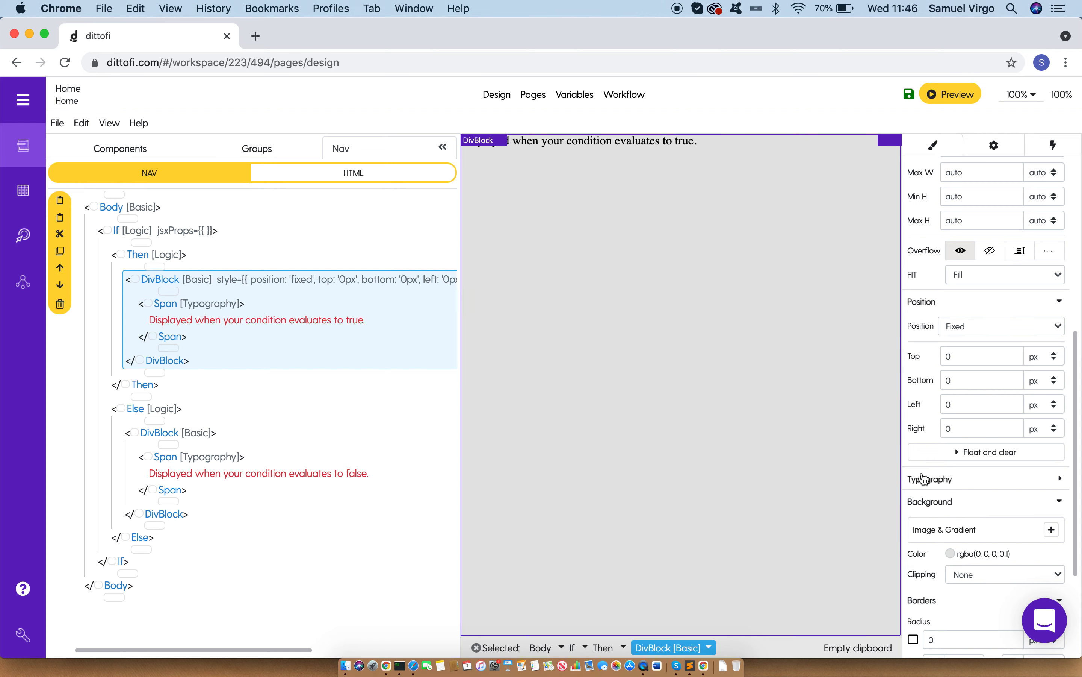
Step: Switch the DivBlock's display to a horizontal flex layout and centre its content with both align and justify
{"action": "scroll", "coordinate": [958, 507], "scroll_direction": "up", "scroll_amount": 8}
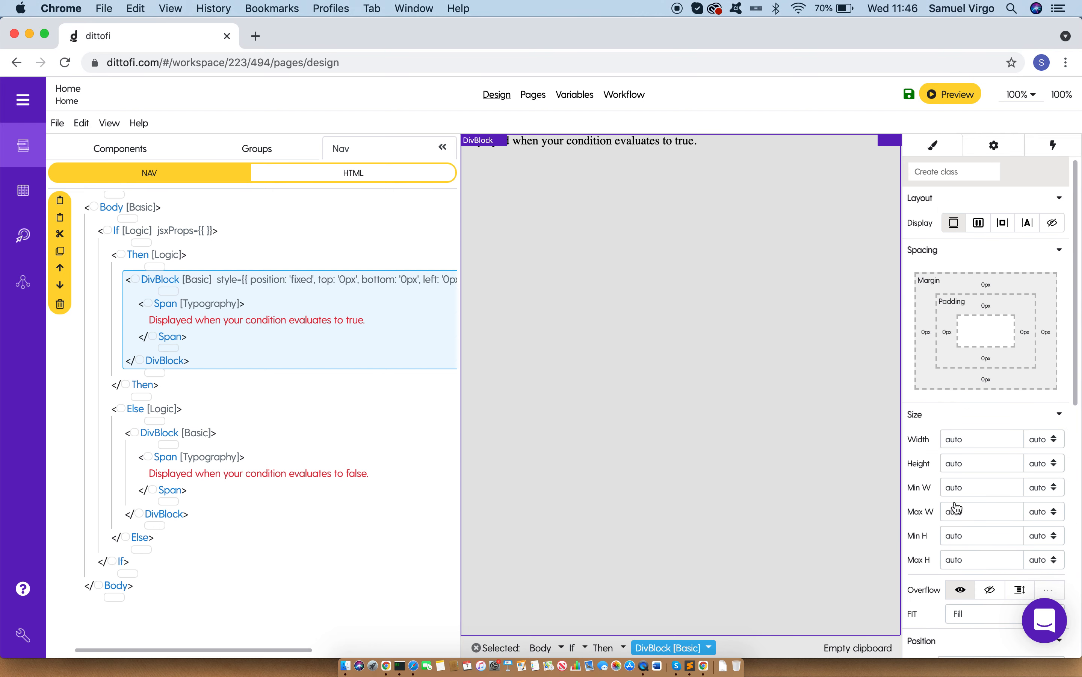
{"action": "left_click", "coordinate": [979, 226]}
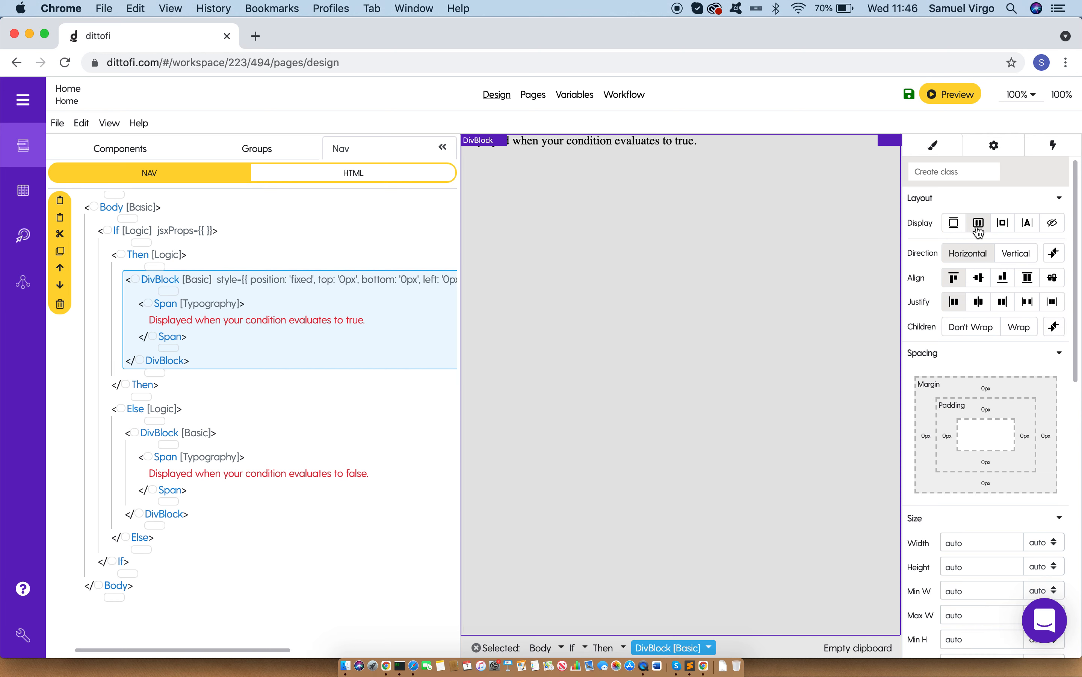
{"action": "left_click", "coordinate": [980, 285]}
{"action": "left_click", "coordinate": [982, 303]}
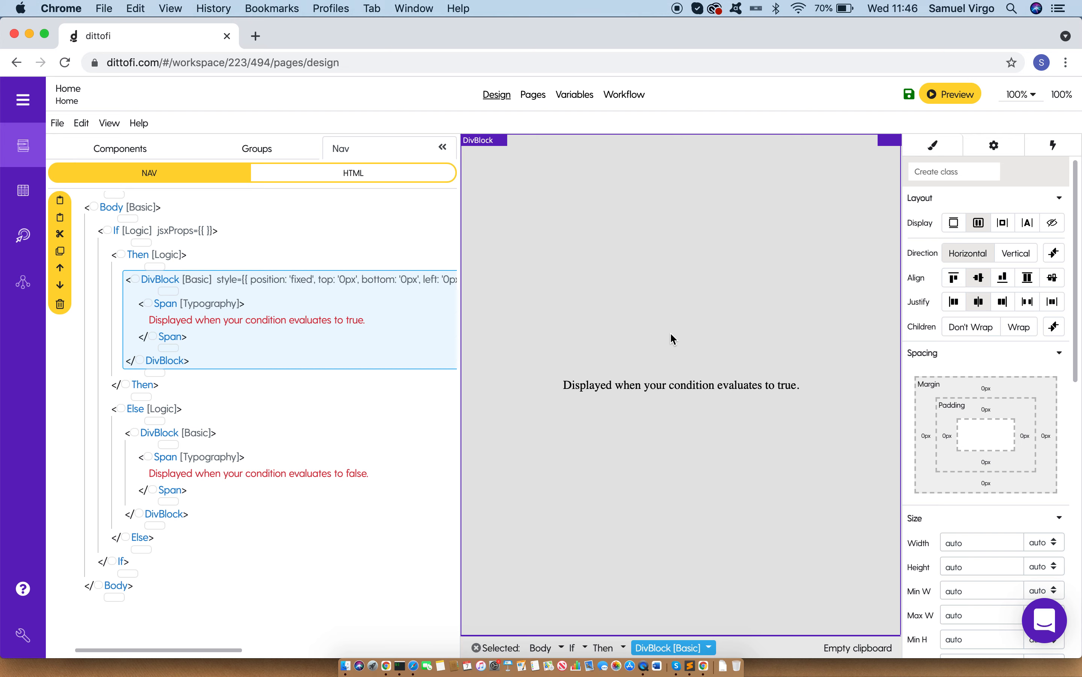
Step: Replace the Span inside the Then branch's overlay DivBlock with a new Div Block
{"action": "left_click", "coordinate": [163, 305]}
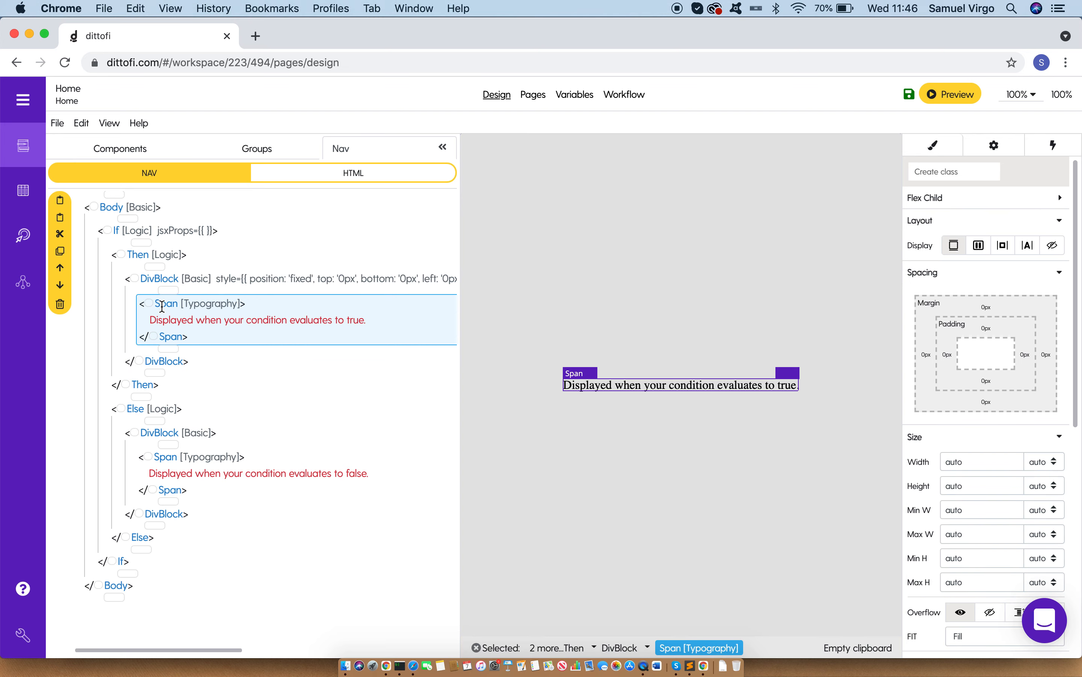
{"action": "left_click", "coordinate": [132, 149]}
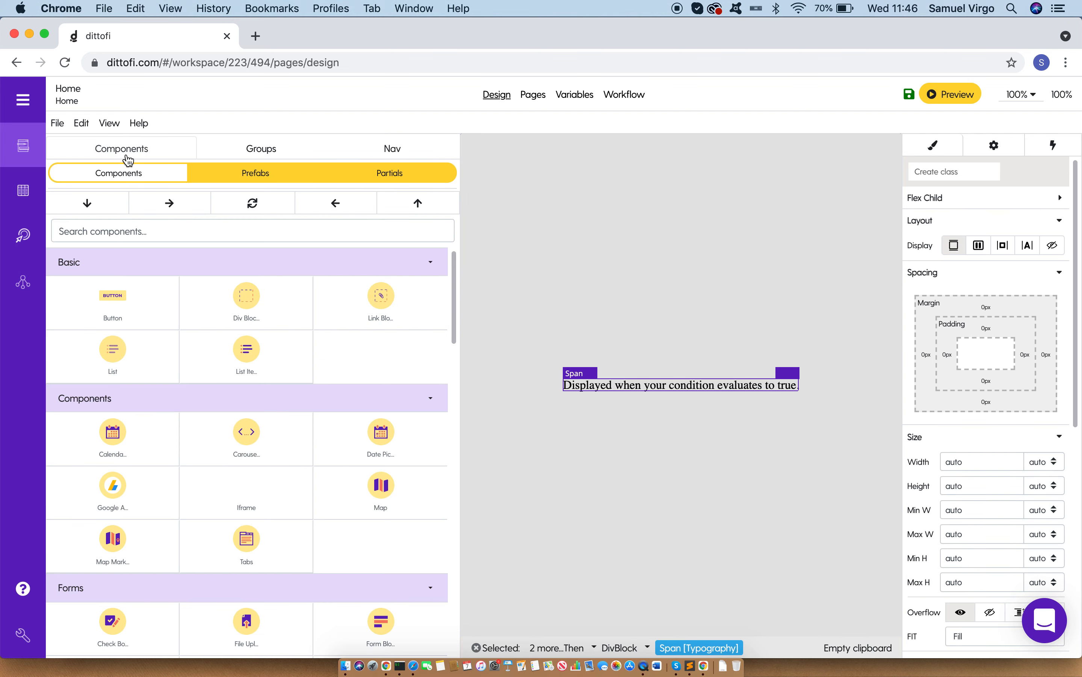
{"action": "left_click", "coordinate": [234, 308]}
{"action": "left_click", "coordinate": [252, 201]}
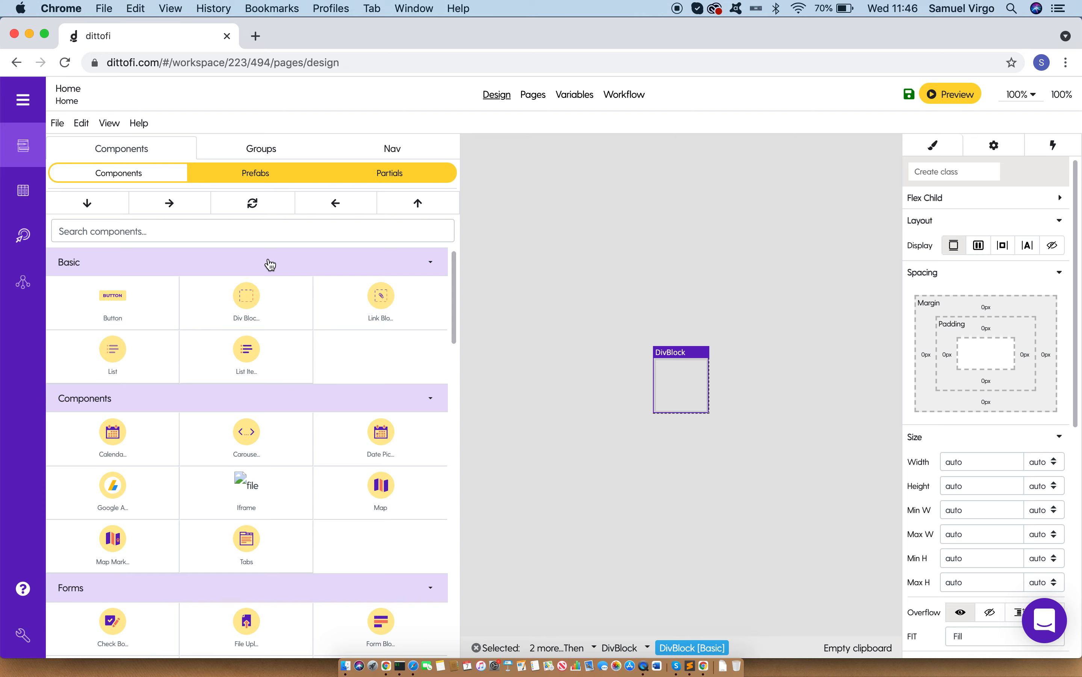
Step: Insert a Div Block inside the new DivBlock and clone it to get two stacked child DivBlocks
{"action": "left_click", "coordinate": [259, 308]}
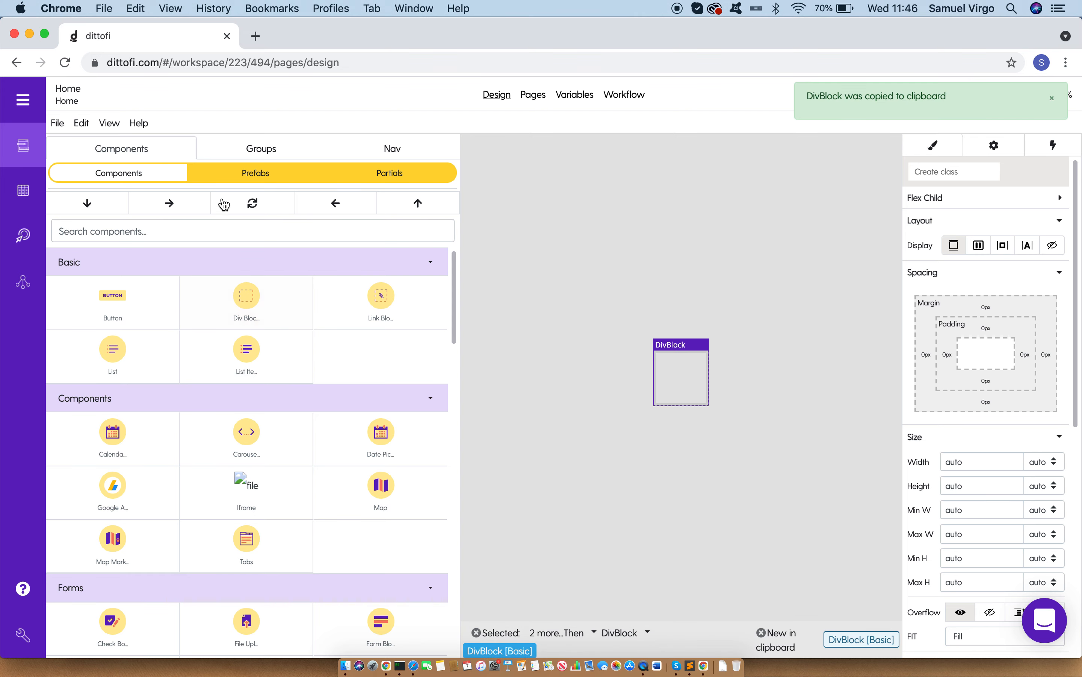
{"action": "left_click", "coordinate": [180, 206]}
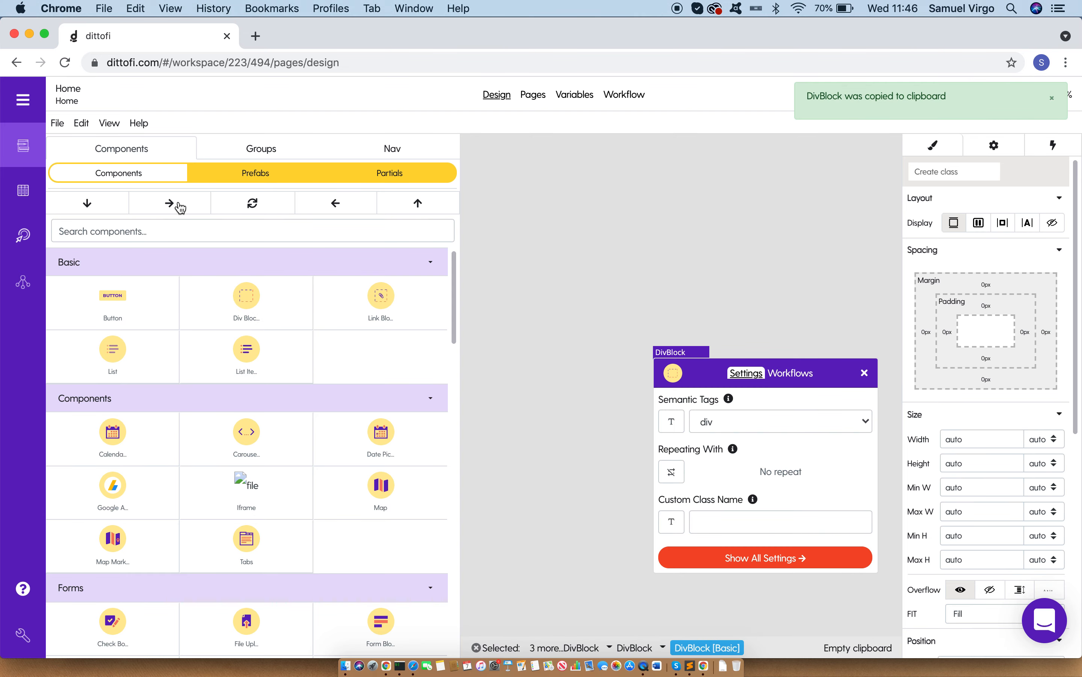
{"action": "left_click", "coordinate": [864, 375]}
{"action": "left_click", "coordinate": [81, 125]}
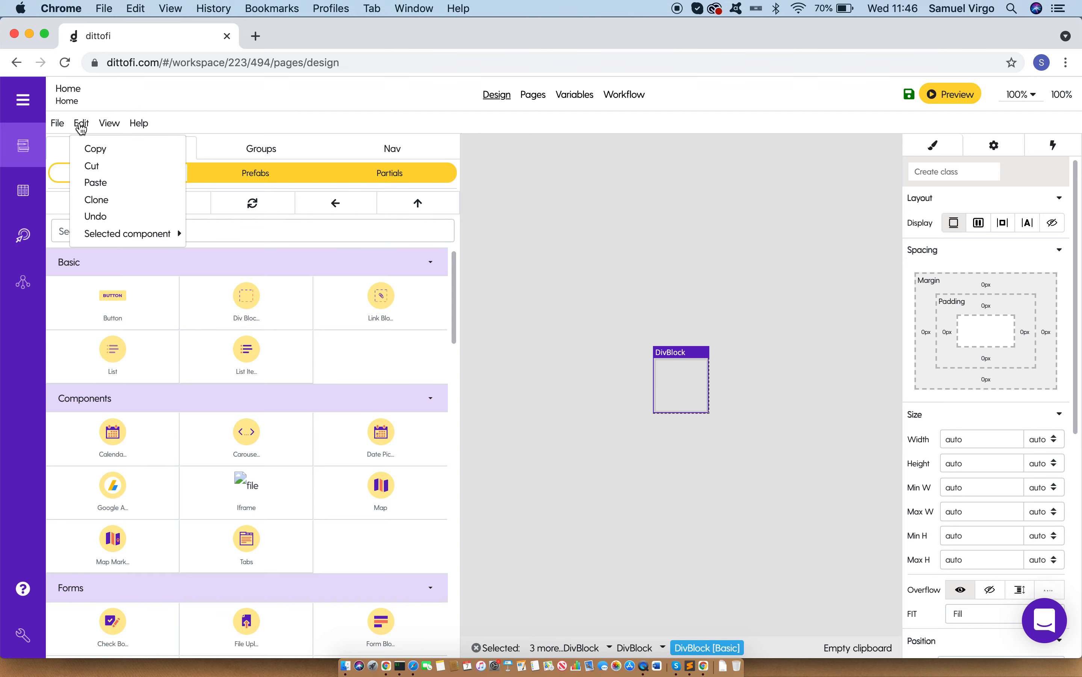
{"action": "left_click", "coordinate": [98, 200]}
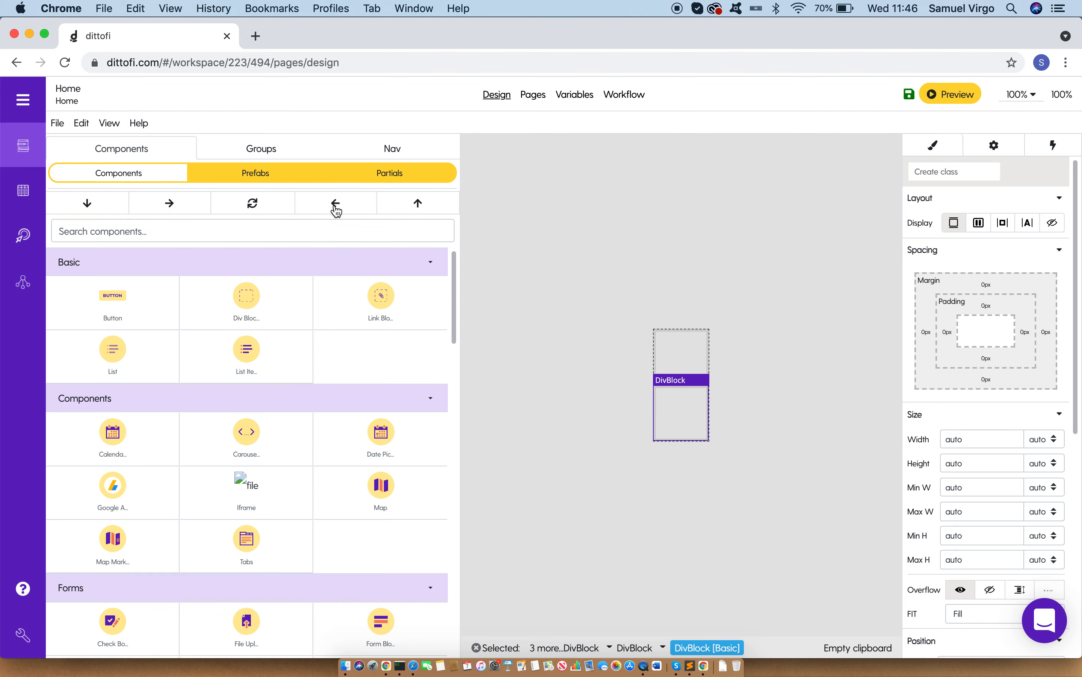
Step: Examine the hierarchy of nested DivBlocks under the Then branch by selecting the container and its children
{"action": "left_click", "coordinate": [396, 149]}
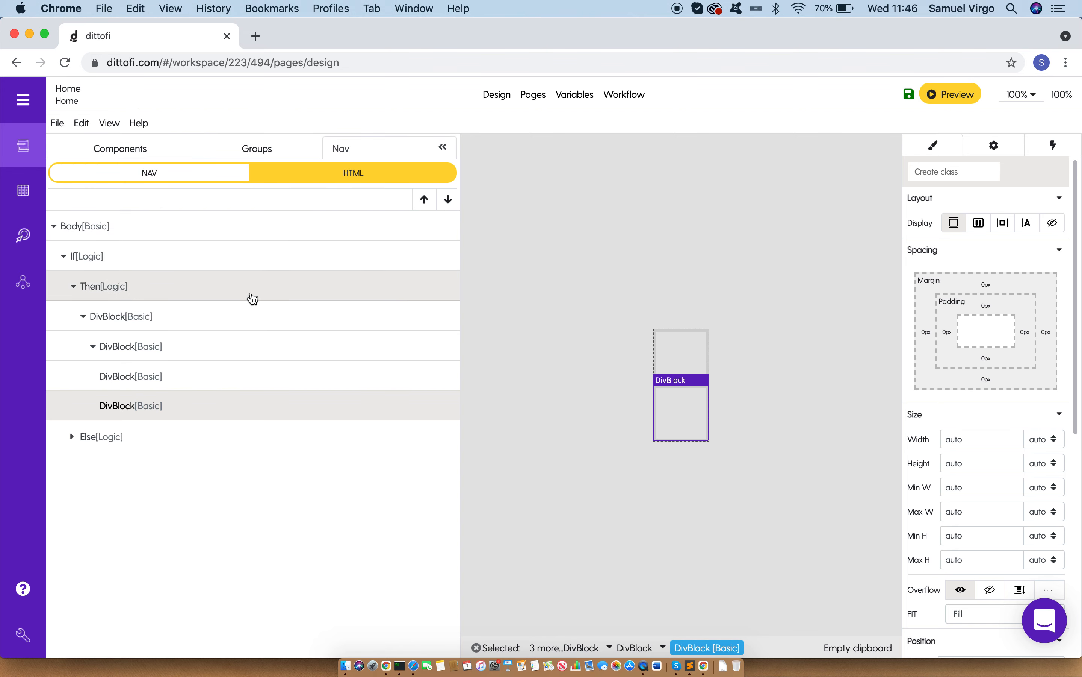
{"action": "left_click", "coordinate": [184, 323]}
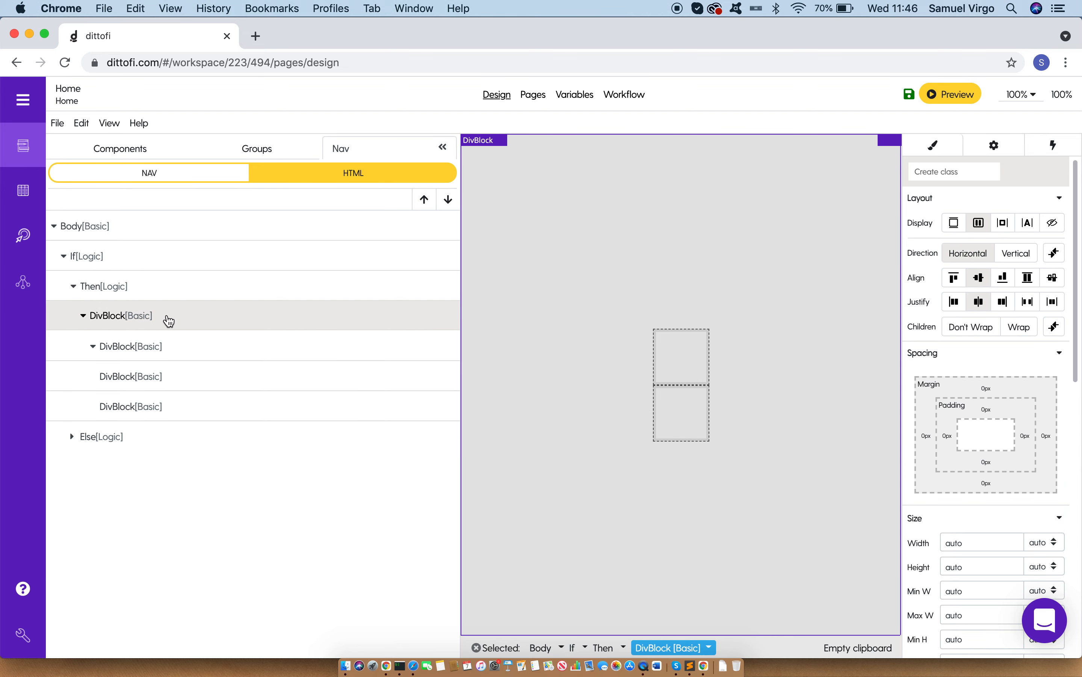
{"action": "left_click", "coordinate": [171, 349]}
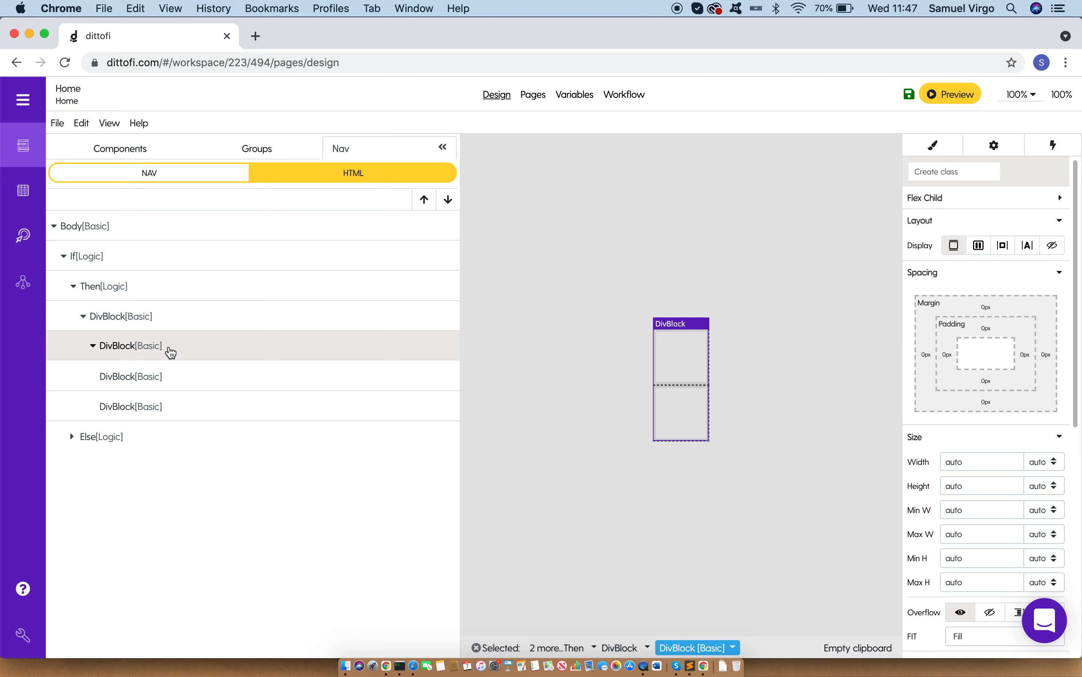
{"action": "left_click", "coordinate": [160, 378]}
{"action": "left_click", "coordinate": [161, 405]}
{"action": "left_click", "coordinate": [161, 377]}
Step: Set the width of the DivBlock containing the two child DivBlocks to 40%
{"action": "left_click", "coordinate": [165, 346]}
{"action": "left_click", "coordinate": [443, 148]}
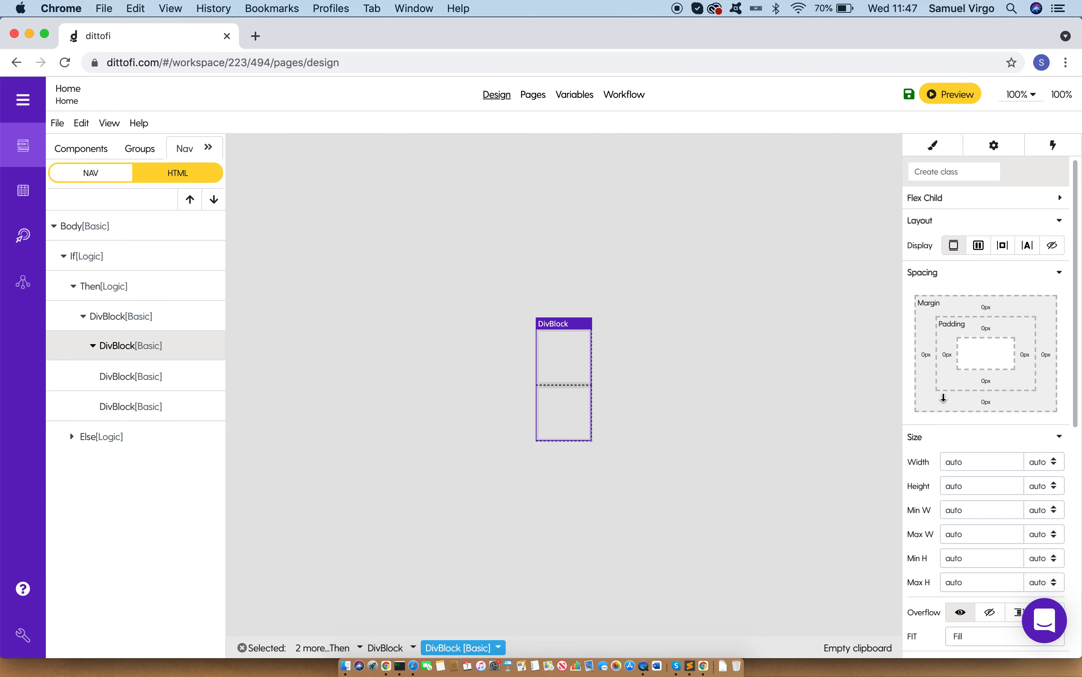
{"action": "double_click", "coordinate": [964, 463]}
{"action": "type", "text": "30"}
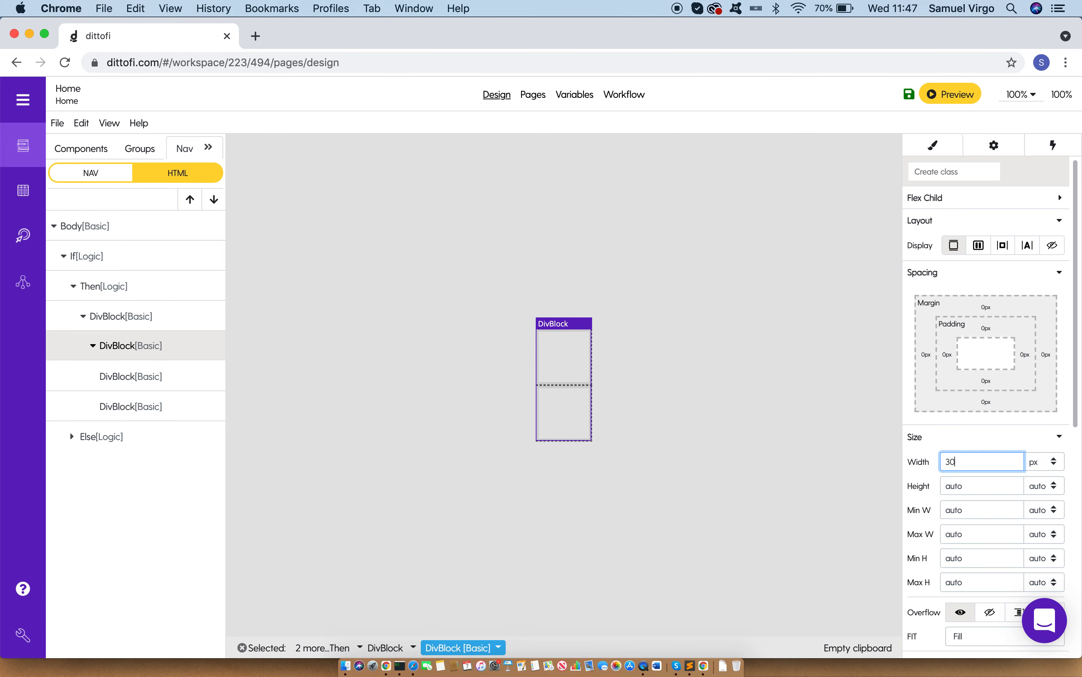
{"action": "left_click", "coordinate": [1054, 463]}
{"action": "left_click", "coordinate": [1047, 487]}
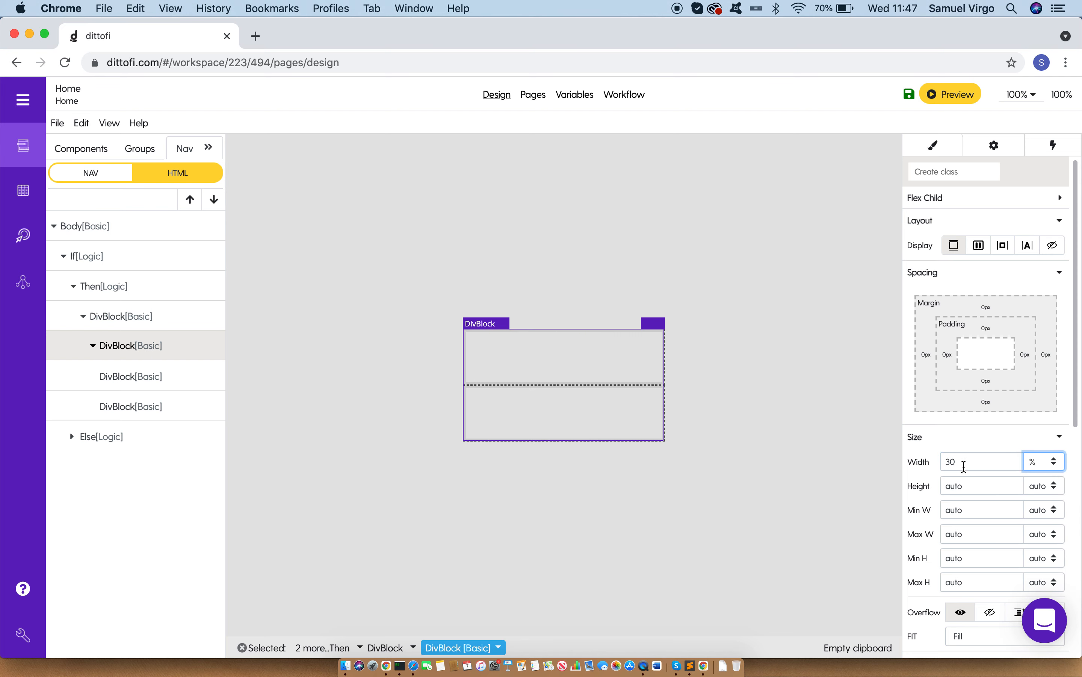
{"action": "left_click_drag", "start_coordinate": [954, 461], "coordinate": [929, 462]}
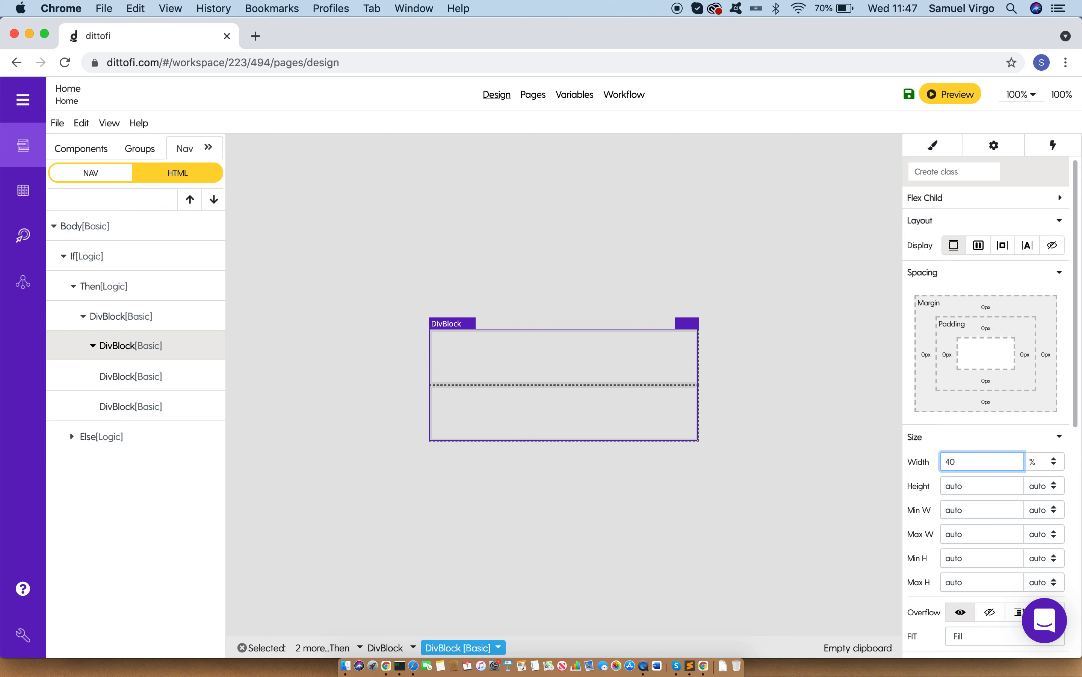
Step: Give the 40% wide container DivBlock a white background colour (FFFFFF)
{"action": "scroll", "coordinate": [985, 447], "scroll_direction": "down", "scroll_amount": 5}
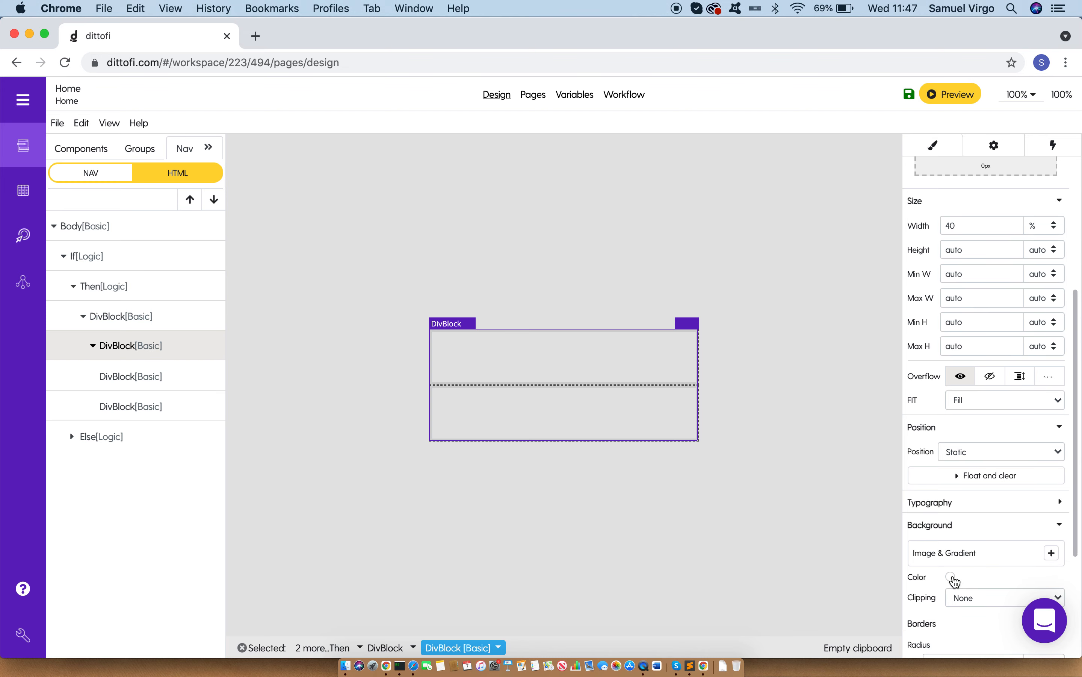
{"action": "left_click", "coordinate": [952, 577]}
{"action": "left_click", "coordinate": [922, 558]}
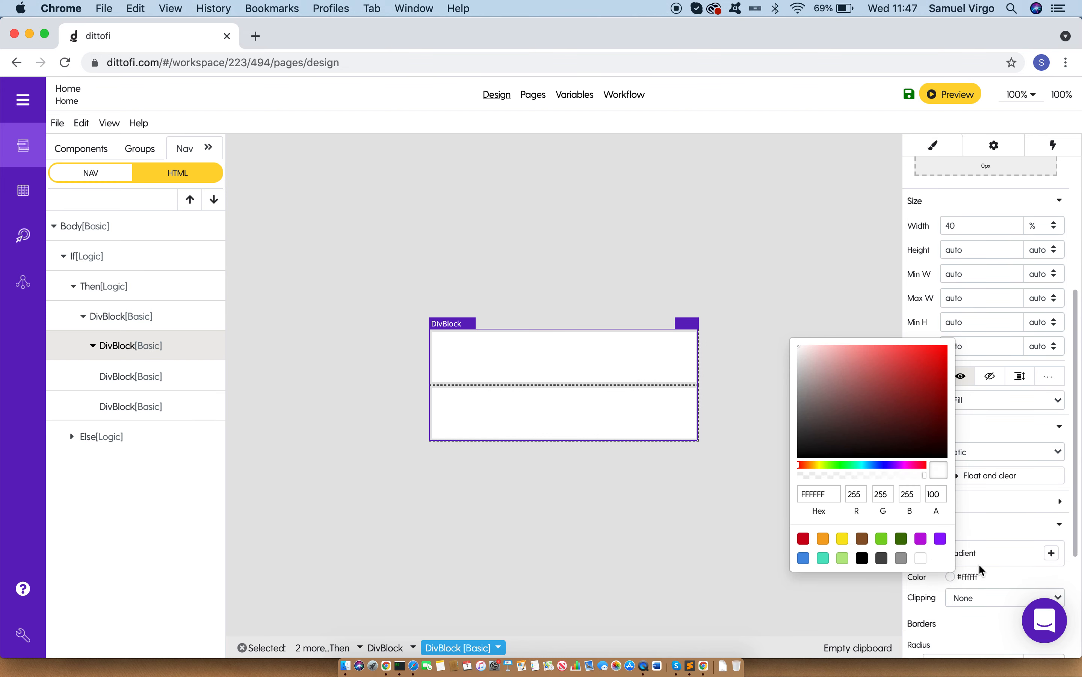
{"action": "left_click", "coordinate": [994, 573]}
{"action": "left_click", "coordinate": [843, 525]}
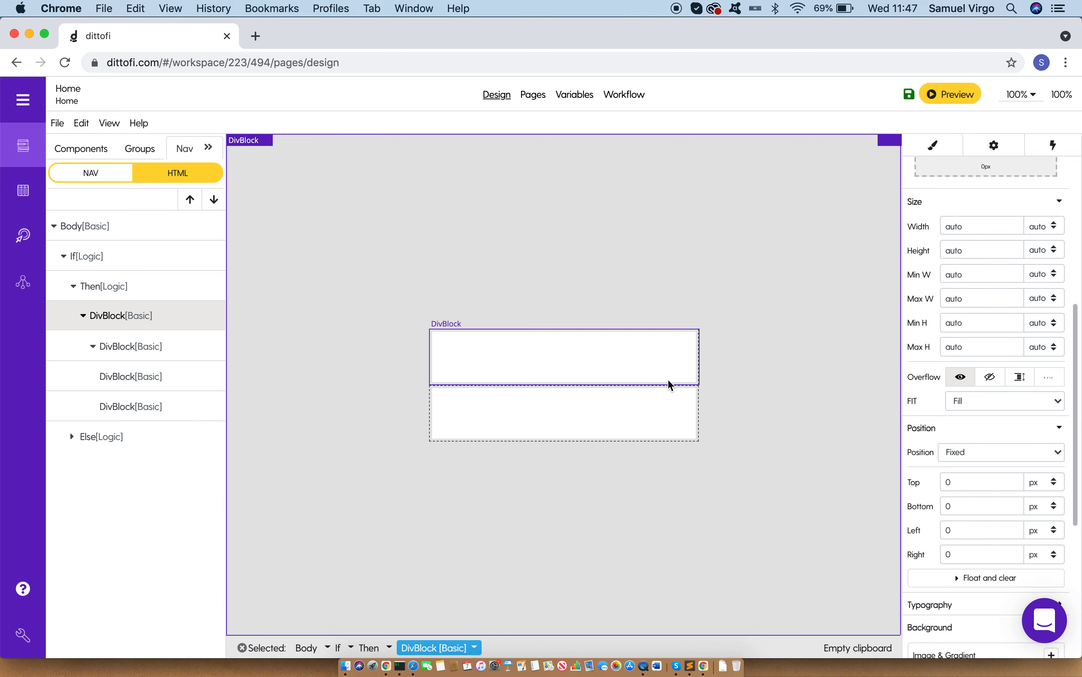
Step: Insert a Span with the text "X" inside the upper child DivBlock
{"action": "left_click", "coordinate": [667, 364]}
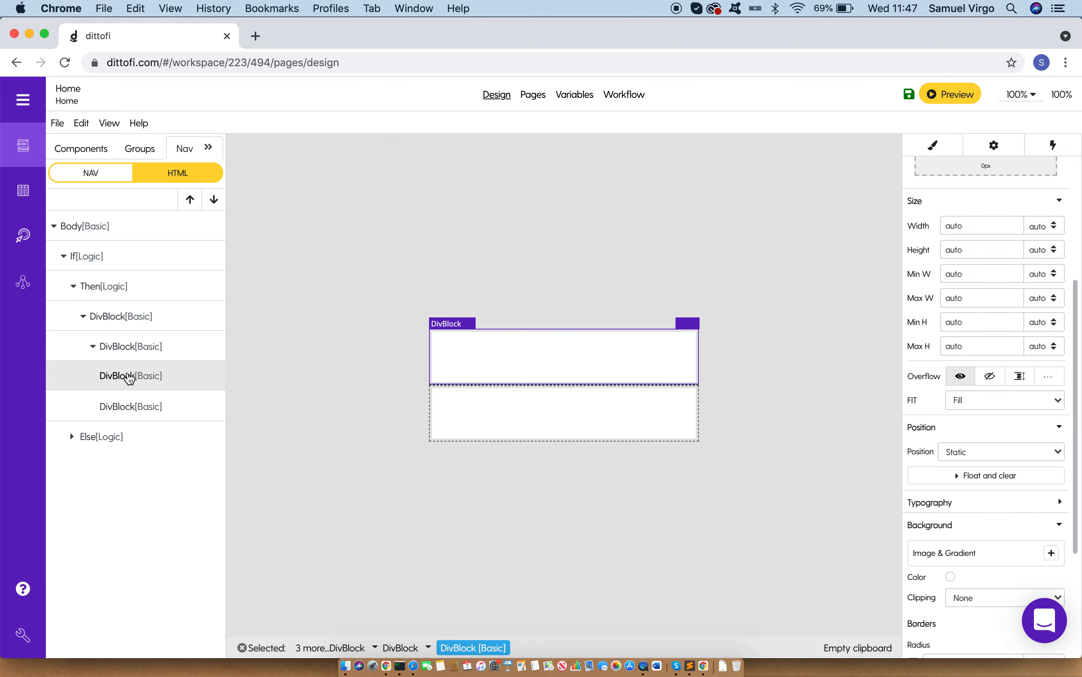
{"action": "left_click", "coordinate": [111, 146]}
{"action": "left_click", "coordinate": [104, 230]}
{"action": "type", "text": "span"}
{"action": "left_click", "coordinate": [96, 286]}
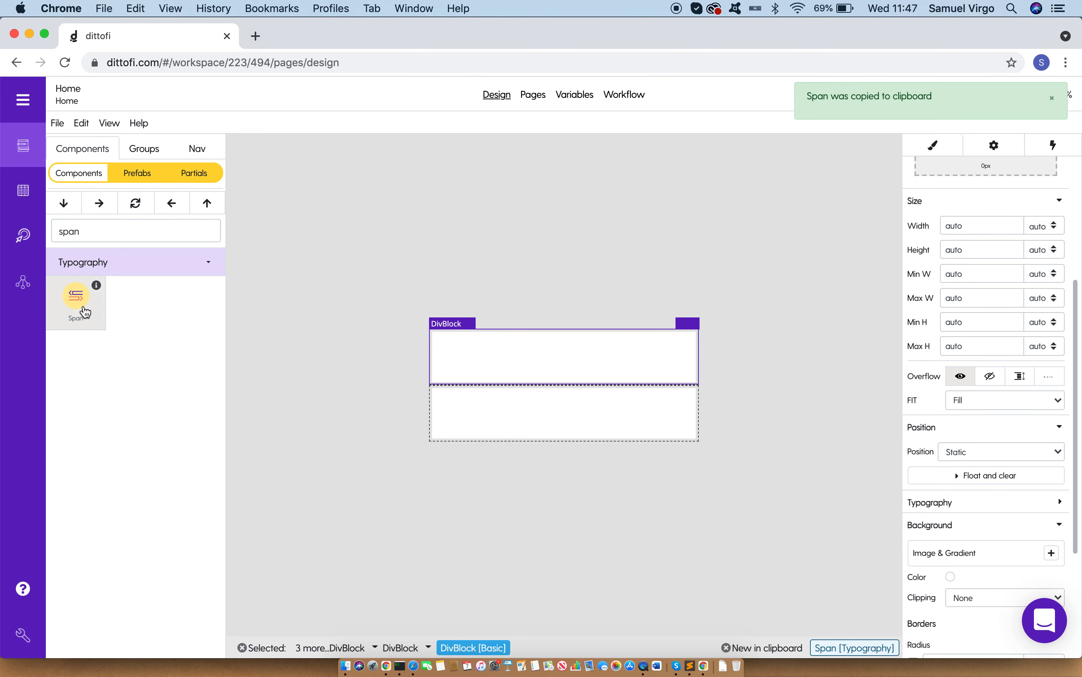
{"action": "left_click", "coordinate": [99, 204]}
{"action": "triple_click", "coordinate": [500, 419]}
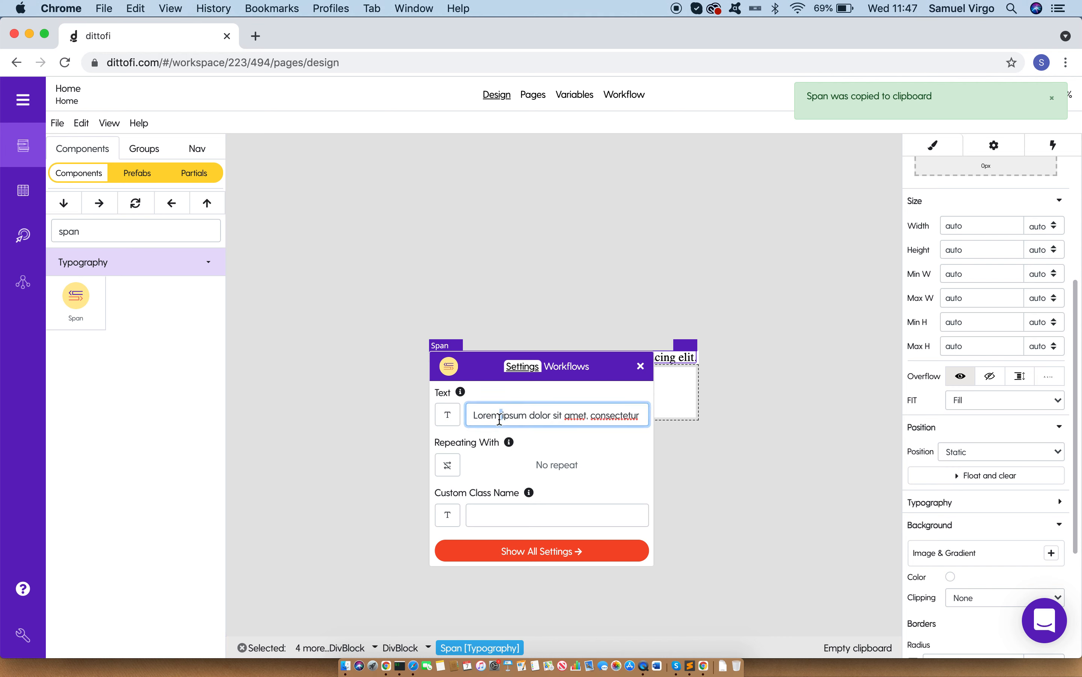
{"action": "type", "text": "X"}
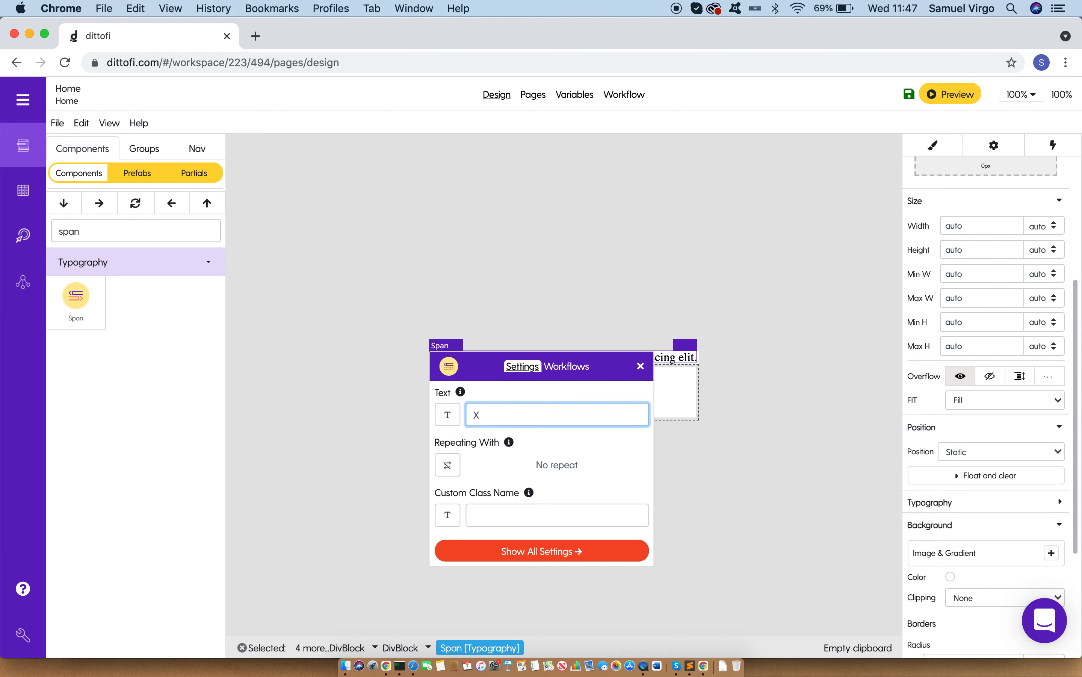
{"action": "left_click", "coordinate": [640, 366]}
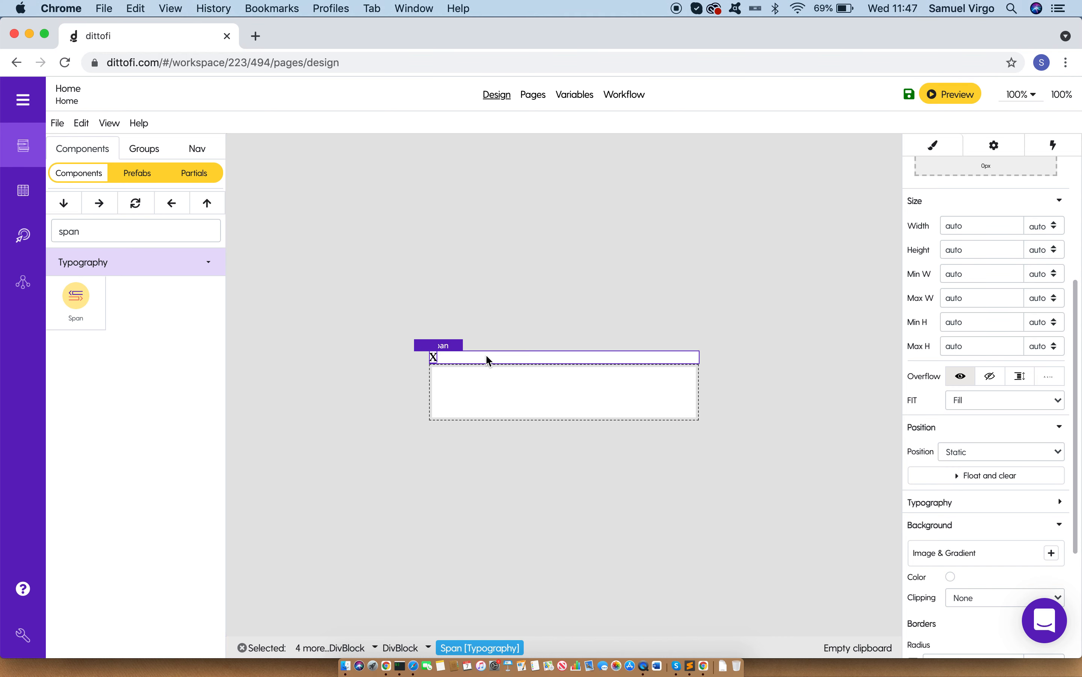
Step: Switch the upper child DivBlock to a horizontal flex layout and justify its content to the end
{"action": "left_click", "coordinate": [451, 362]}
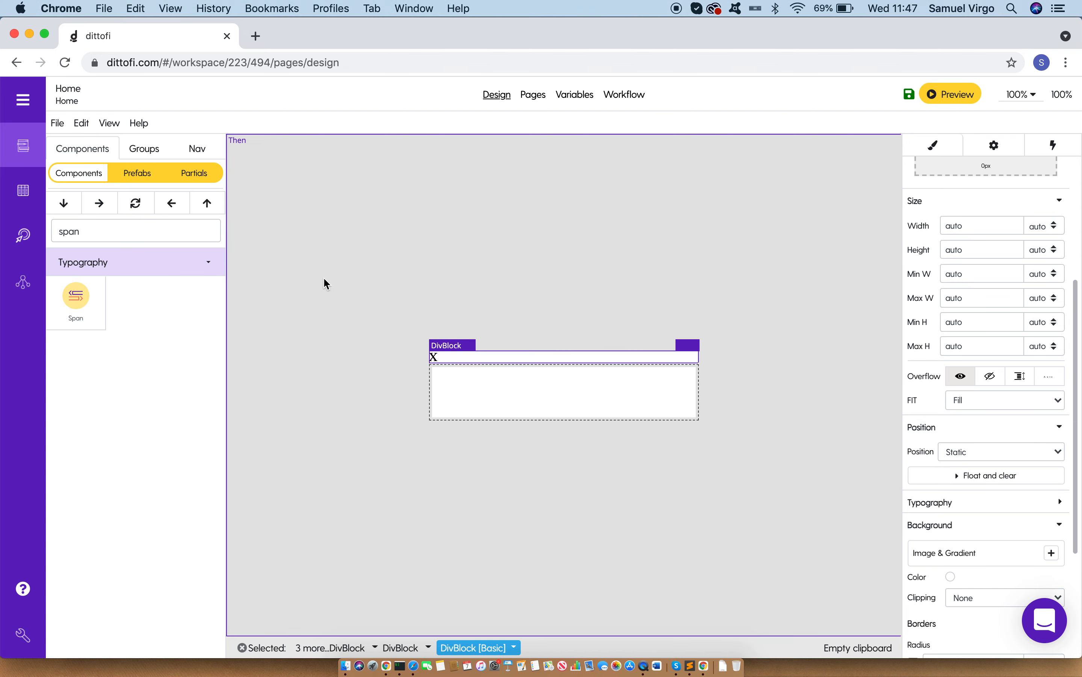
{"action": "left_click", "coordinate": [199, 149]}
{"action": "left_click", "coordinate": [103, 377]}
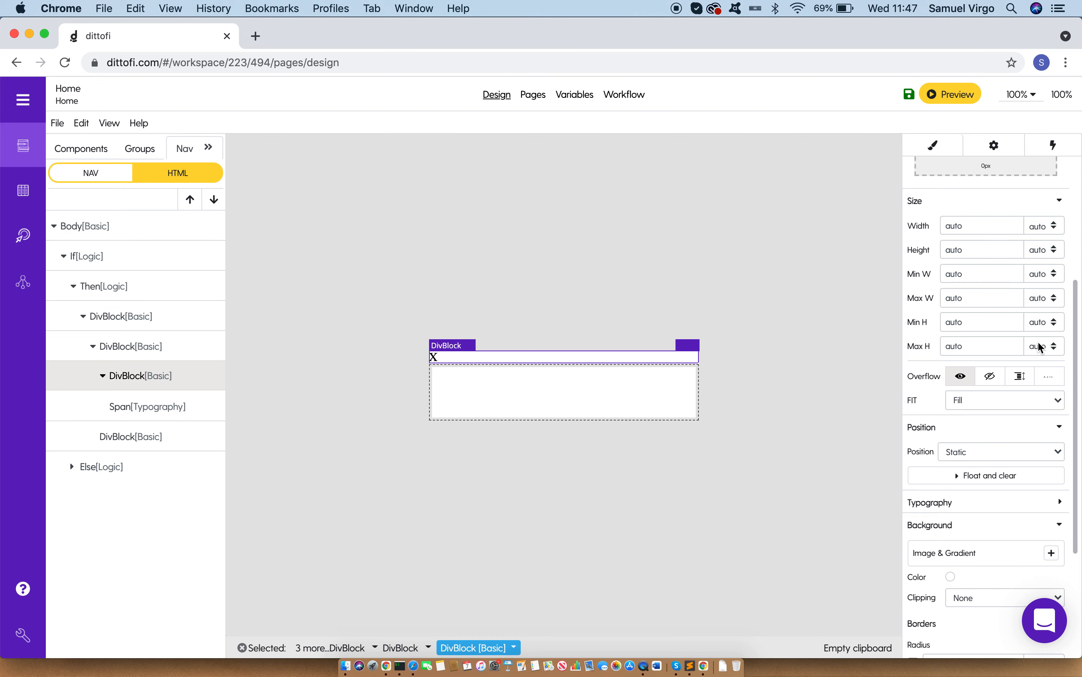
{"action": "scroll", "coordinate": [1039, 345], "scroll_direction": "up", "scroll_amount": 5}
{"action": "left_click", "coordinate": [986, 224]}
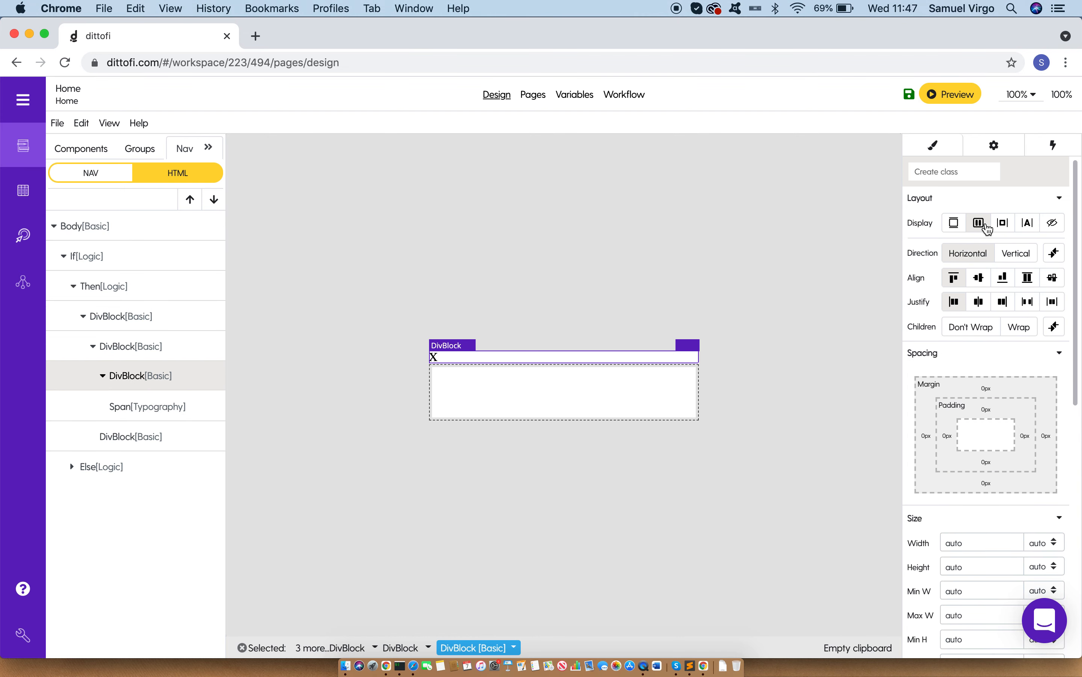
{"action": "left_click", "coordinate": [1004, 302]}
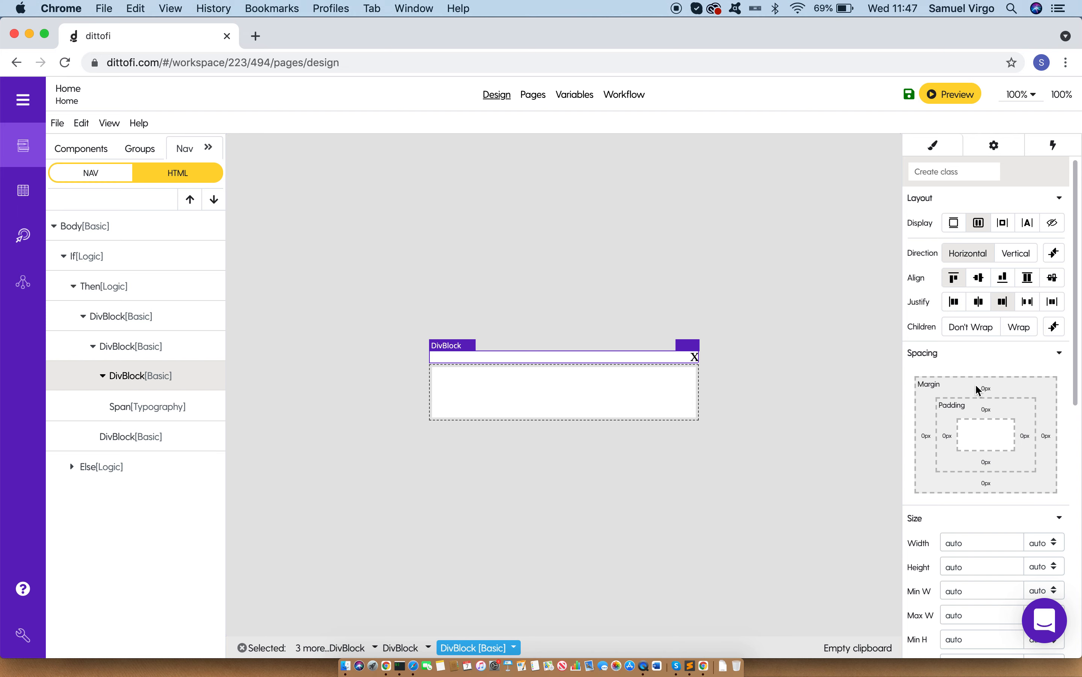
Step: Apply 5 px padding on all sides of both the upper and the lower child DivBlock
{"action": "left_click", "coordinate": [1000, 415]}
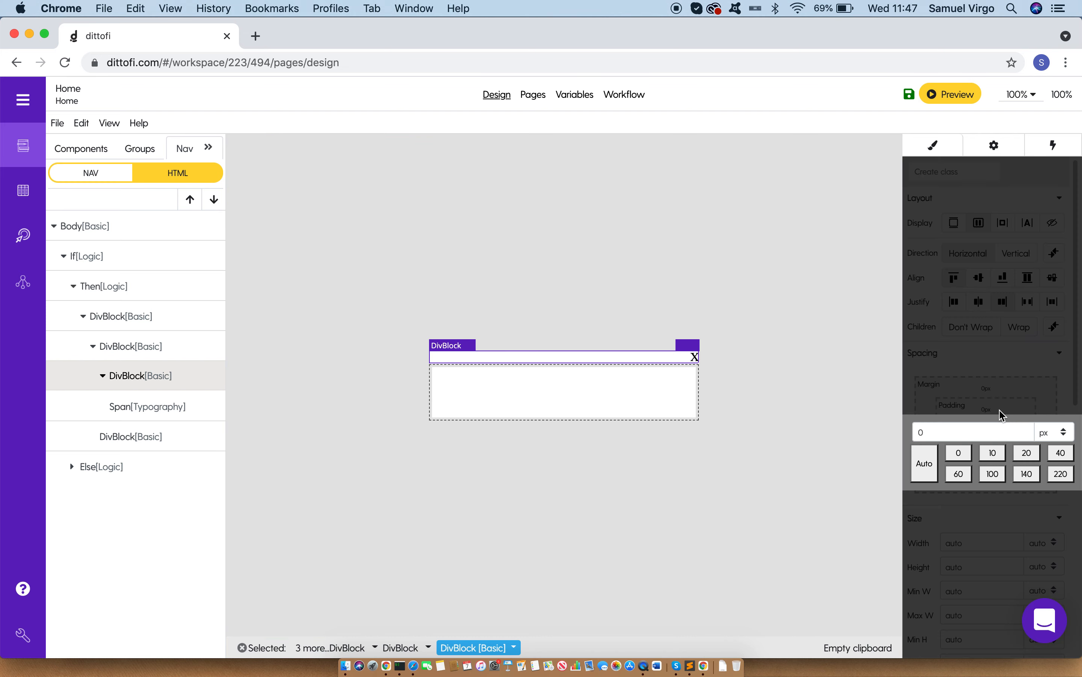
{"action": "left_click", "coordinate": [996, 411]}
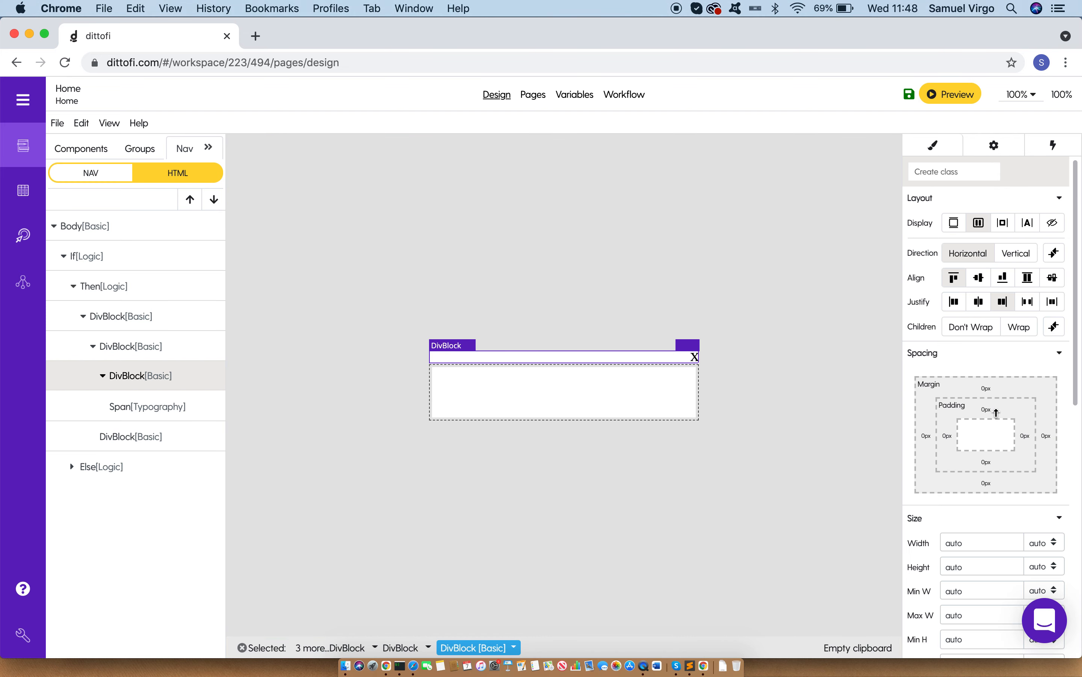
{"action": "left_click_drag", "start_coordinate": [997, 409], "coordinate": [997, 409]}
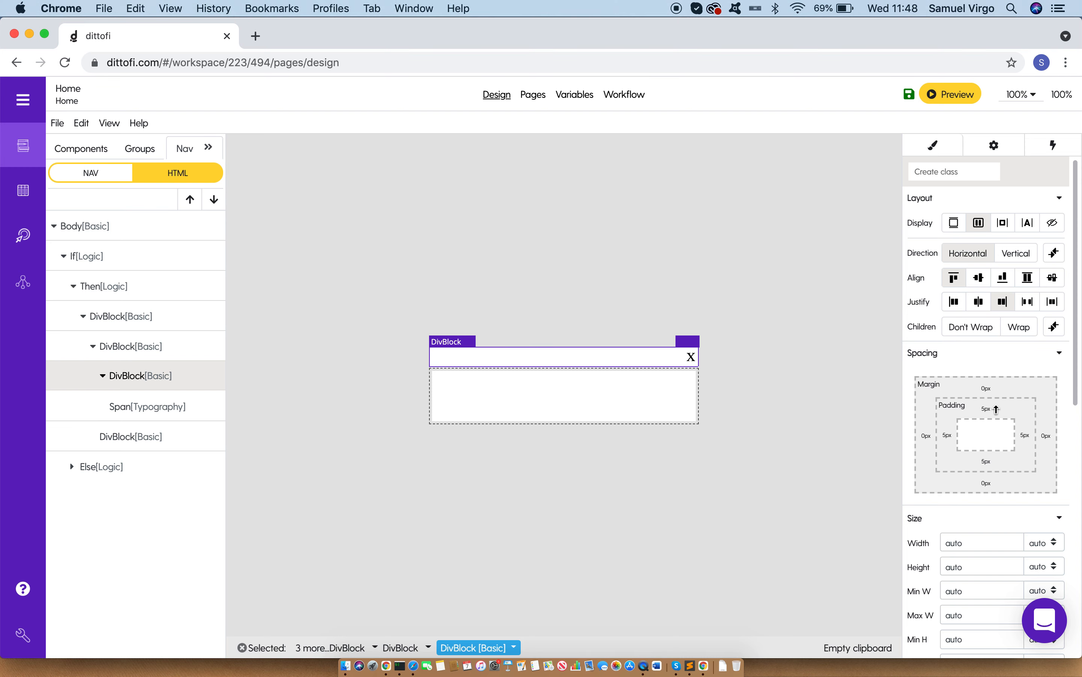
{"action": "left_click", "coordinate": [635, 402]}
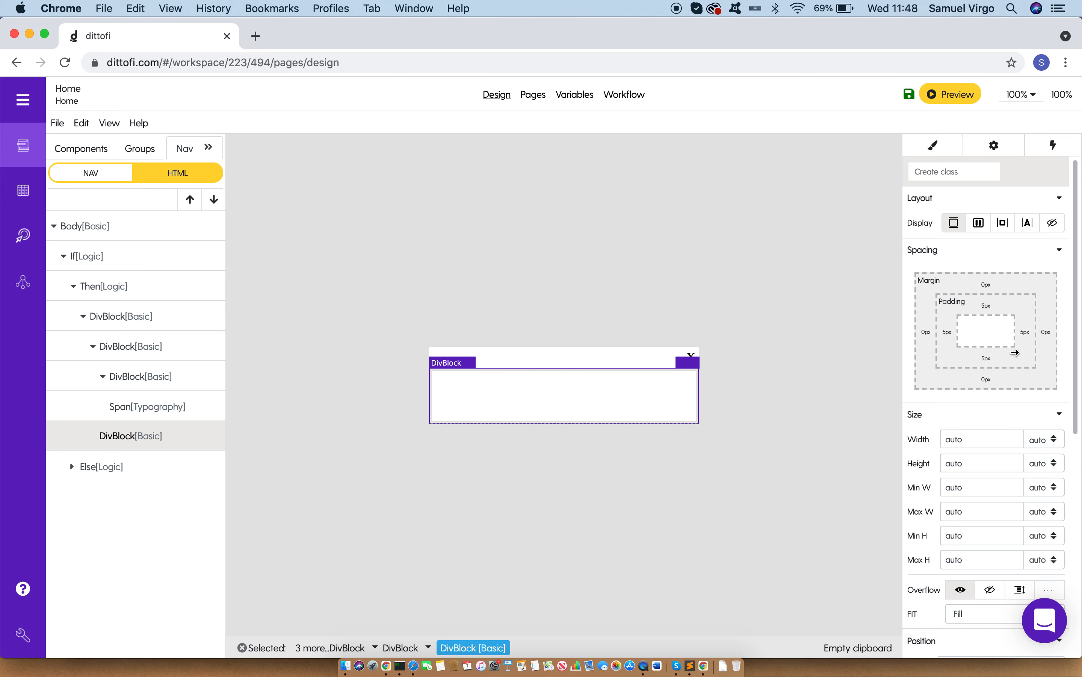
Step: Insert a Paragraph with its default placeholder text inside the lower child DivBlock
{"action": "left_click", "coordinate": [647, 361]}
{"action": "left_click", "coordinate": [615, 393]}
{"action": "left_click", "coordinate": [97, 152]}
{"action": "left_click", "coordinate": [128, 227]}
{"action": "type", "text": "para"}
{"action": "left_click", "coordinate": [71, 309]}
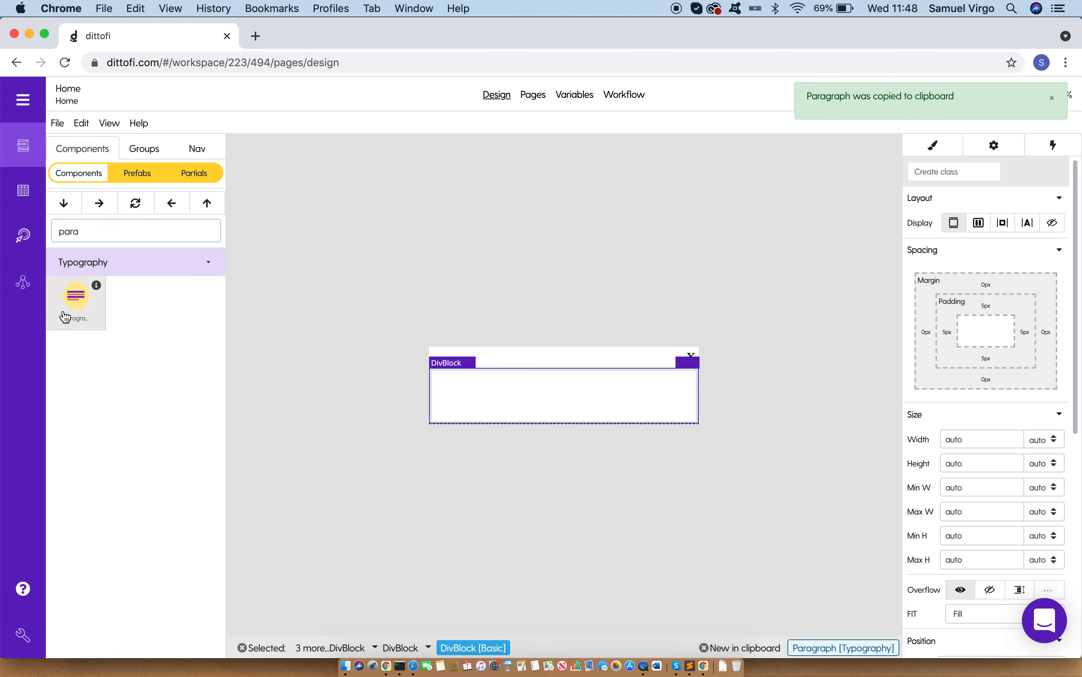
{"action": "left_click", "coordinate": [101, 204]}
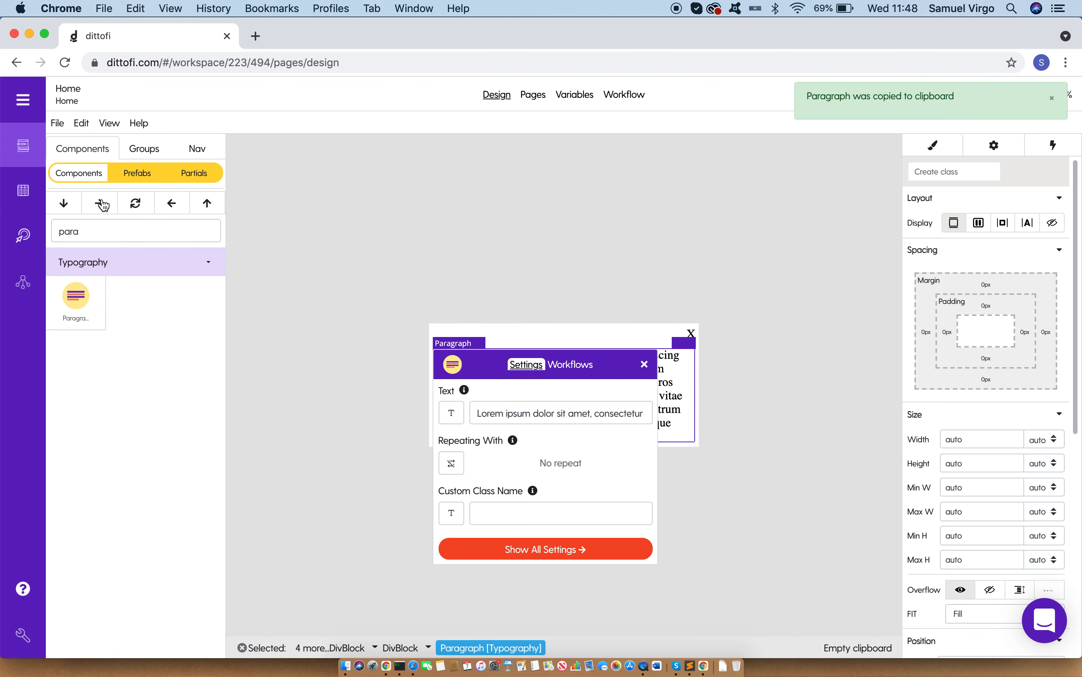
{"action": "left_click", "coordinate": [644, 364]}
{"action": "left_click", "coordinate": [530, 445]}
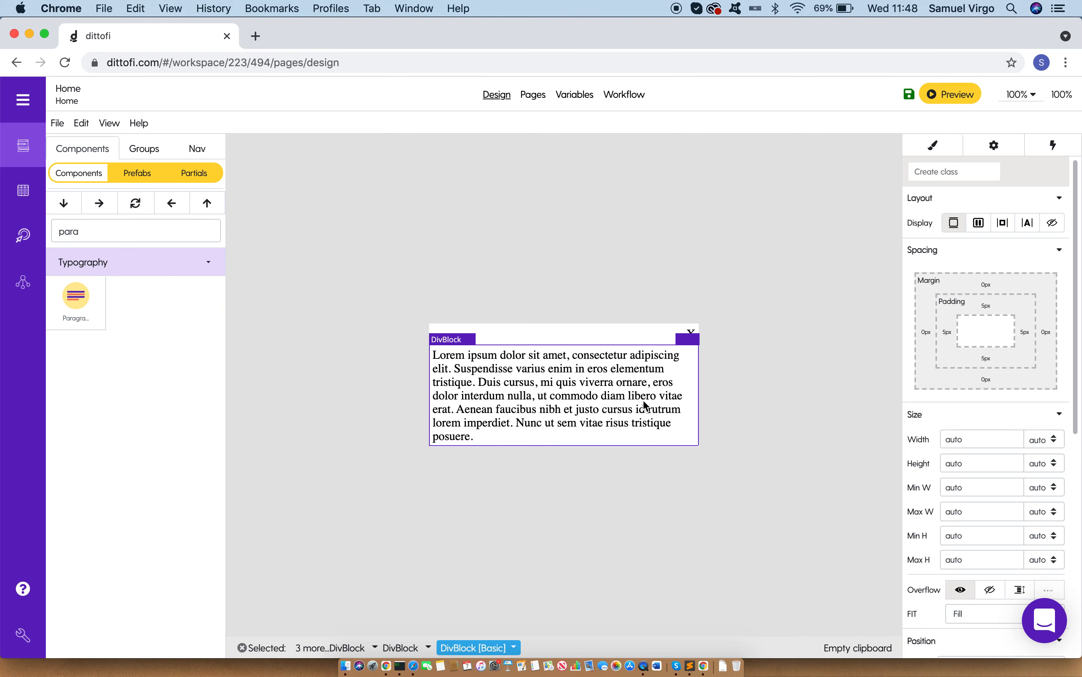
{"action": "left_click", "coordinate": [807, 358]}
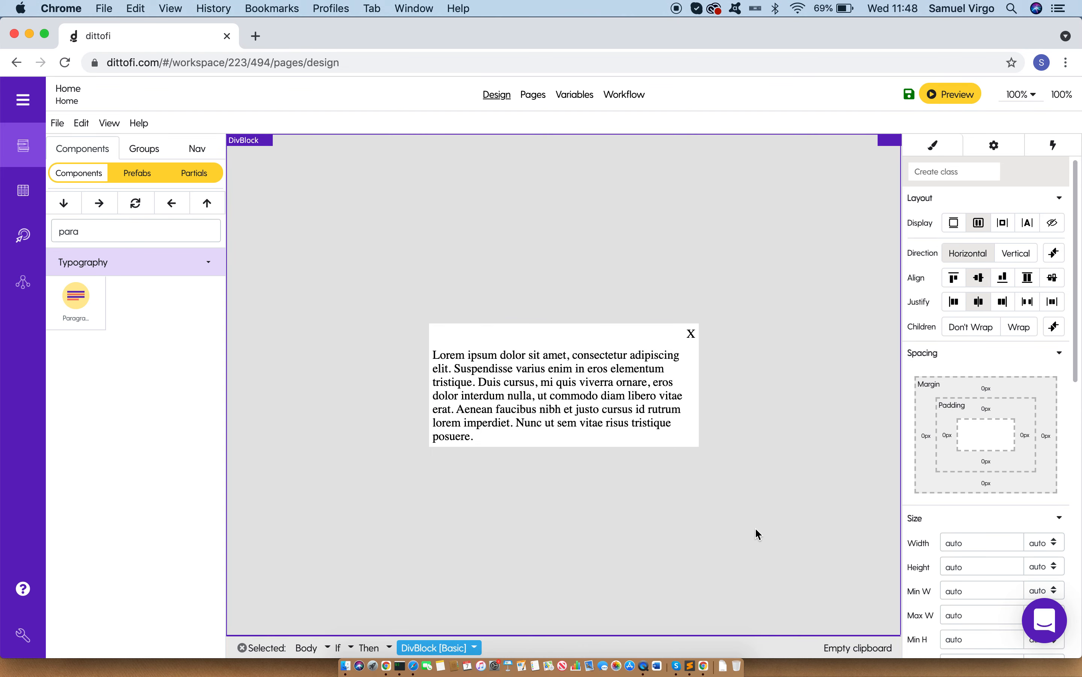
{"action": "left_click", "coordinate": [572, 341]}
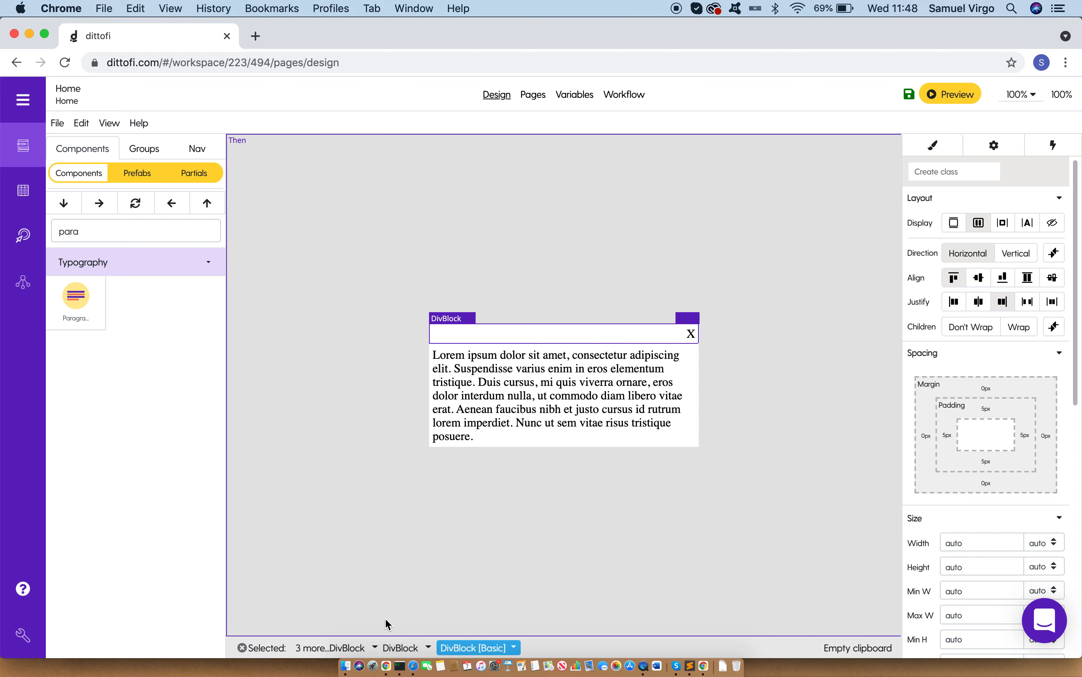
Step: Give the white box DivBlock a solid 1 px border in colour #ddd on all sides
{"action": "left_click", "coordinate": [394, 646]}
{"action": "scroll", "coordinate": [984, 449], "scroll_direction": "down", "scroll_amount": 10}
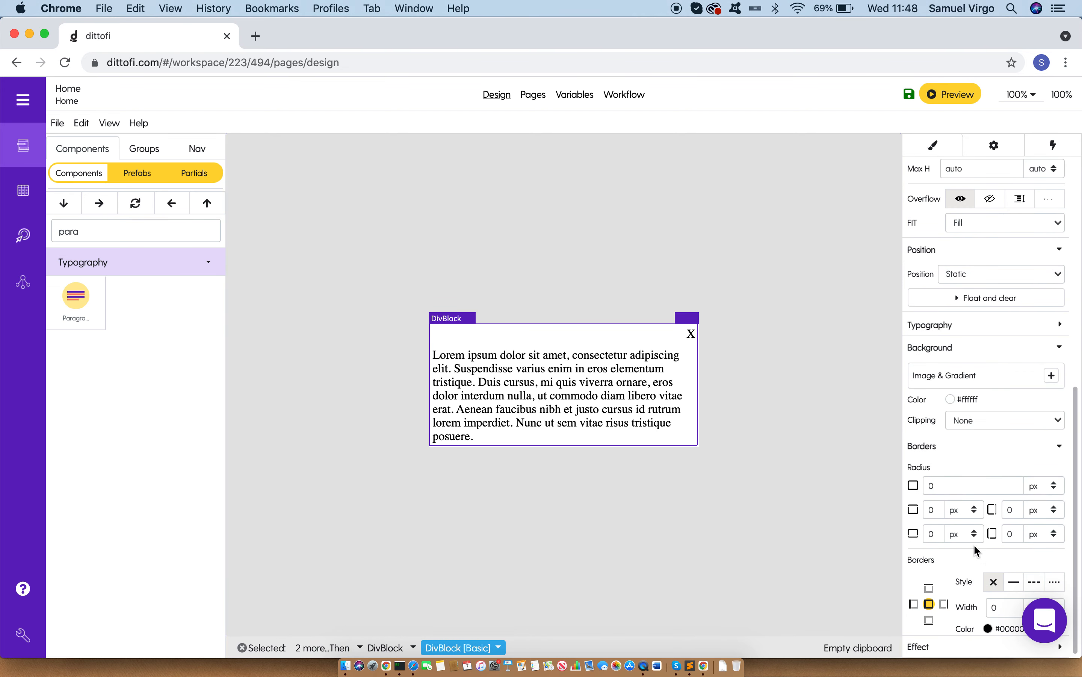
{"action": "left_click", "coordinate": [1014, 582]}
{"action": "left_click", "coordinate": [1004, 605]}
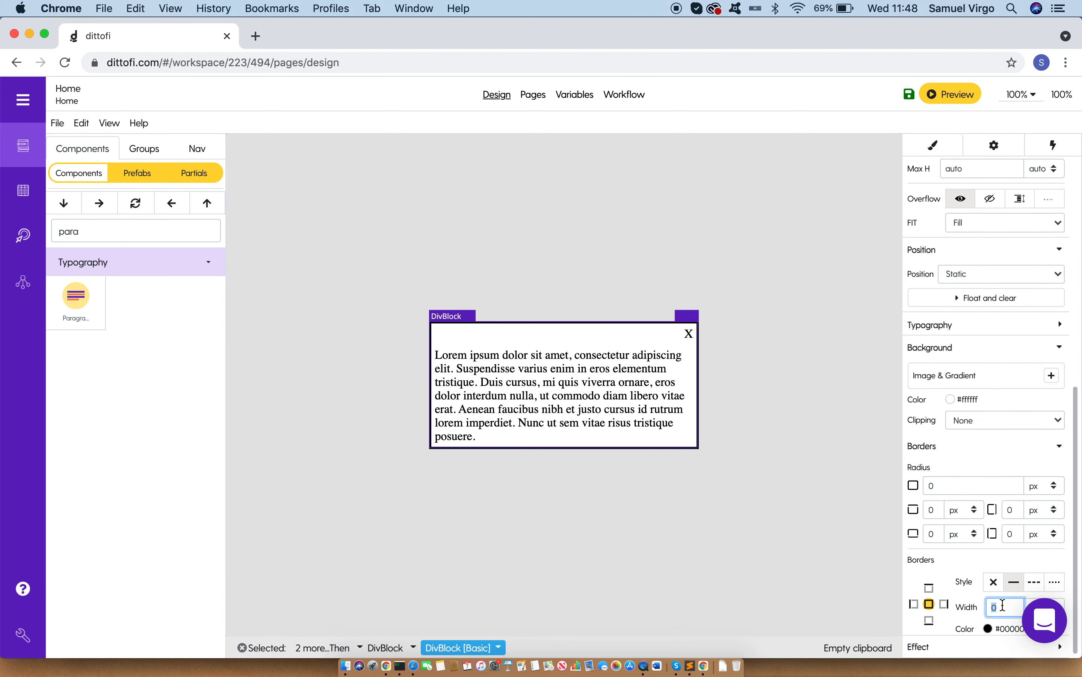
{"action": "left_click", "coordinate": [988, 628]}
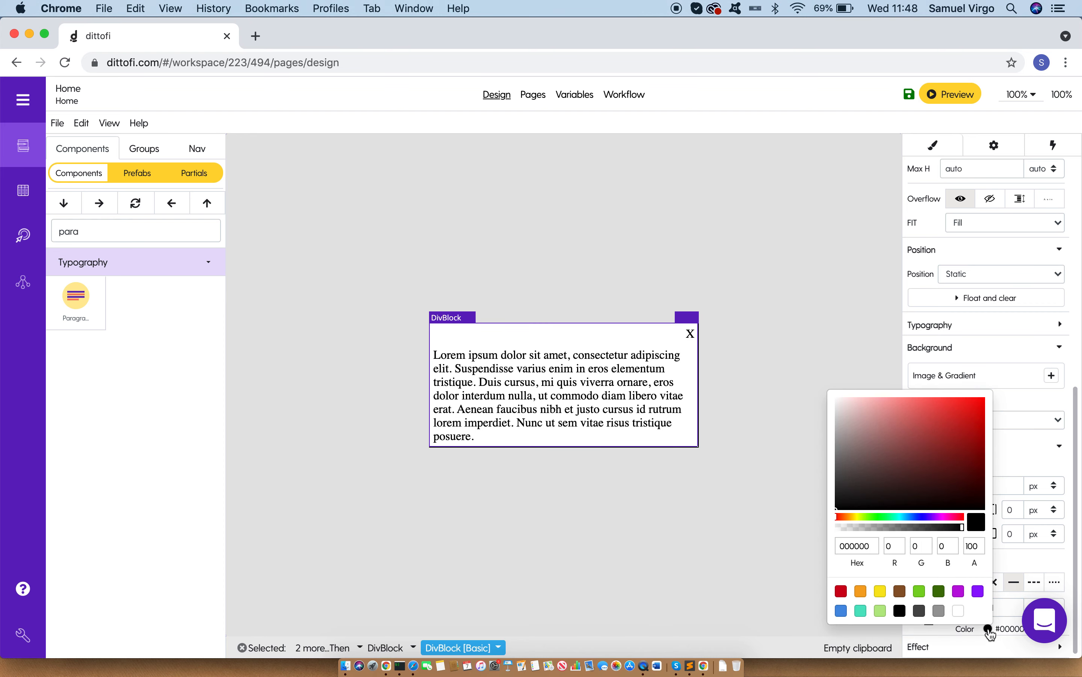
{"action": "left_click", "coordinate": [868, 547]}
{"action": "type", "text": "#ddd"}
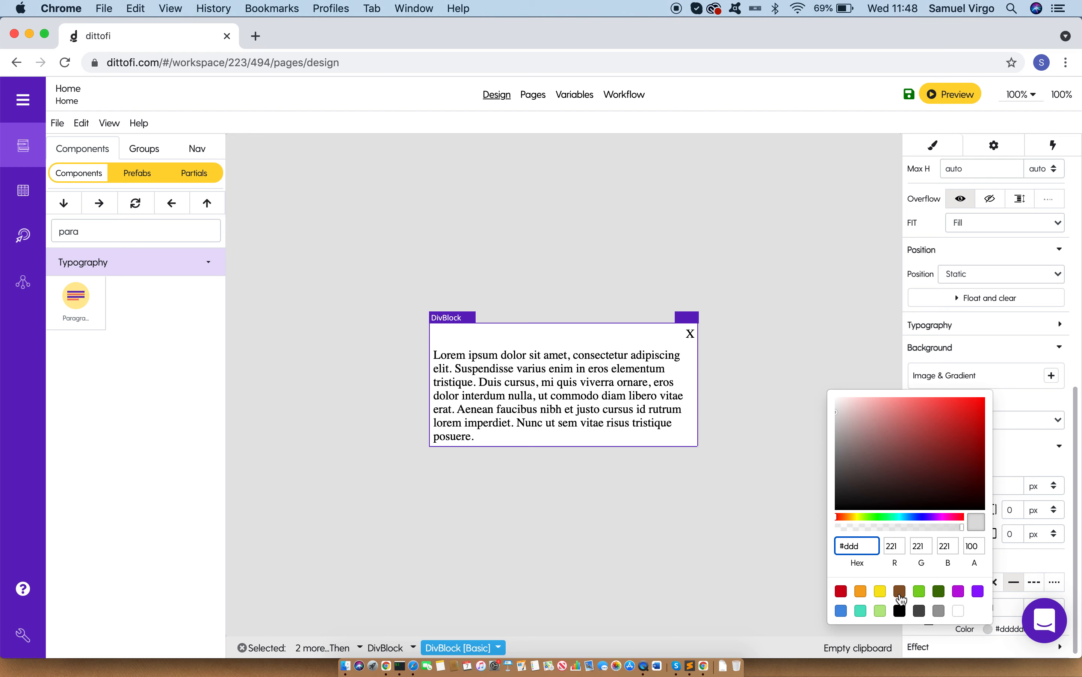
Step: Round all corners of the white box DivBlock with a 4 px border radius
{"action": "left_click", "coordinate": [961, 652]}
{"action": "left_click", "coordinate": [965, 488]}
{"action": "double_click", "coordinate": [964, 488]}
{"action": "type", "text": "4"}
{"action": "left_click", "coordinate": [805, 514]}
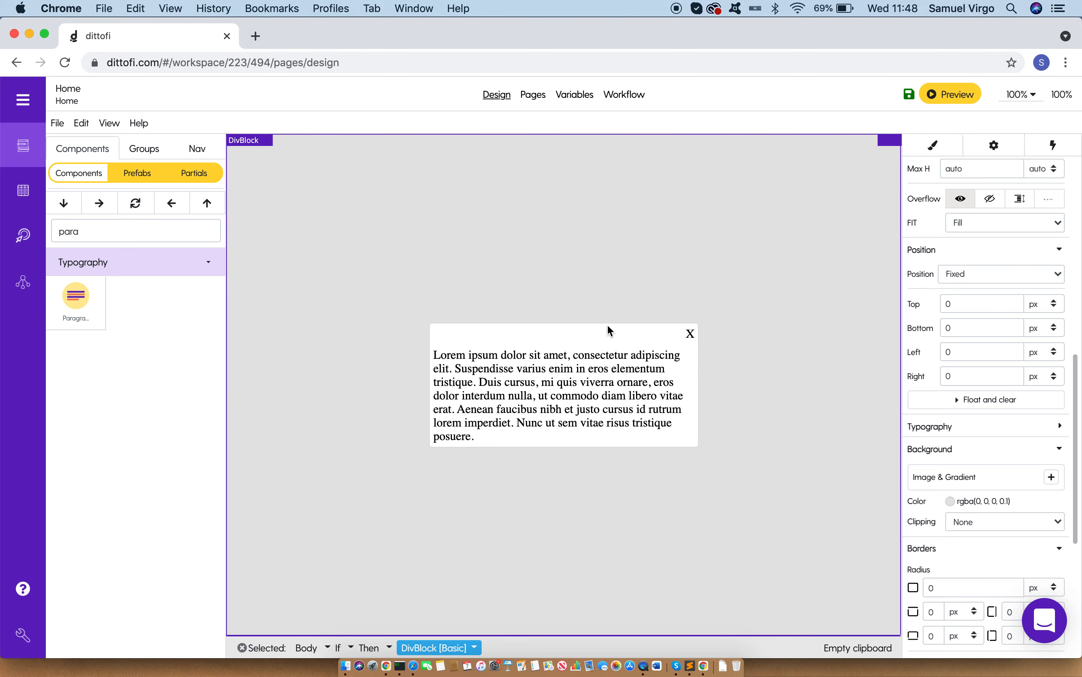
Step: Add a solid 1 px border in colour #ddd to only the bottom edge of the upper child DivBlock
{"action": "left_click", "coordinate": [482, 345]}
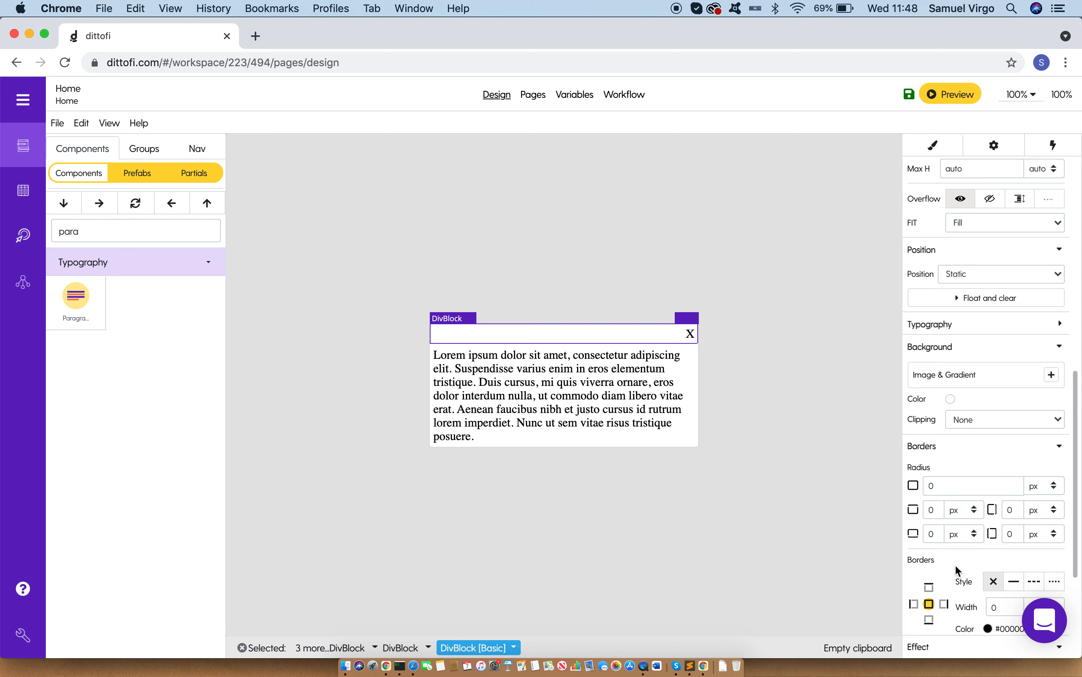
{"action": "left_click", "coordinate": [929, 619]}
{"action": "left_click", "coordinate": [1015, 581]}
{"action": "left_click", "coordinate": [1001, 607]}
{"action": "left_click", "coordinate": [988, 629]}
{"action": "double_click", "coordinate": [849, 546]}
{"action": "type", "text": "#ddd"}
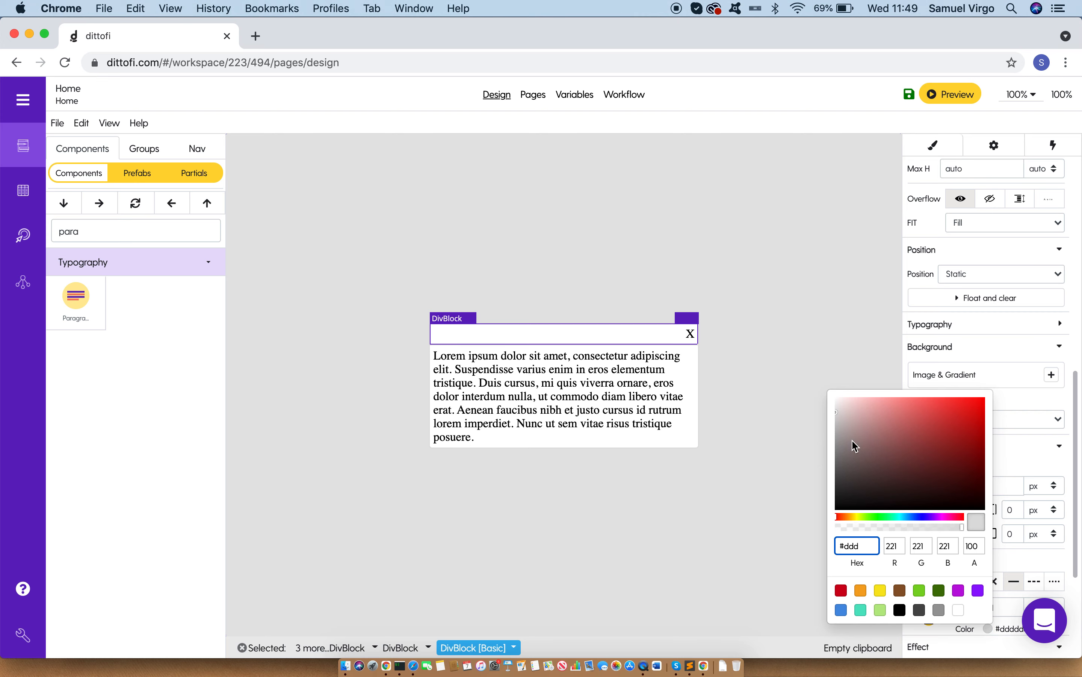
{"action": "left_click", "coordinate": [703, 459]}
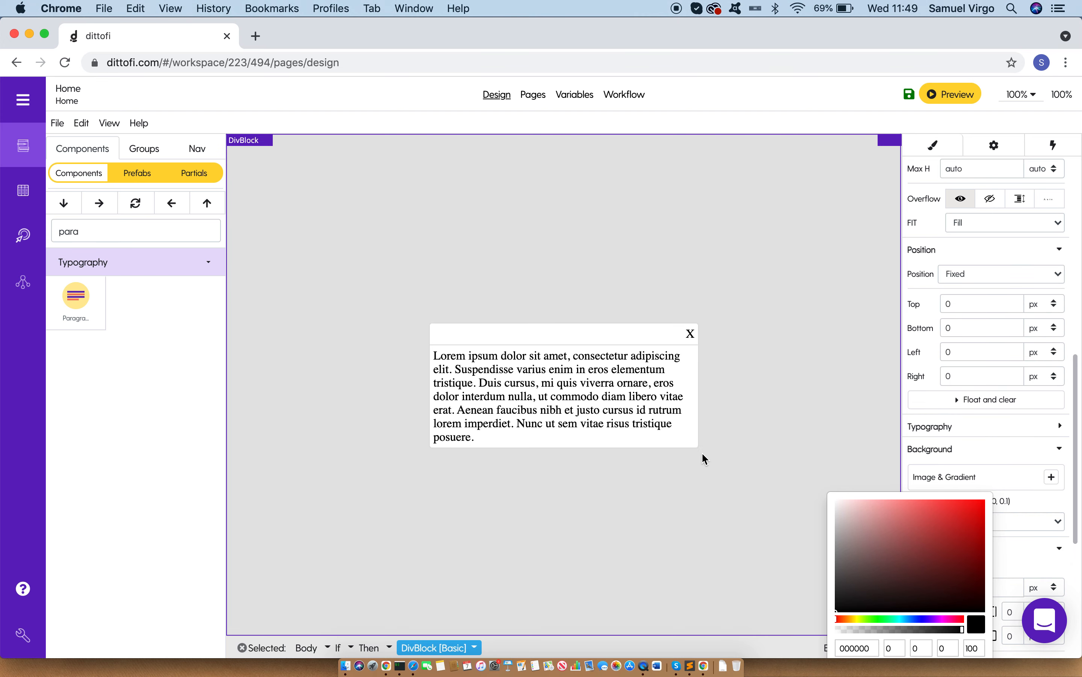
{"action": "left_click", "coordinate": [1021, 562]}
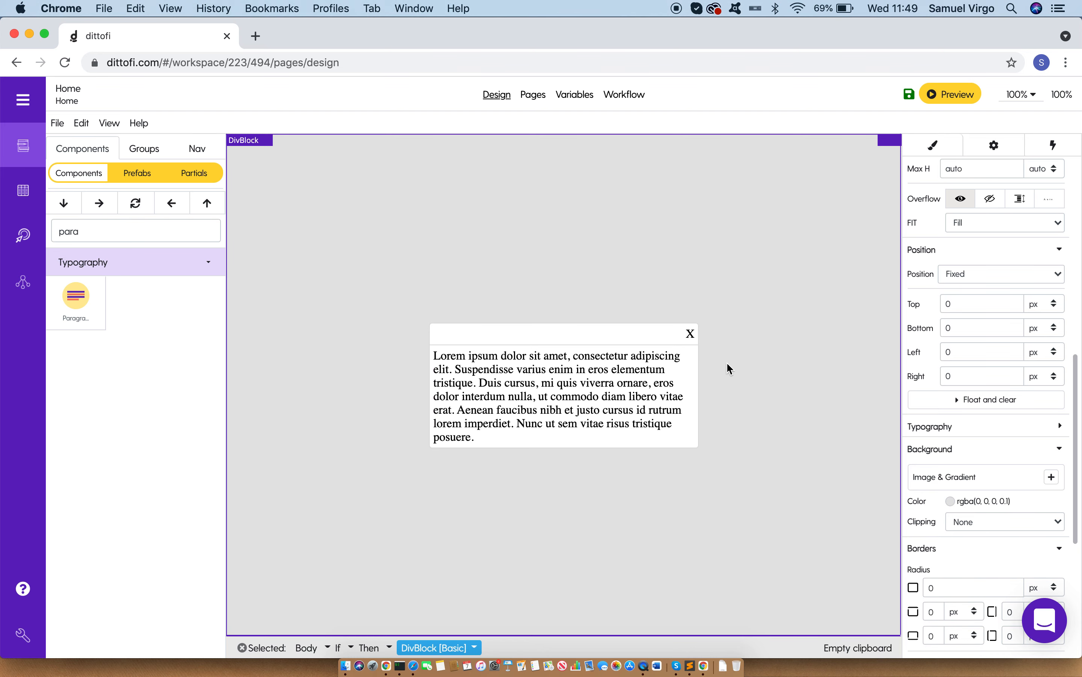
{"action": "left_click", "coordinate": [567, 333]}
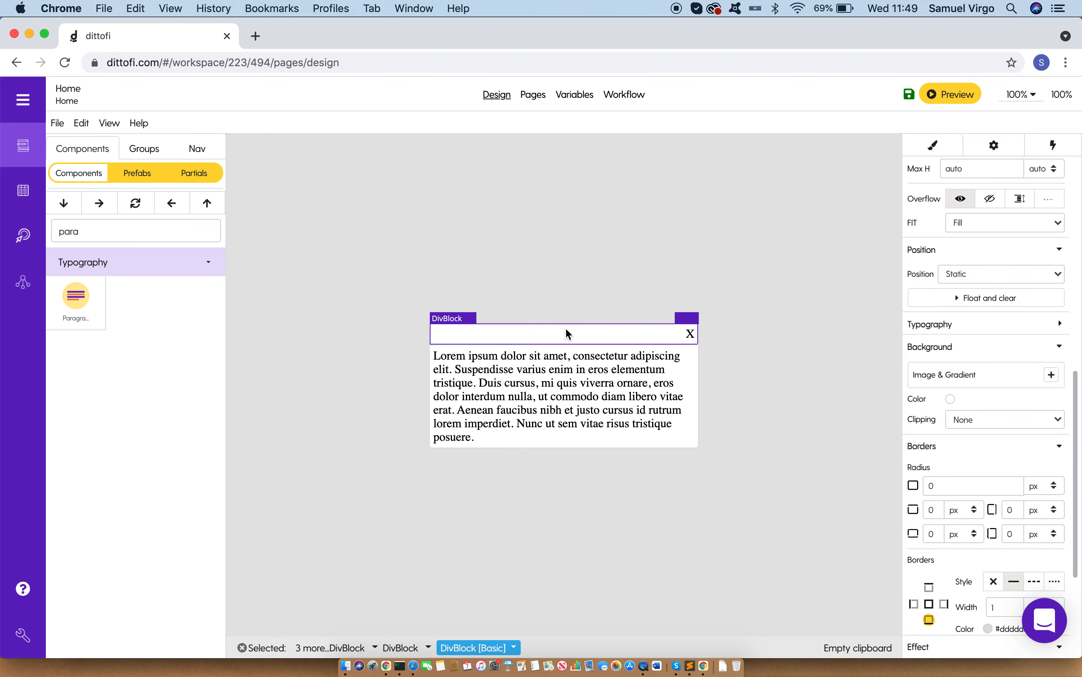
{"action": "left_click", "coordinate": [401, 646]}
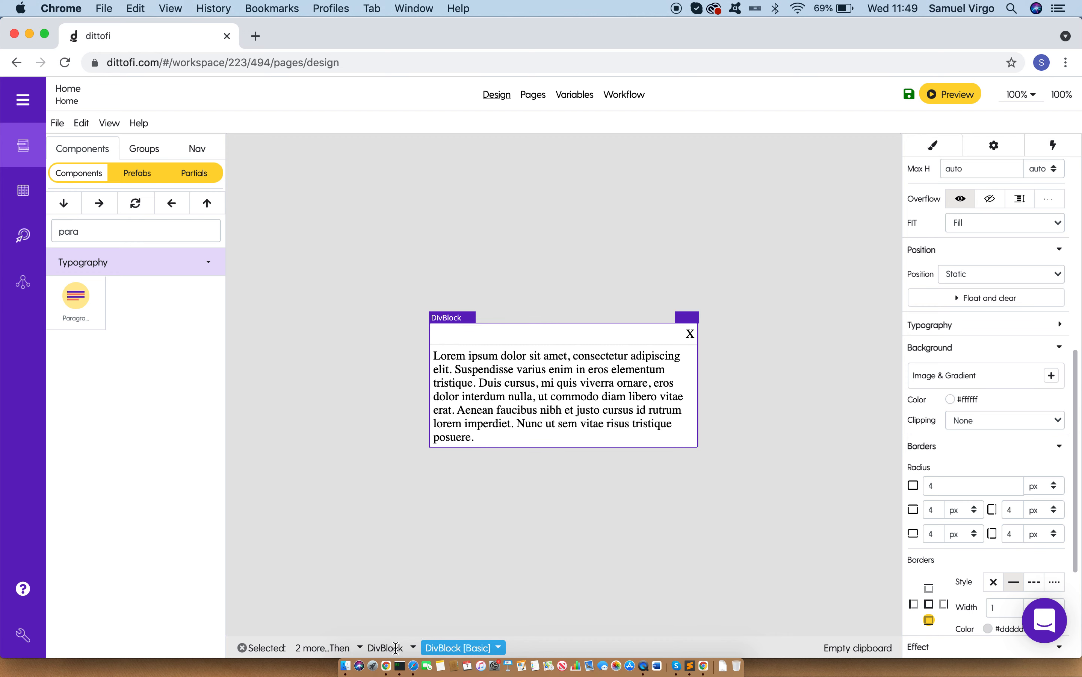
Step: Set the If component's condition to the formula {1 === 0}
{"action": "left_click", "coordinate": [202, 154]}
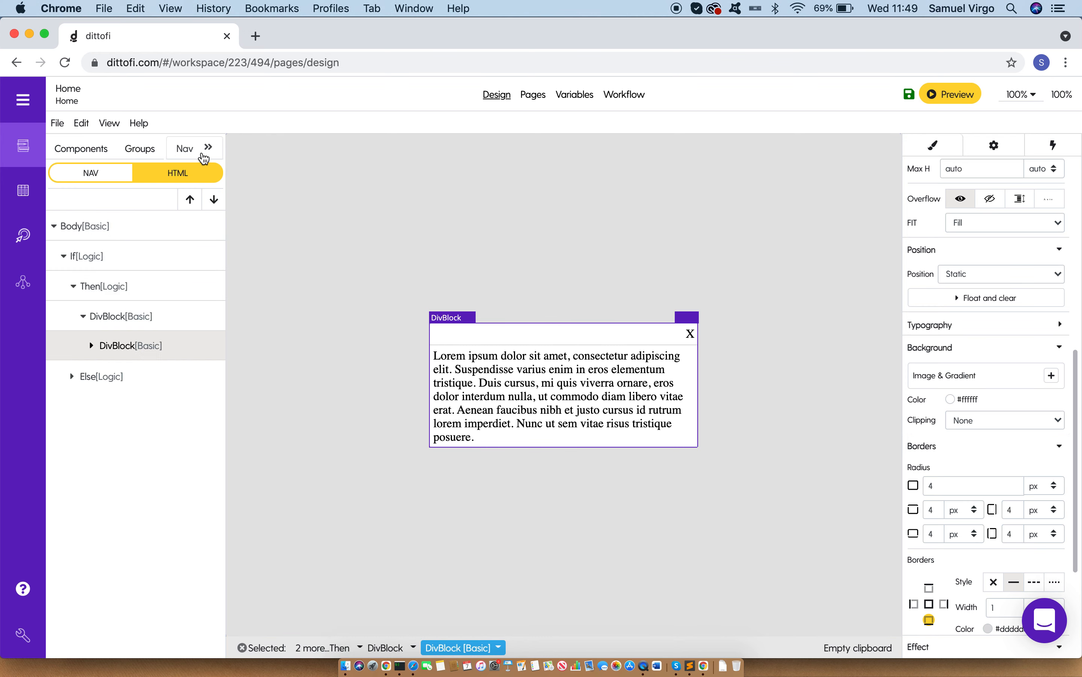
{"action": "left_click", "coordinate": [105, 259]}
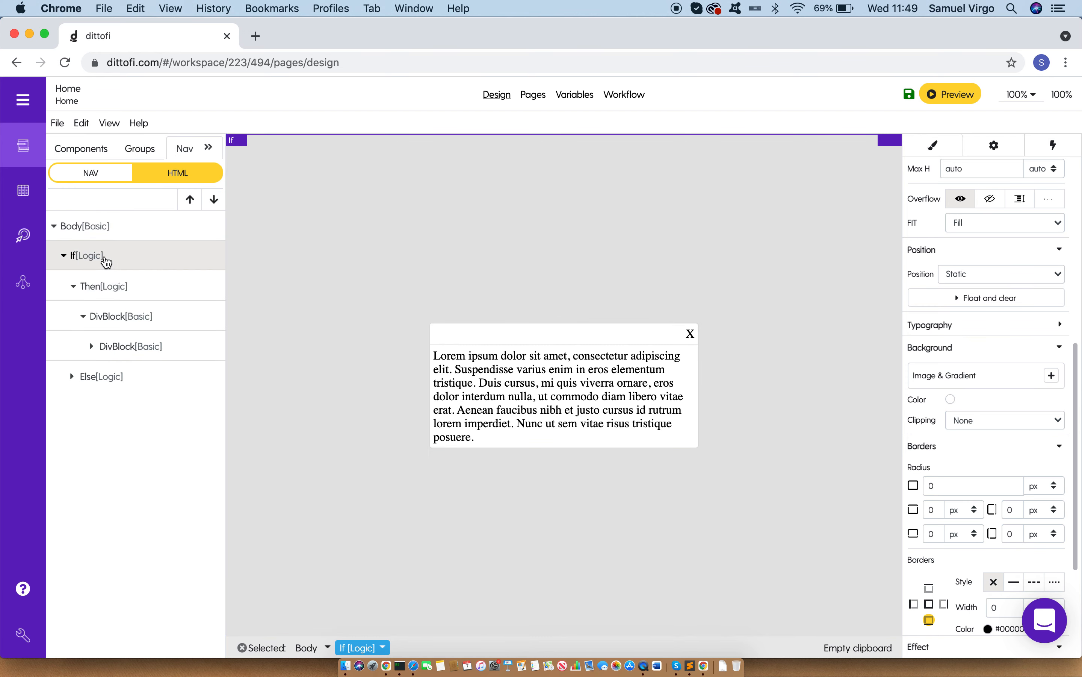
{"action": "left_click", "coordinate": [1013, 148]}
{"action": "left_click", "coordinate": [979, 198]}
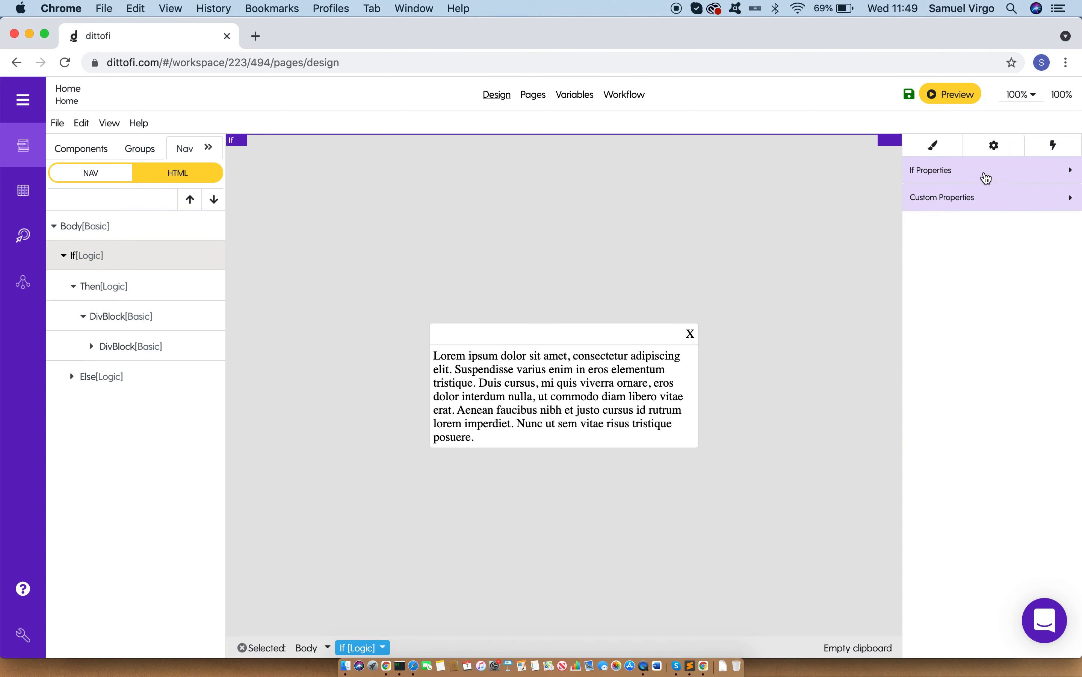
{"action": "left_click", "coordinate": [986, 177]}
{"action": "left_click", "coordinate": [988, 219]}
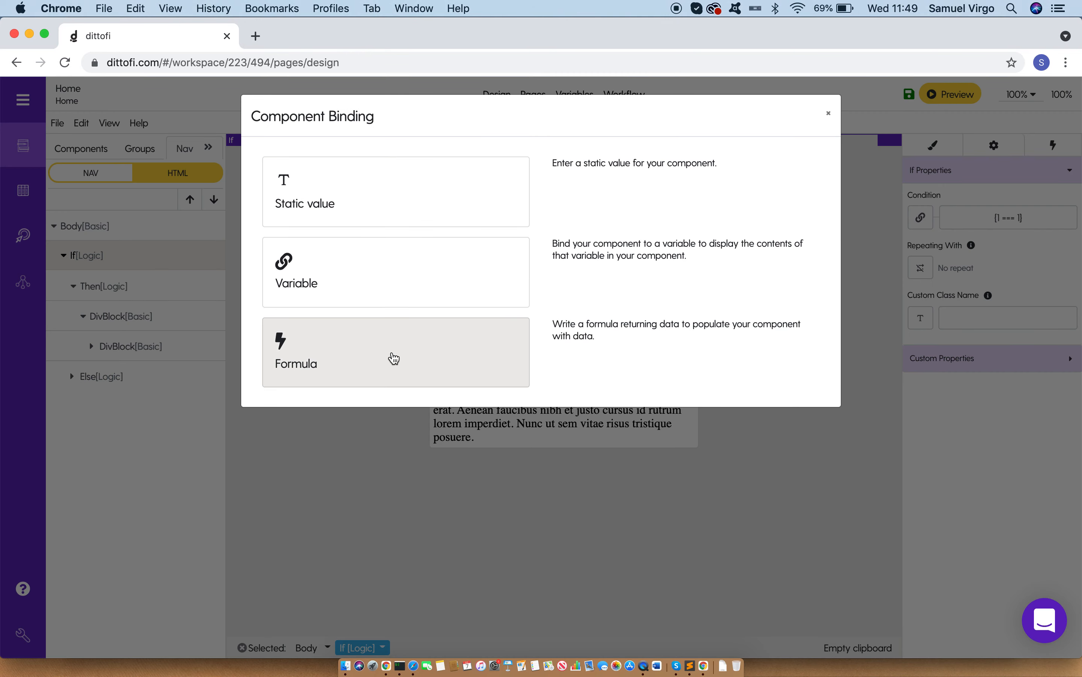
{"action": "left_click", "coordinate": [393, 358]}
{"action": "key", "text": "BackSpace"}
{"action": "type", "text": "0"}
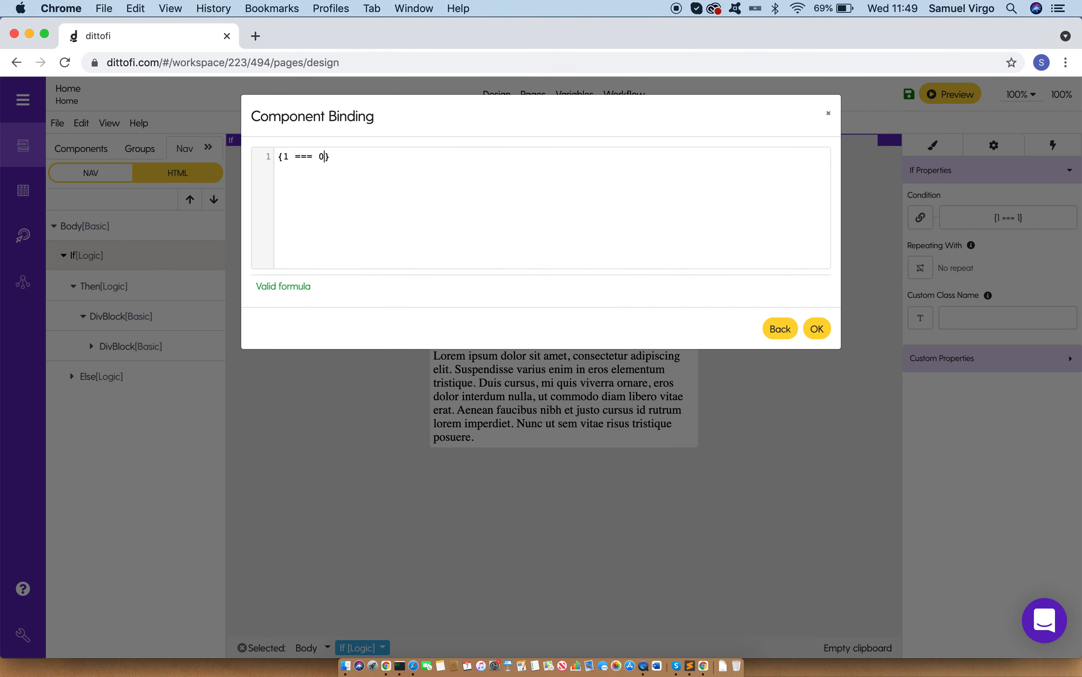
{"action": "left_click", "coordinate": [818, 330]}
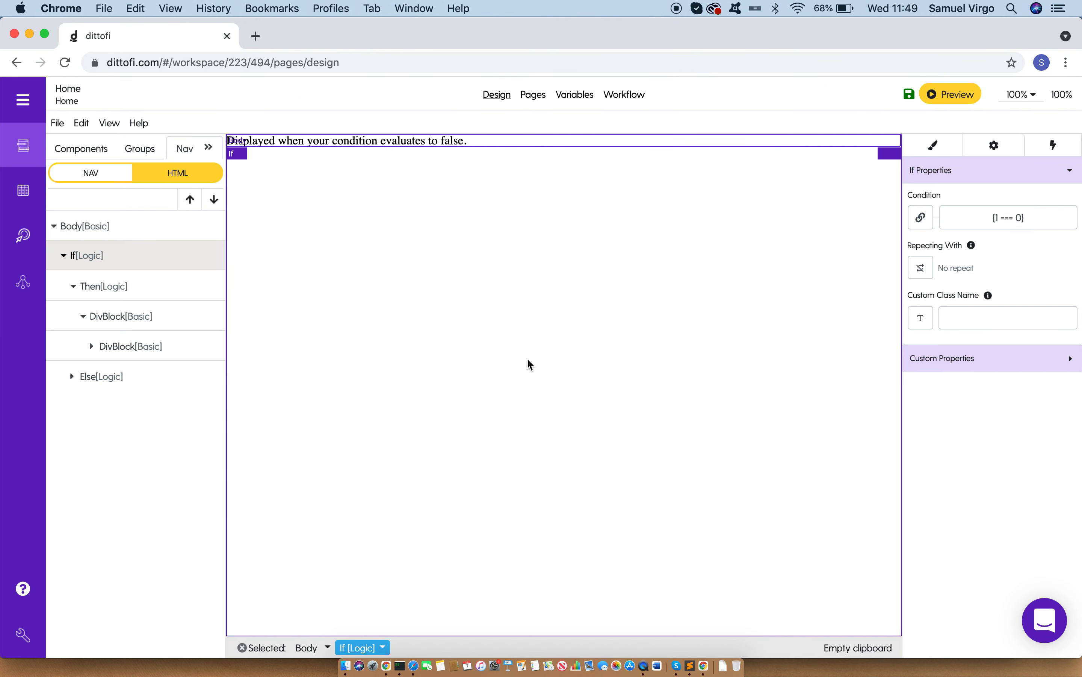
Step: Delete the Else branch of the If component
{"action": "left_click", "coordinate": [146, 282]}
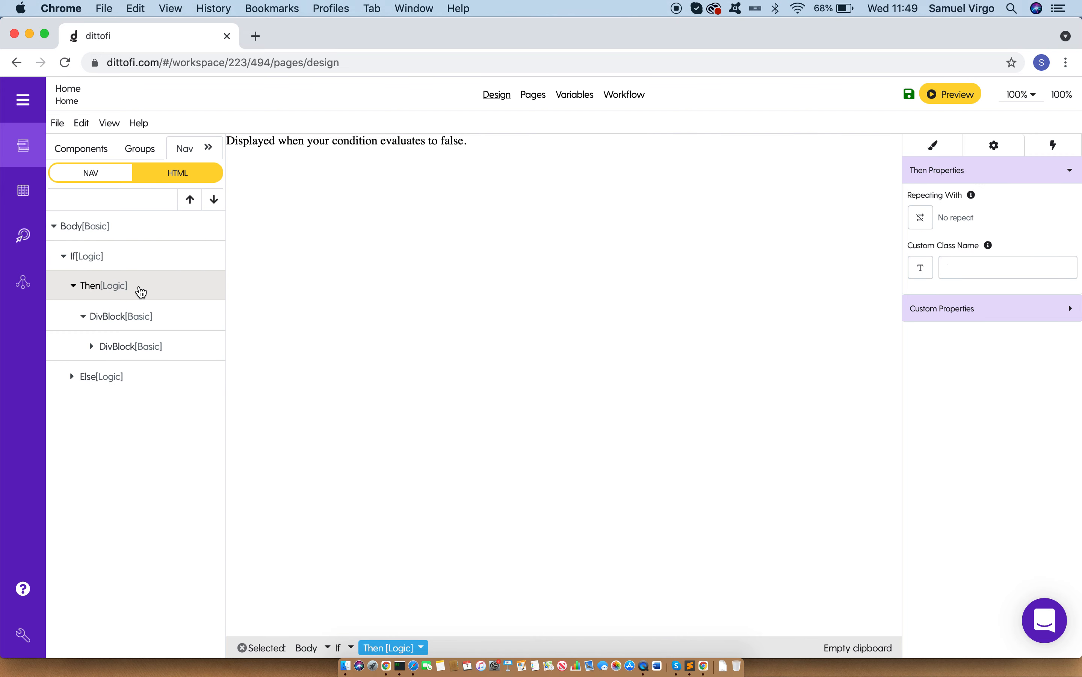
{"action": "left_click", "coordinate": [126, 381]}
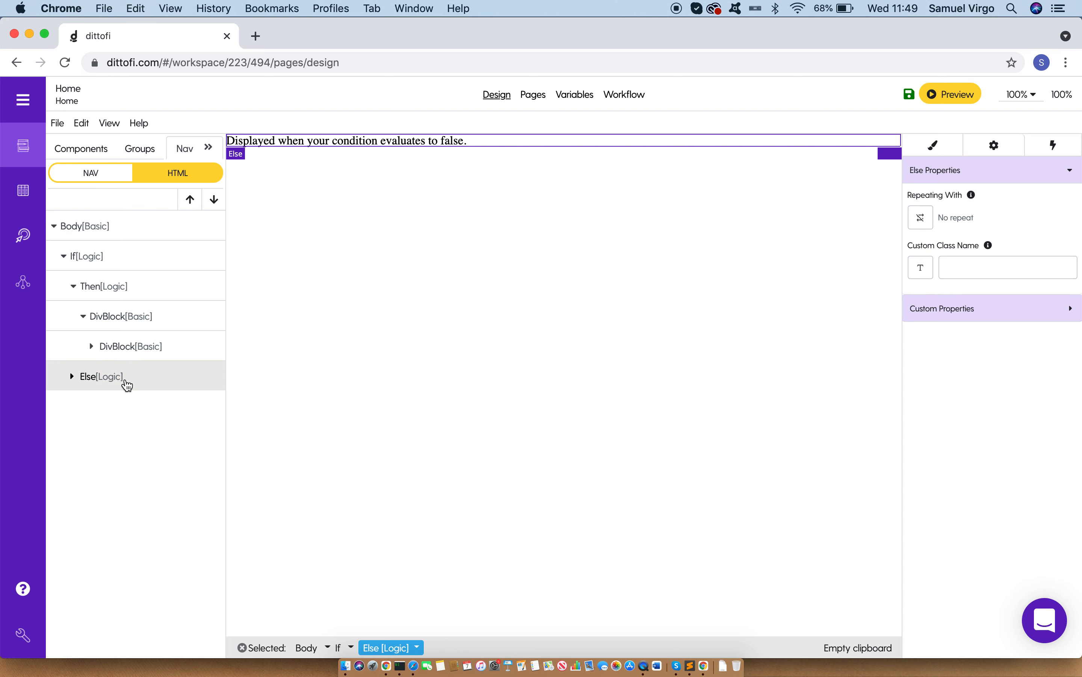
{"action": "key", "text": "BackSpace"}
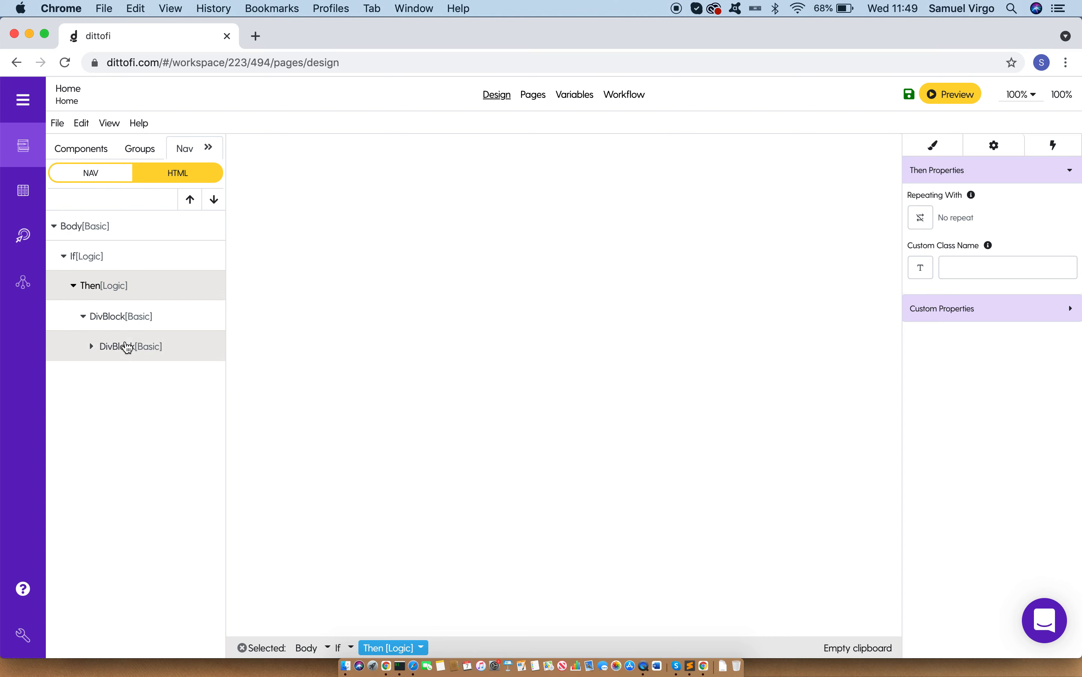
Step: Change the If component's condition formula to {1 === 1}
{"action": "left_click", "coordinate": [129, 263]}
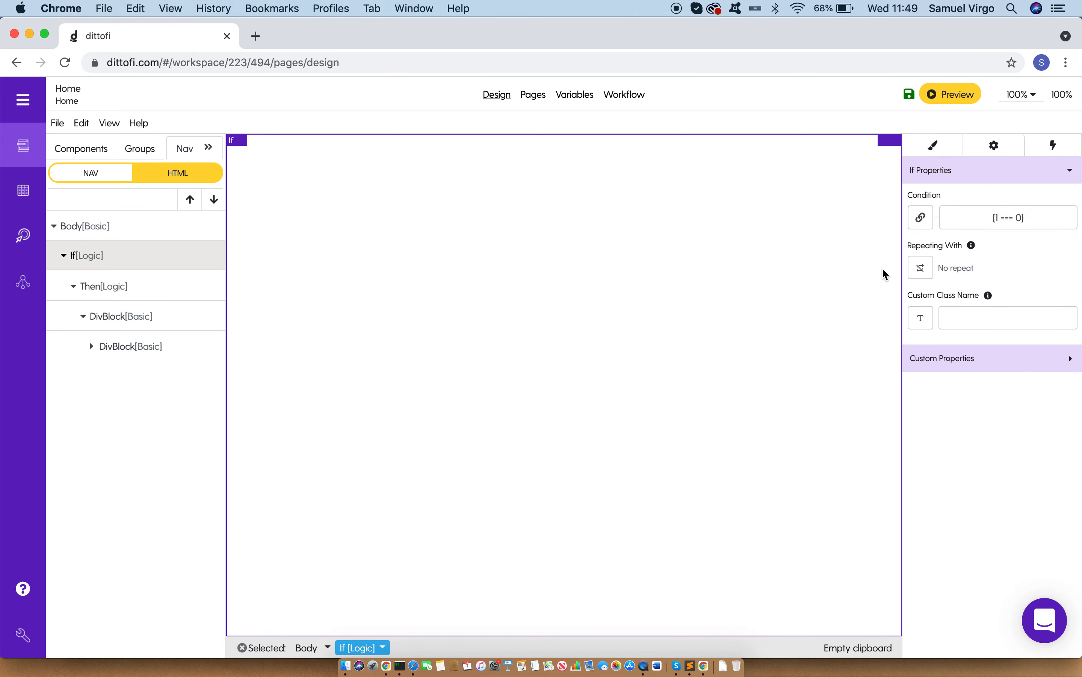
{"action": "left_click", "coordinate": [980, 218]}
{"action": "left_click", "coordinate": [402, 343]}
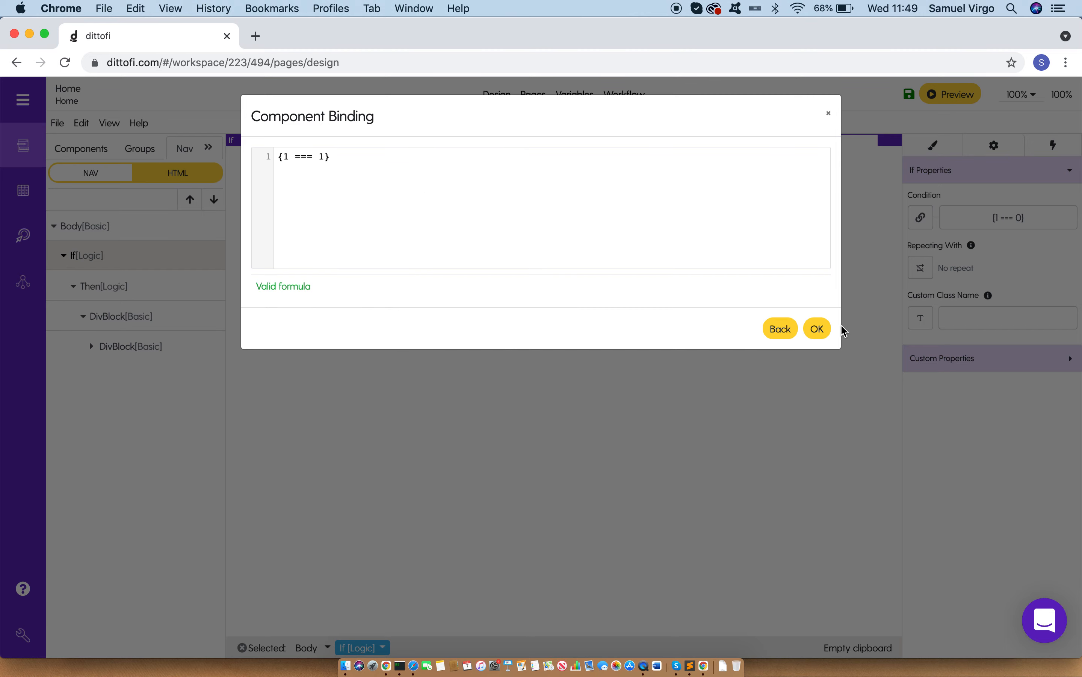
{"action": "left_click", "coordinate": [824, 329]}
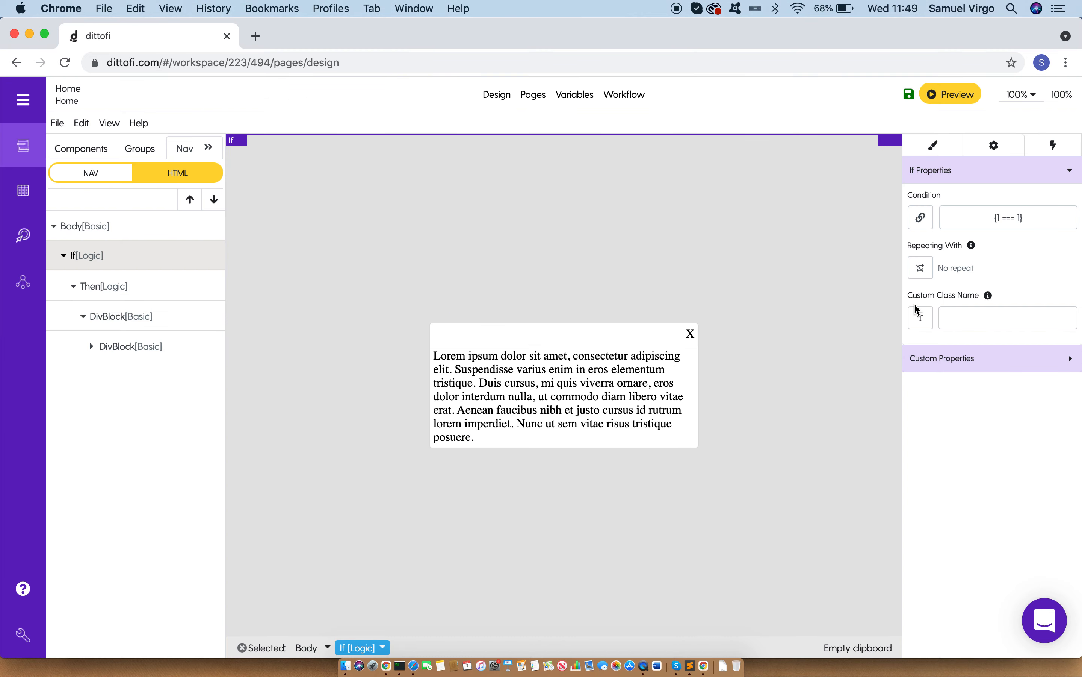
Step: Change the If component's condition formula back to {1 === 0} to hide the popup
{"action": "left_click", "coordinate": [1003, 221]}
{"action": "left_click", "coordinate": [430, 352]}
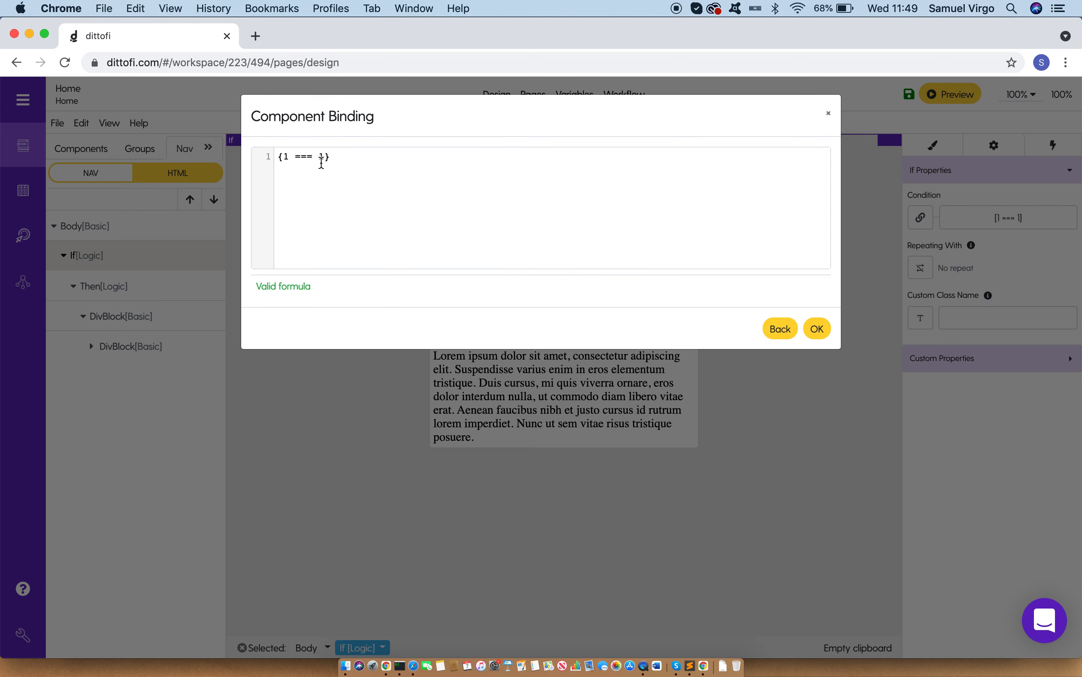
{"action": "key", "text": "BackSpace"}
{"action": "type", "text": "0"}
{"action": "left_click", "coordinate": [822, 331]}
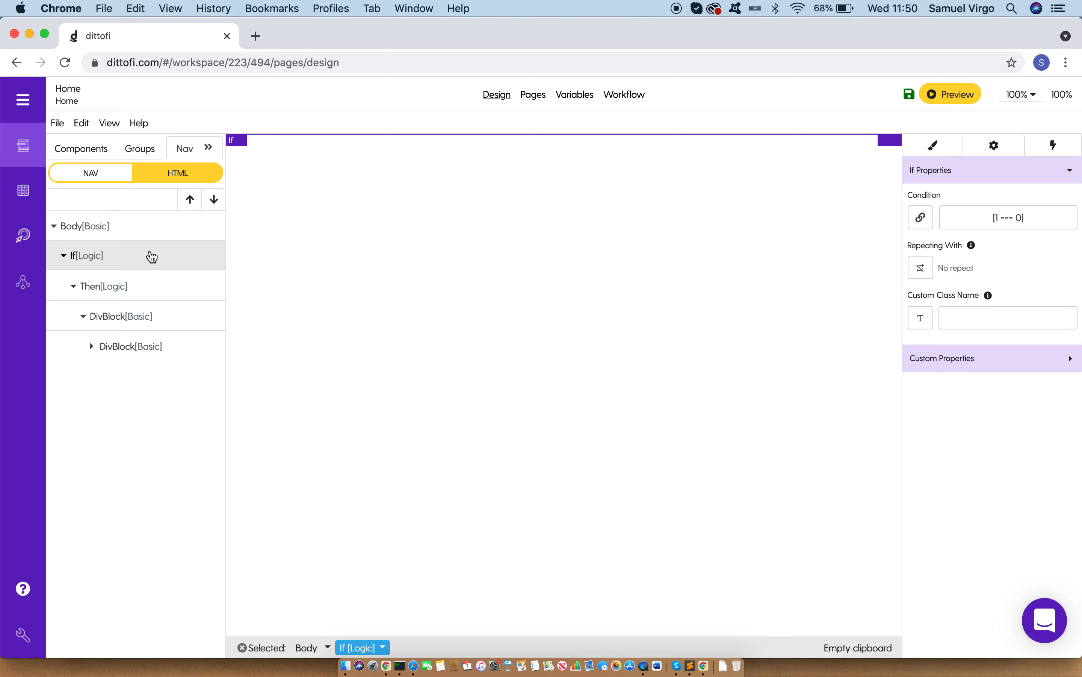
Step: Switch the Body to a horizontal flex layout with its content aligned and justified to the centre
{"action": "left_click", "coordinate": [145, 233]}
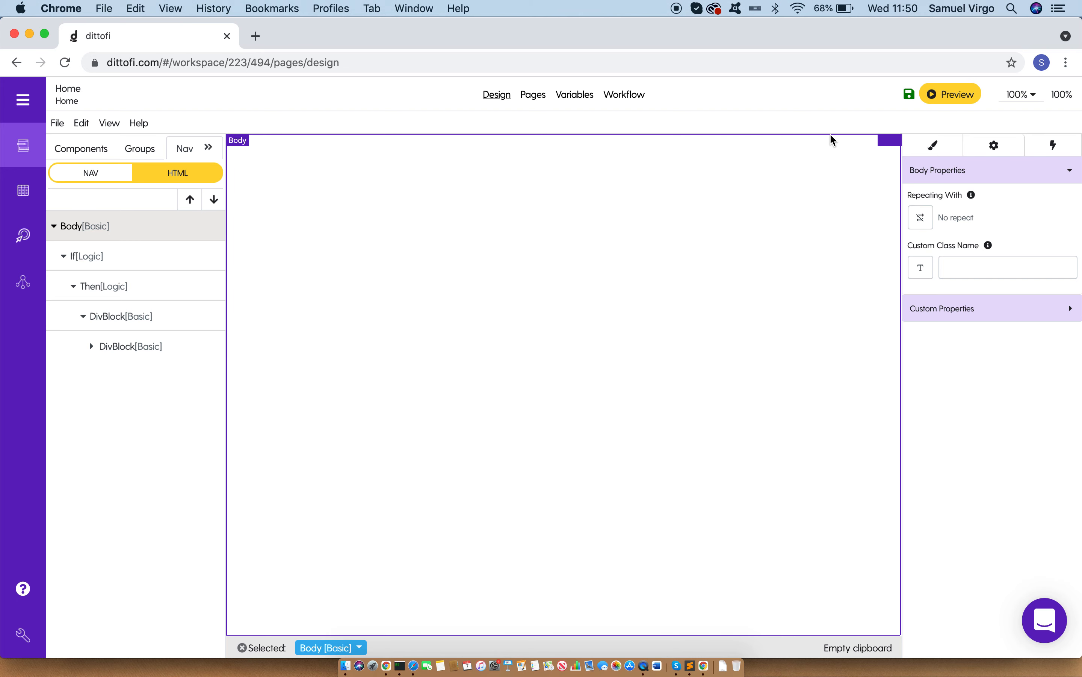
{"action": "left_click", "coordinate": [953, 147]}
{"action": "left_click", "coordinate": [979, 223]}
{"action": "left_click", "coordinate": [982, 280]}
{"action": "left_click", "coordinate": [980, 302]}
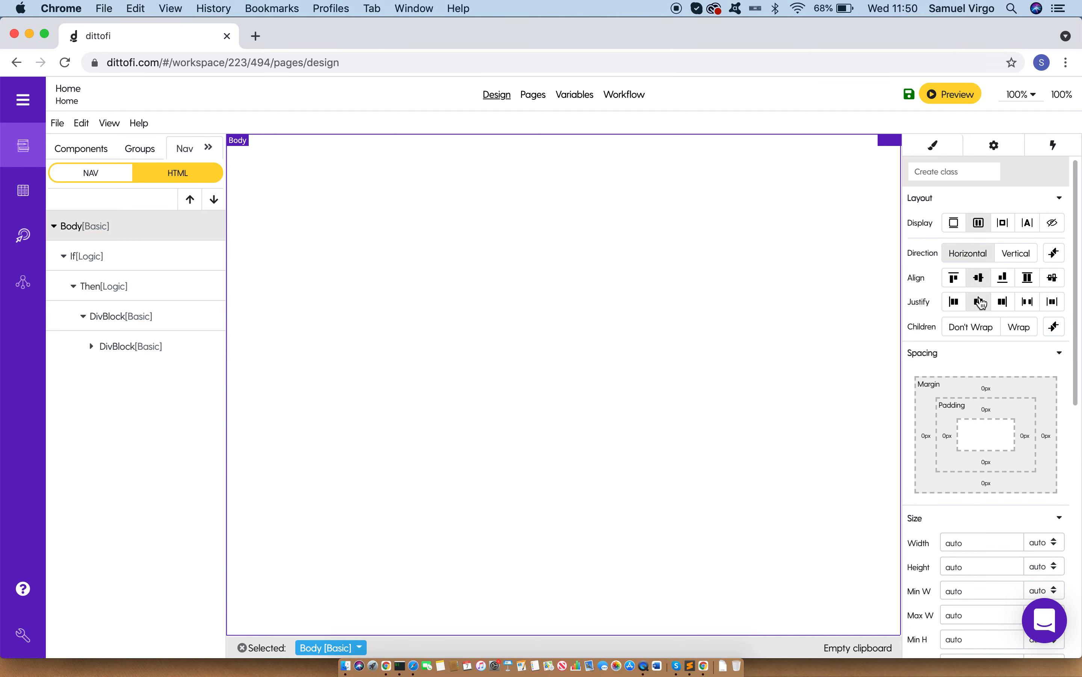
Step: Insert a Button component inside the Body
{"action": "left_click", "coordinate": [85, 150]}
{"action": "left_click", "coordinate": [120, 233]}
{"action": "type", "text": "button"}
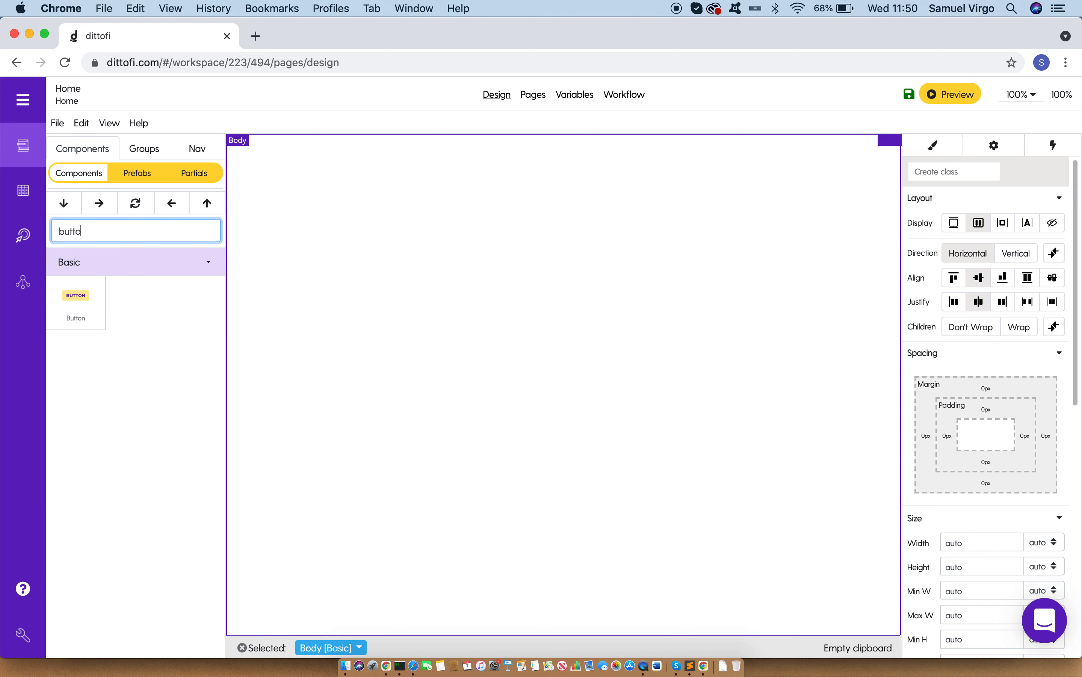
{"action": "left_click", "coordinate": [75, 312]}
{"action": "left_click", "coordinate": [99, 203]}
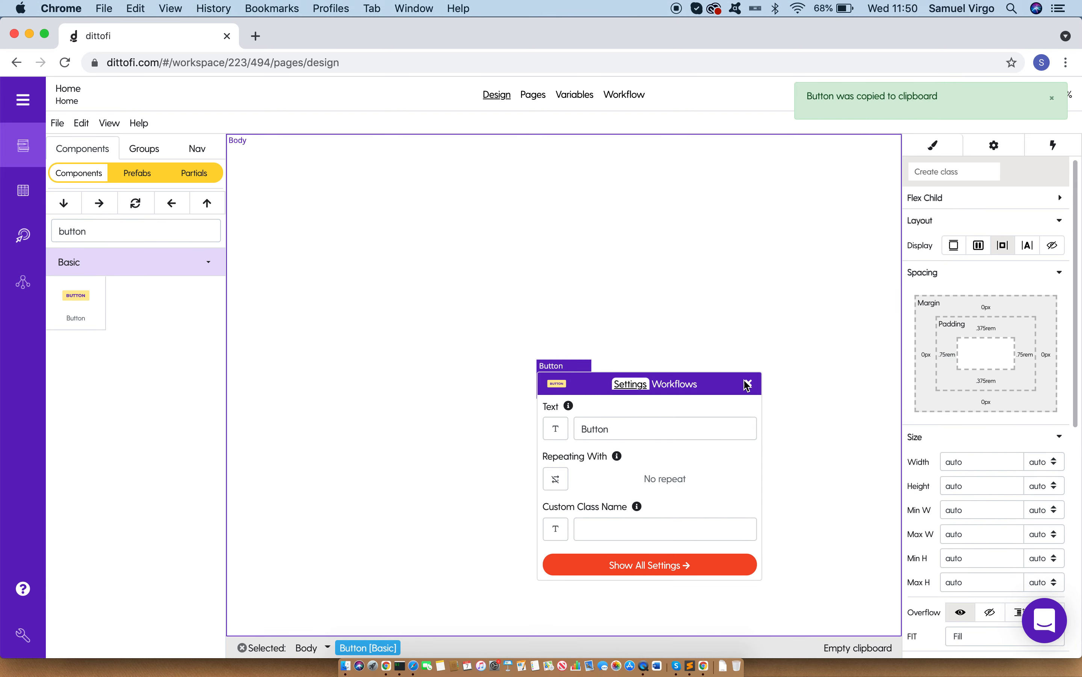
{"action": "left_click", "coordinate": [749, 382]}
Step: Change the button's text to "Show Modal"
{"action": "double_click", "coordinate": [565, 386]}
{"action": "type", "text": "Show Modal;"}
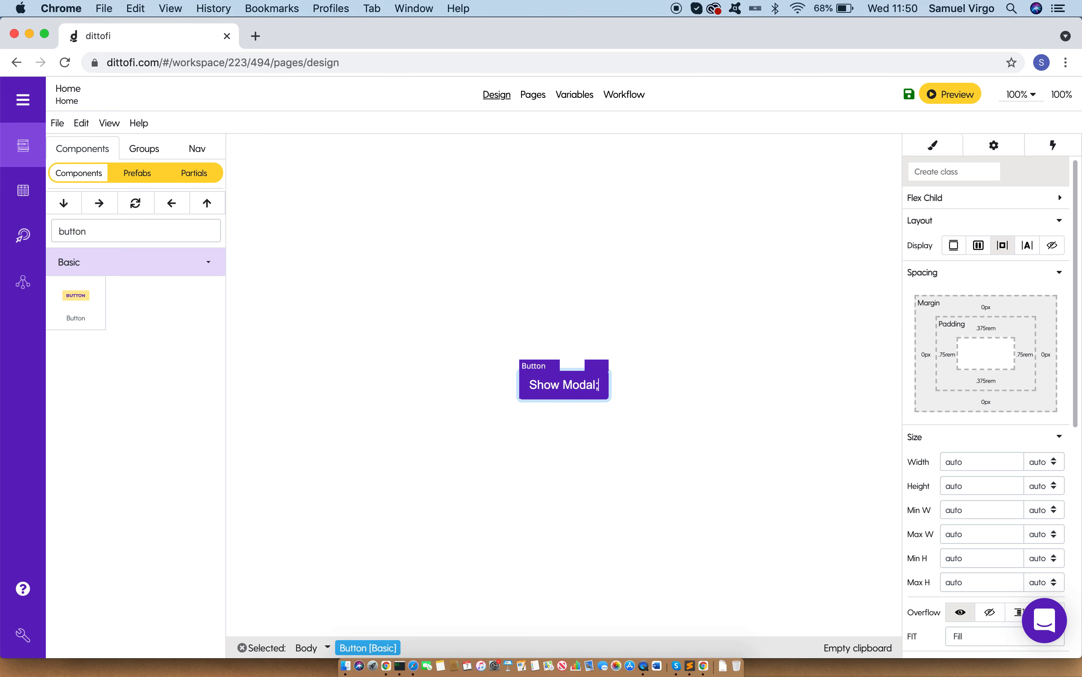
{"action": "key", "text": "BackSpace"}
{"action": "left_click", "coordinate": [795, 334]}
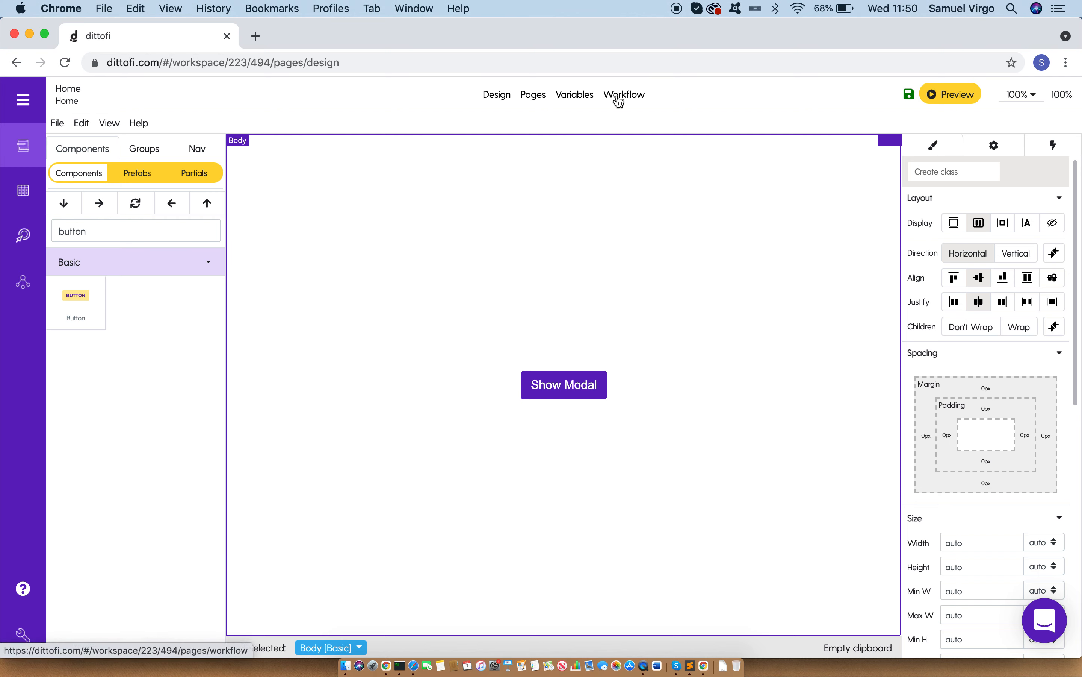
{"action": "left_click", "coordinate": [196, 152]}
{"action": "left_click", "coordinate": [53, 226]}
{"action": "left_click", "coordinate": [87, 290]}
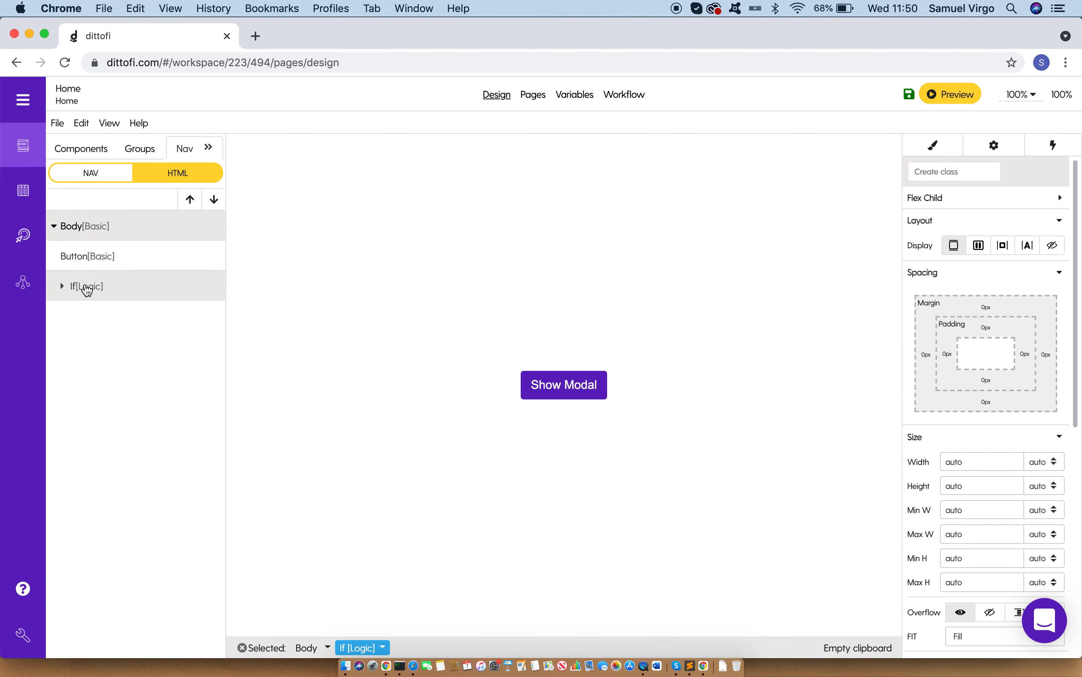
{"action": "left_click", "coordinate": [63, 286]}
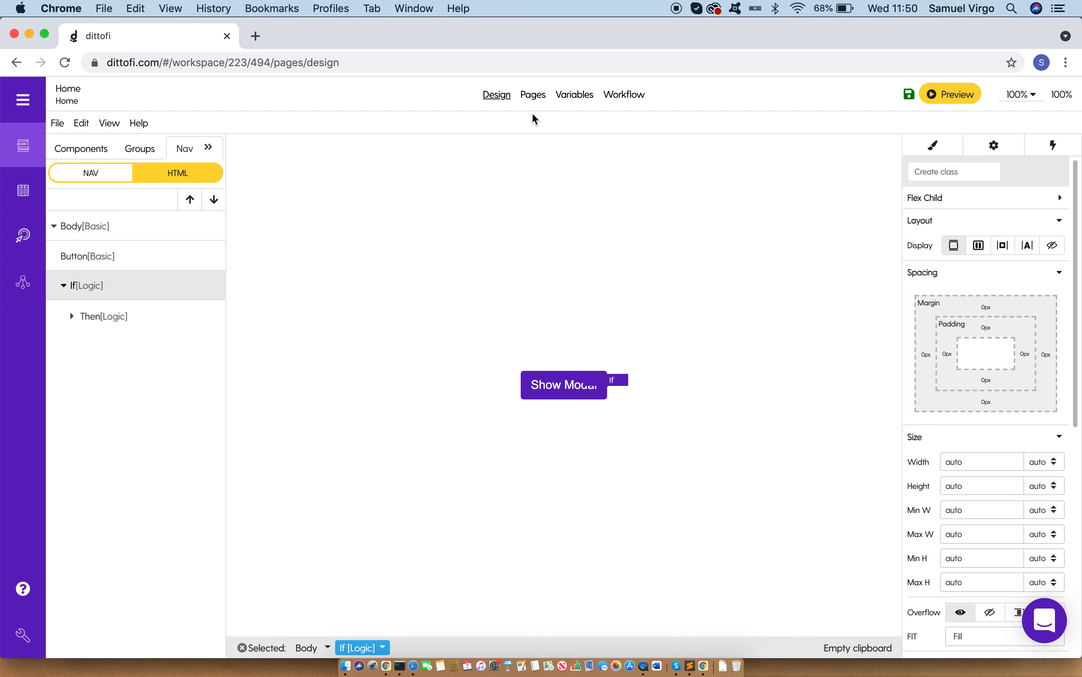
Step: Add an app variable named ShowModal of kind Checkbox, leaving its initial value unticked
{"action": "left_click", "coordinate": [581, 99]}
{"action": "left_click", "coordinate": [841, 321]}
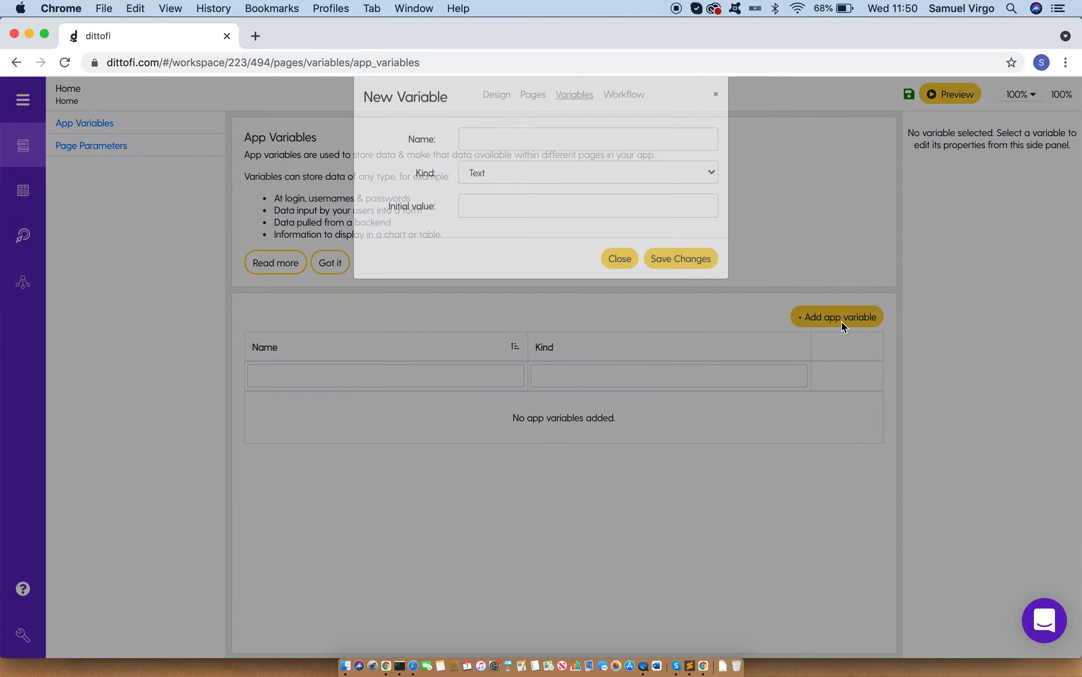
{"action": "left_click", "coordinate": [542, 153]}
{"action": "type", "text": "ShowModal"}
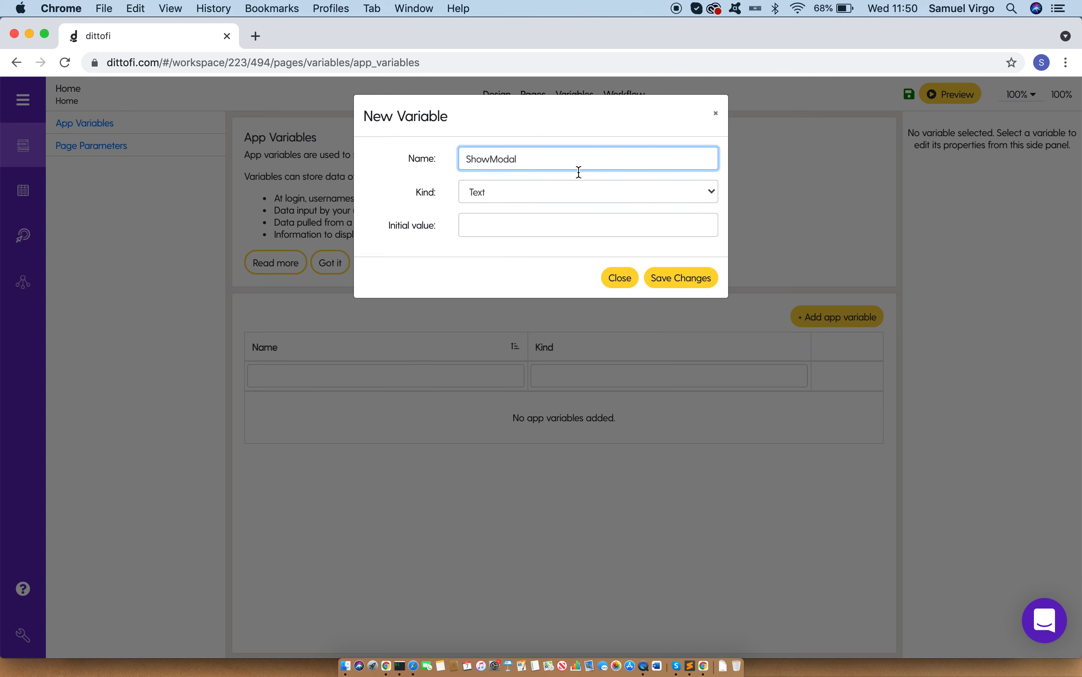
{"action": "left_click", "coordinate": [577, 192]}
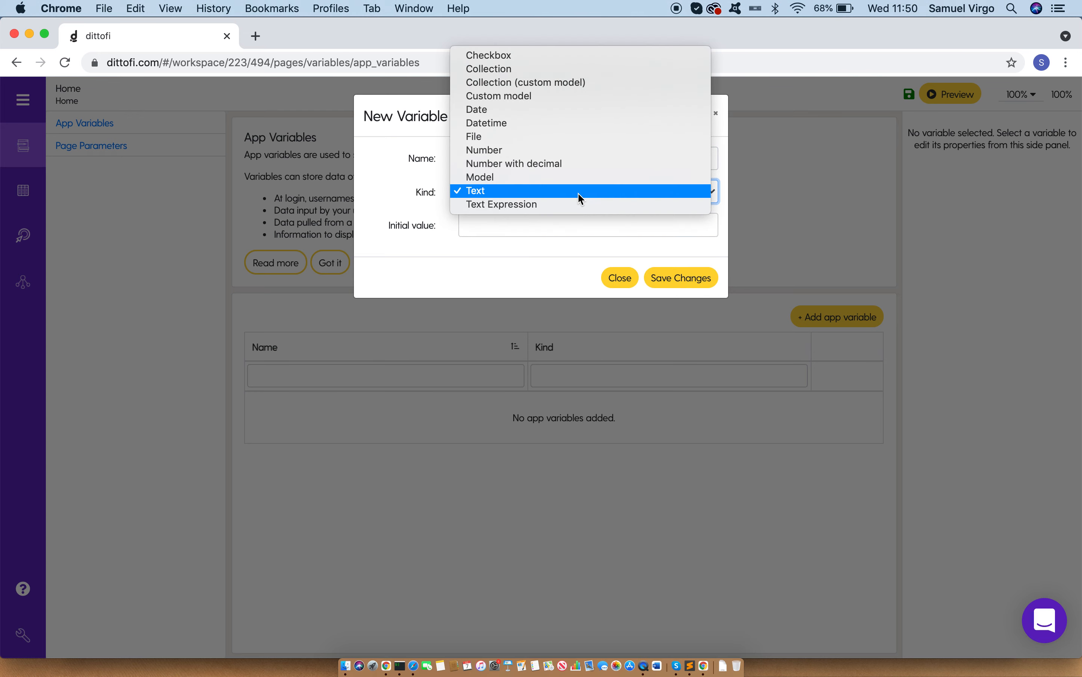
{"action": "left_click", "coordinate": [564, 58]}
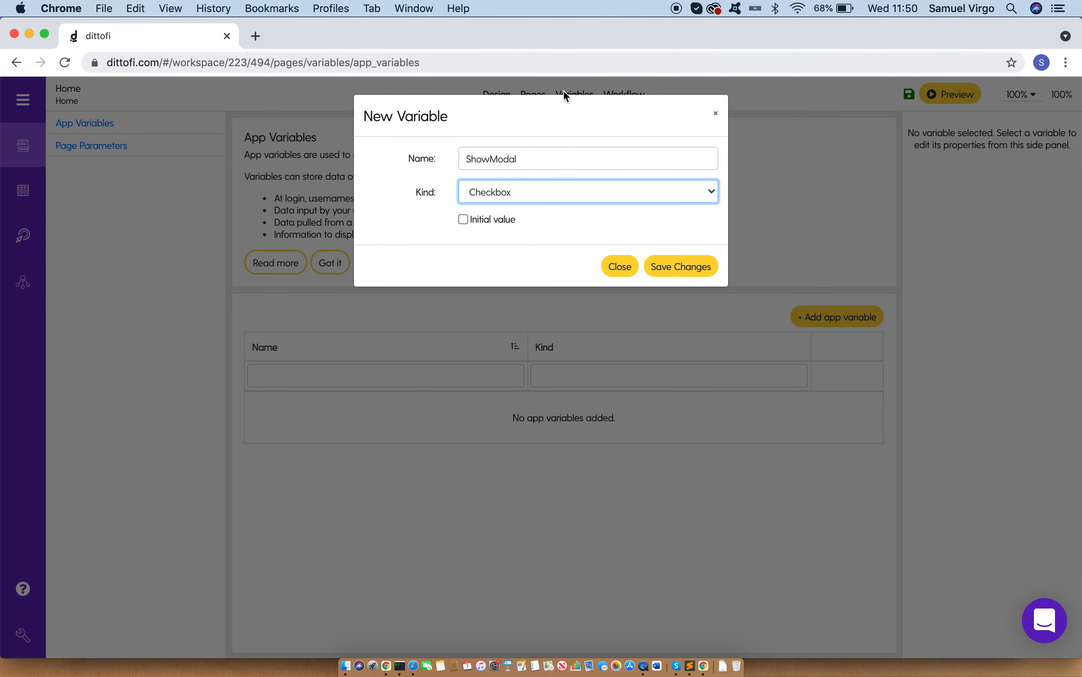
{"action": "left_click", "coordinate": [699, 269]}
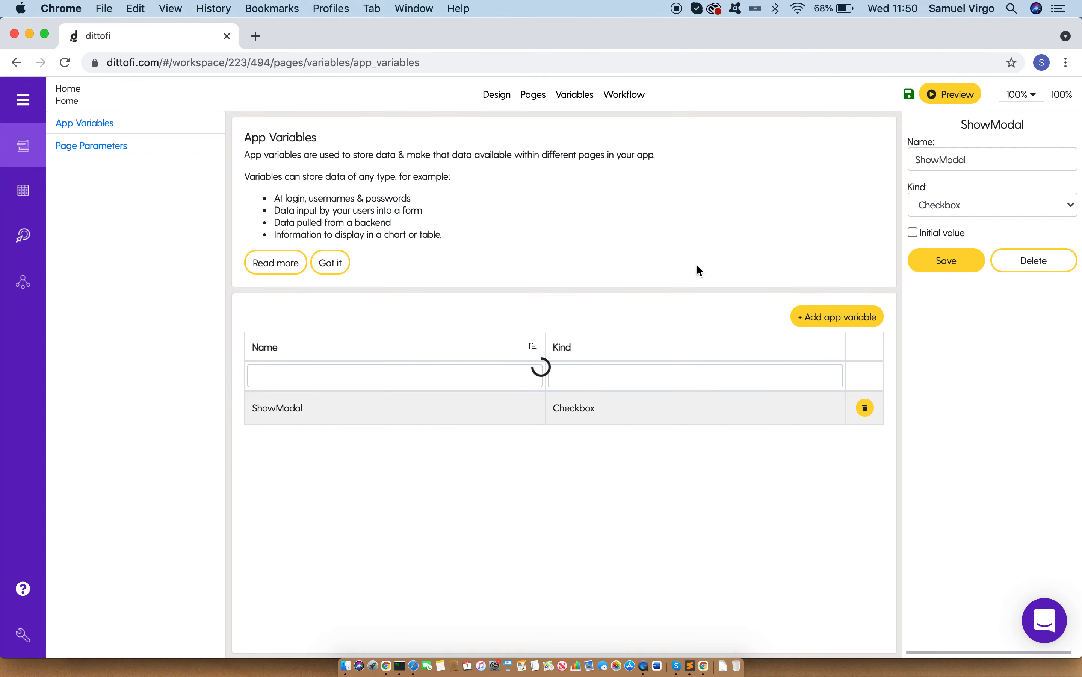
Step: Bind the If component's condition to the ShowModal variable
{"action": "left_click", "coordinate": [500, 95]}
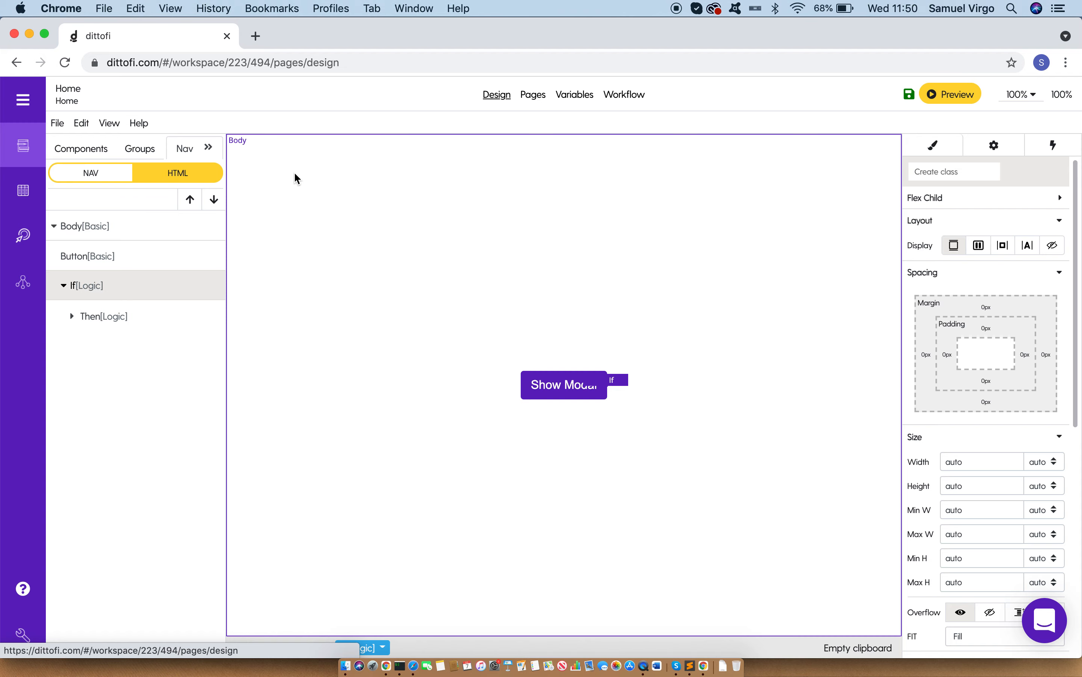
{"action": "left_click", "coordinate": [1011, 145]}
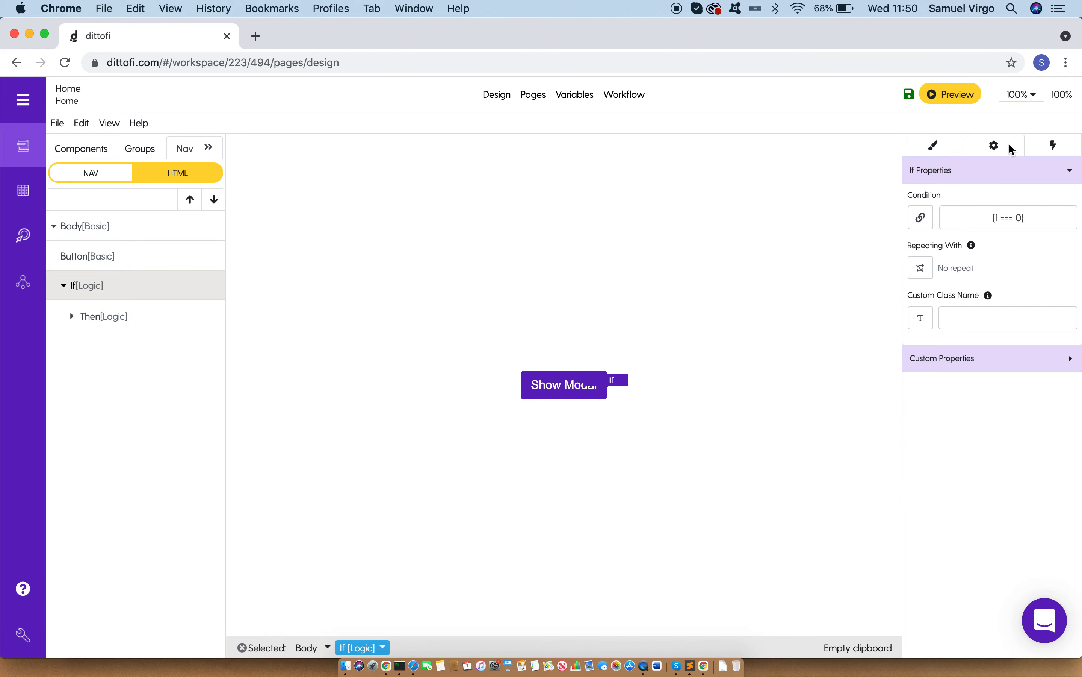
{"action": "left_click", "coordinate": [967, 211]}
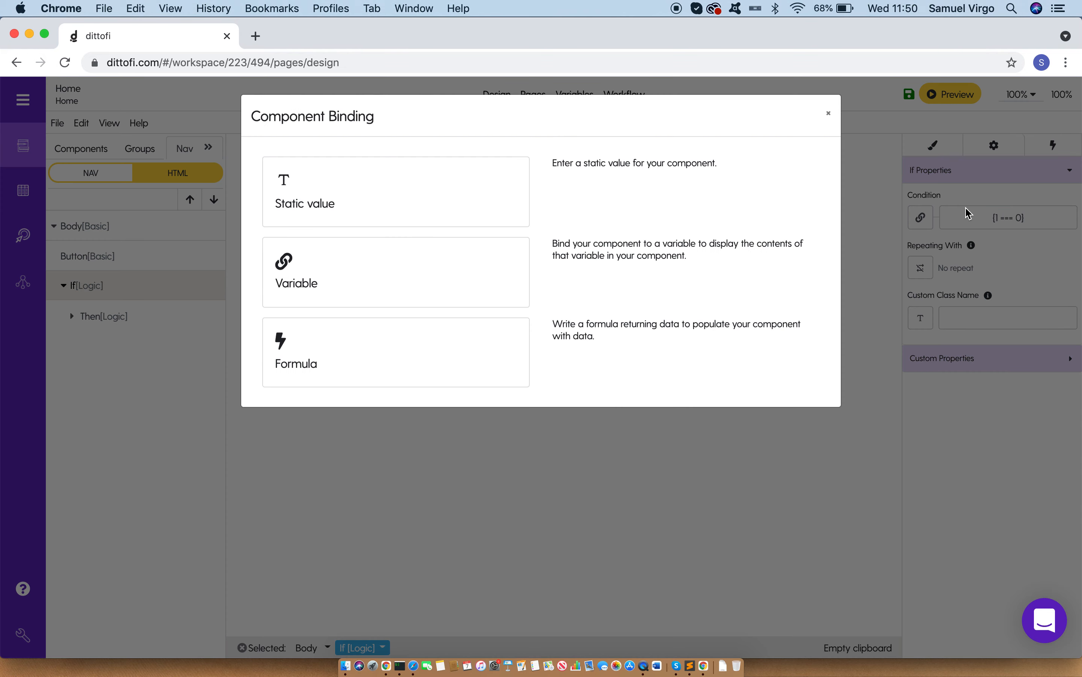
{"action": "left_click", "coordinate": [421, 306]}
{"action": "left_click", "coordinate": [381, 195]}
{"action": "left_click", "coordinate": [353, 228]}
{"action": "left_click", "coordinate": [818, 347]}
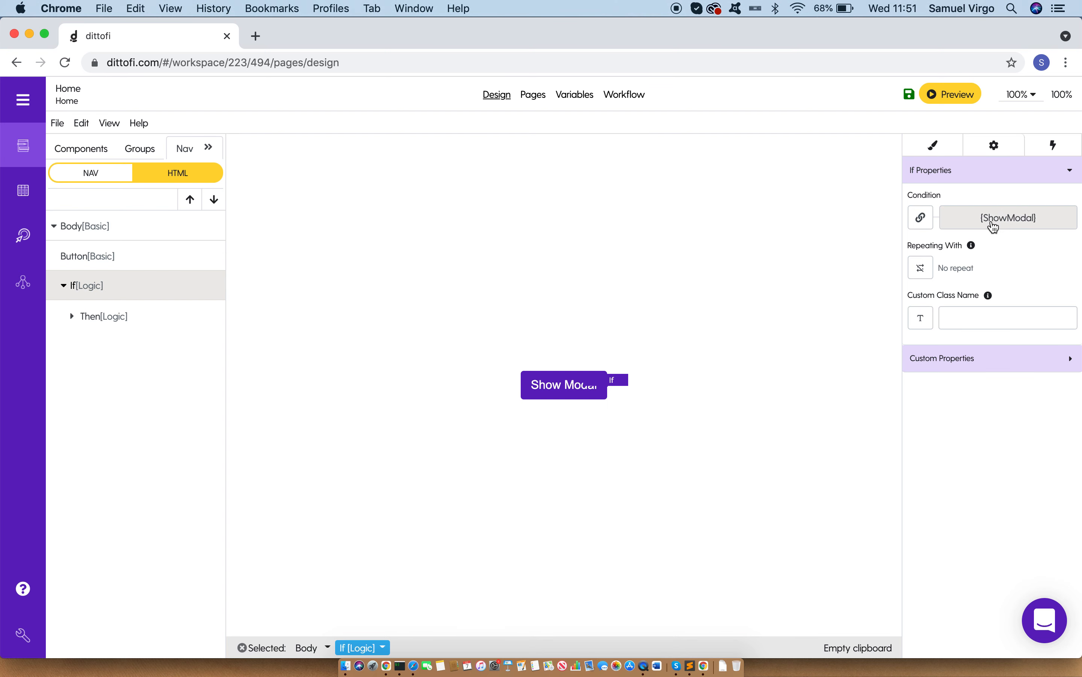
{"action": "left_click", "coordinate": [140, 315]}
{"action": "left_click", "coordinate": [135, 281]}
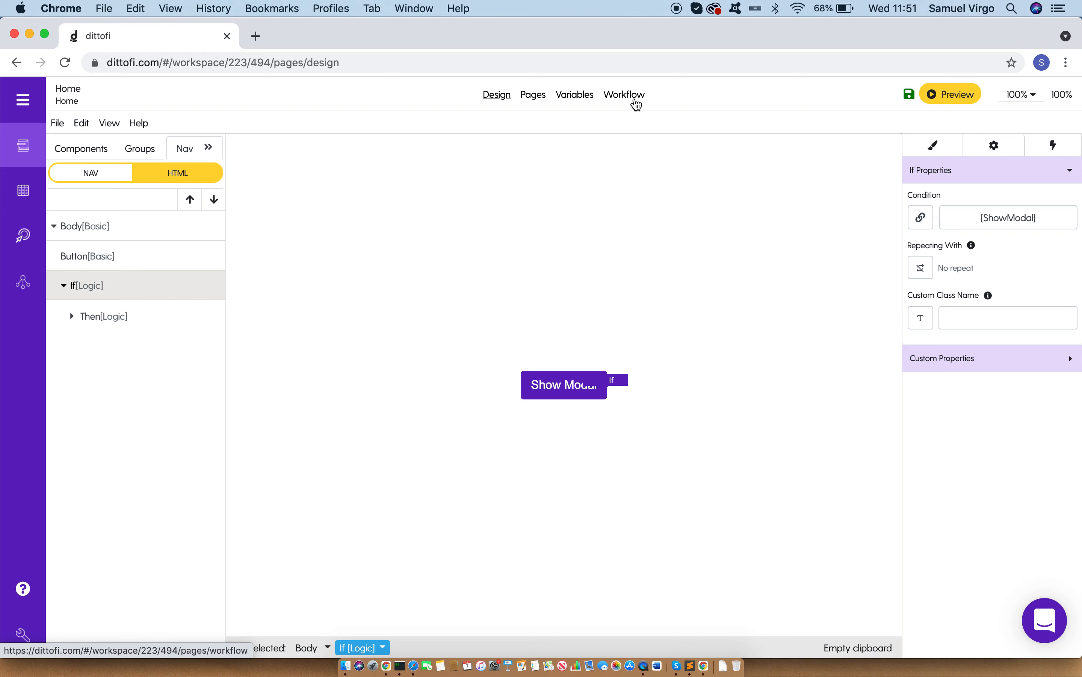
Step: Create and save a new workflow action named "Show Modal"
{"action": "left_click", "coordinate": [573, 95]}
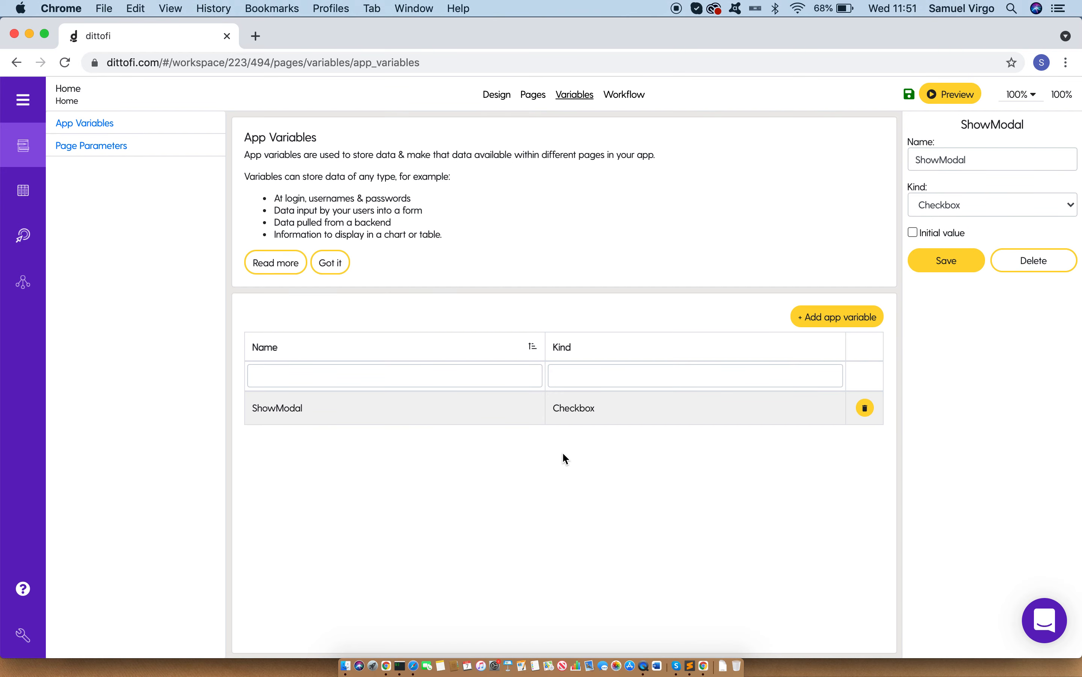
{"action": "left_click", "coordinate": [626, 96]}
{"action": "left_click", "coordinate": [1022, 138]}
{"action": "left_click", "coordinate": [998, 164]}
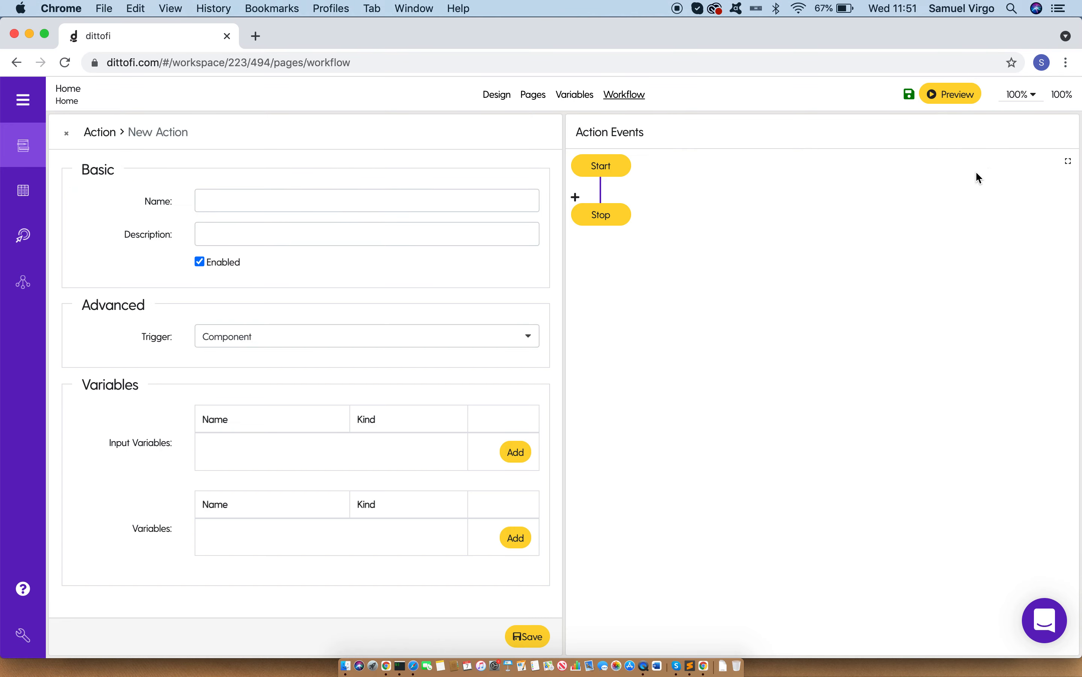
{"action": "left_click", "coordinate": [256, 210]}
{"action": "type", "text": "Show Modal"}
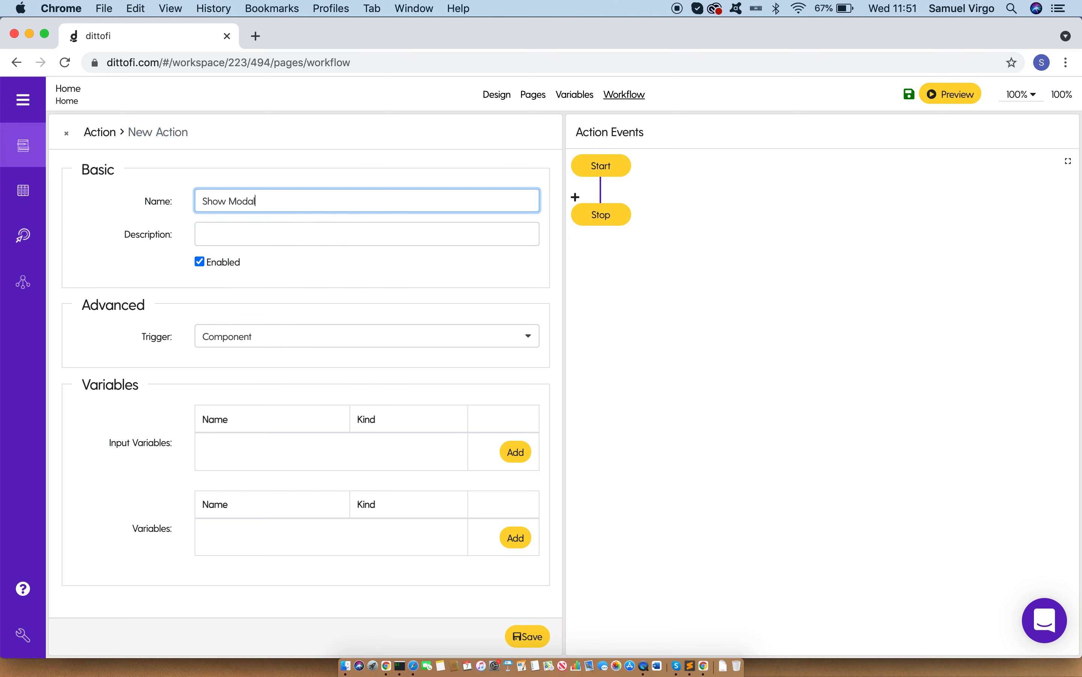
{"action": "left_click", "coordinate": [533, 636]}
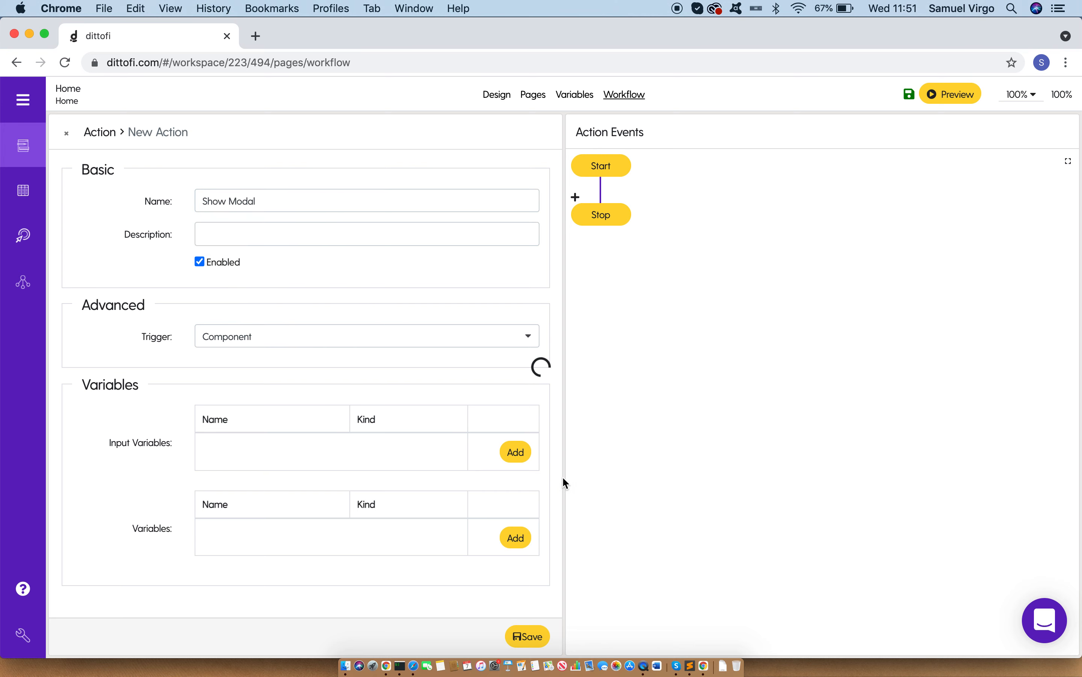
Step: Add an event of kind Set field to the Show Modal action
{"action": "left_click", "coordinate": [575, 197]}
{"action": "left_click", "coordinate": [407, 197]}
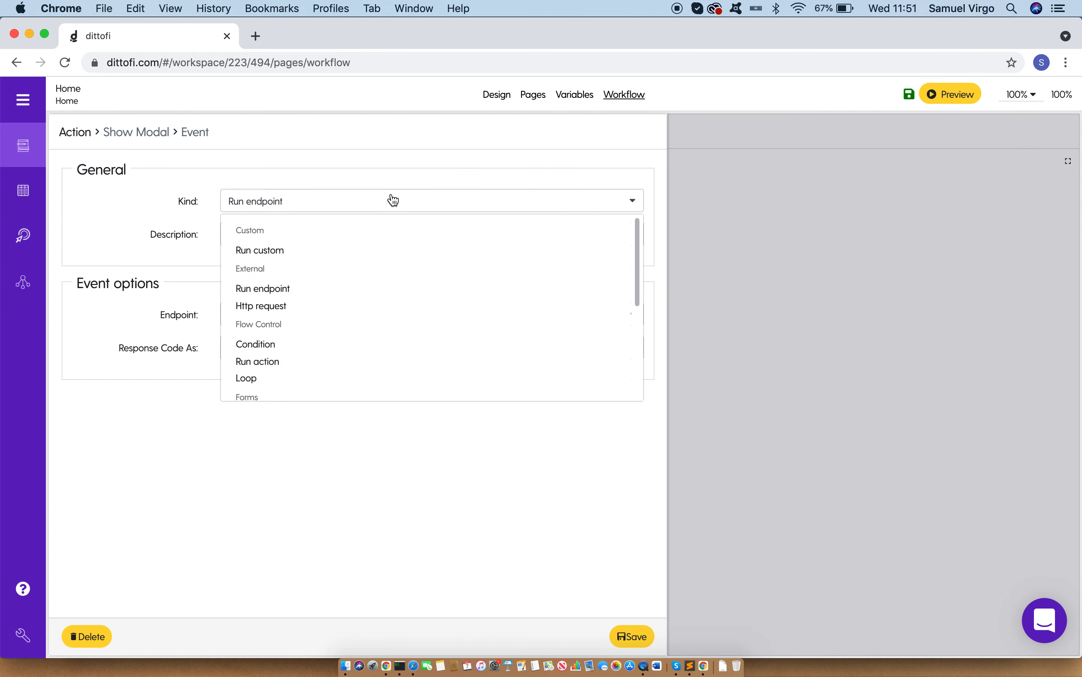
{"action": "scroll", "coordinate": [319, 295], "scroll_direction": "down", "scroll_amount": 5}
{"action": "left_click", "coordinate": [303, 371]}
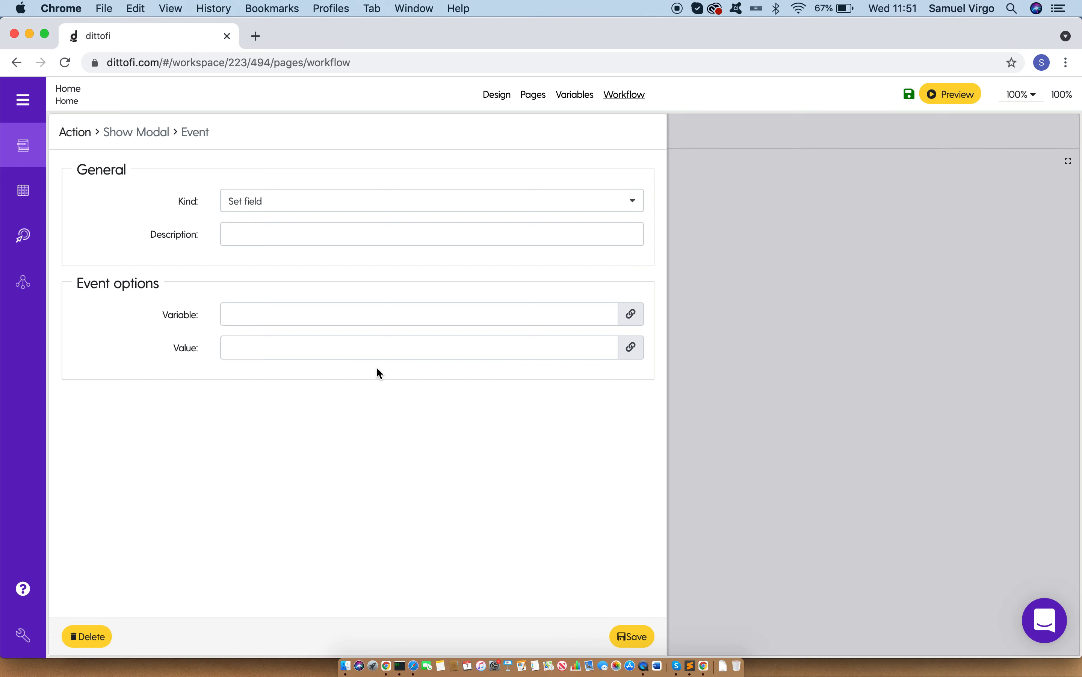
Step: Add an app variable named TrueCheckbox of kind Checkbox with its initial value ticked
{"action": "left_click", "coordinate": [583, 101]}
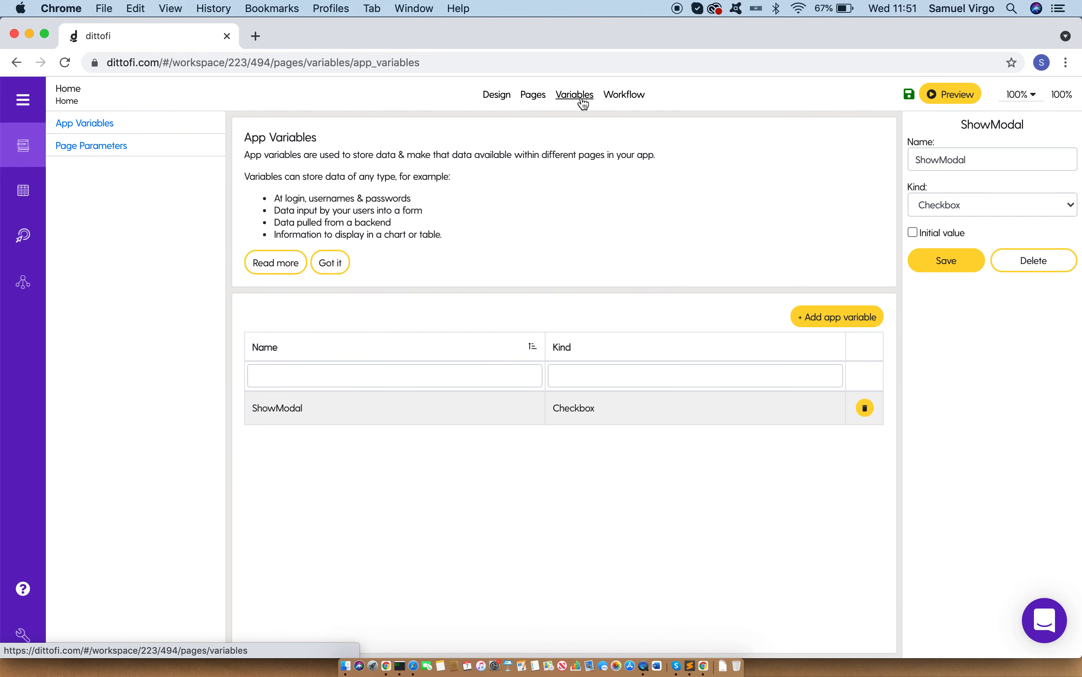
{"action": "left_click", "coordinate": [836, 319]}
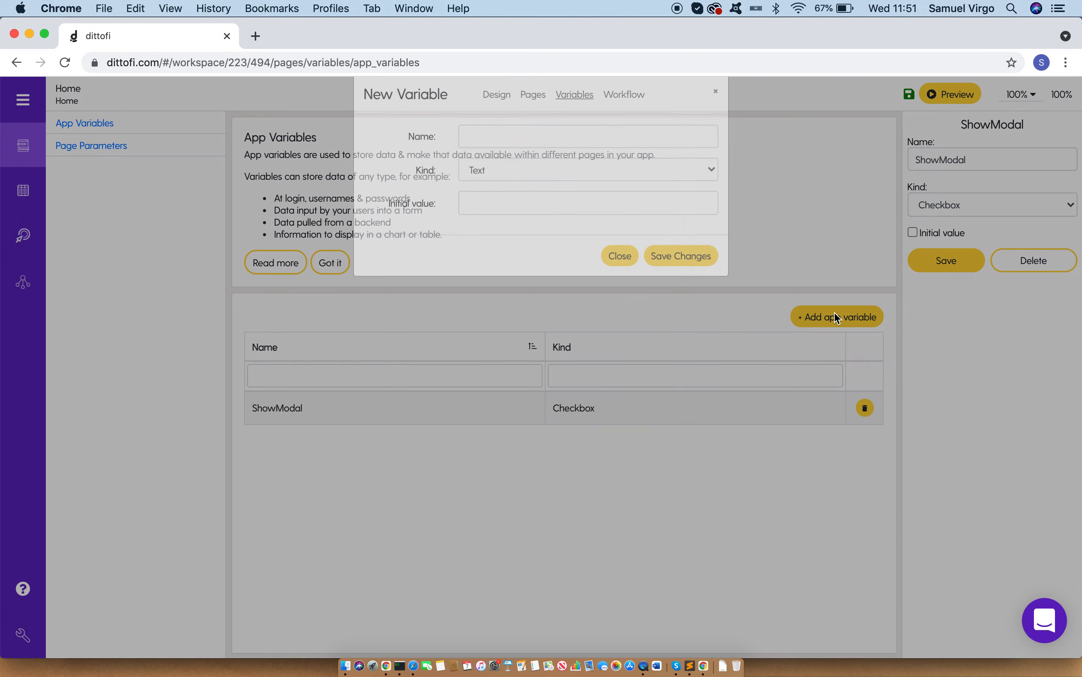
{"action": "left_click", "coordinate": [583, 189]}
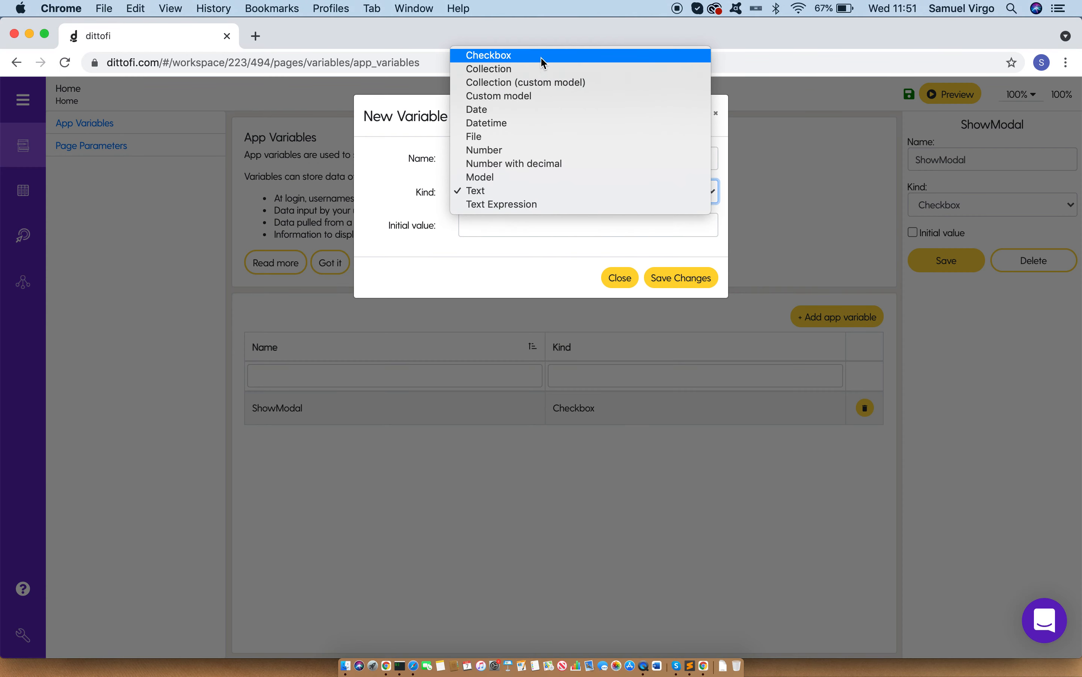
{"action": "left_click", "coordinate": [541, 56]}
{"action": "left_click", "coordinate": [489, 159]}
{"action": "type", "text": "Tru"}
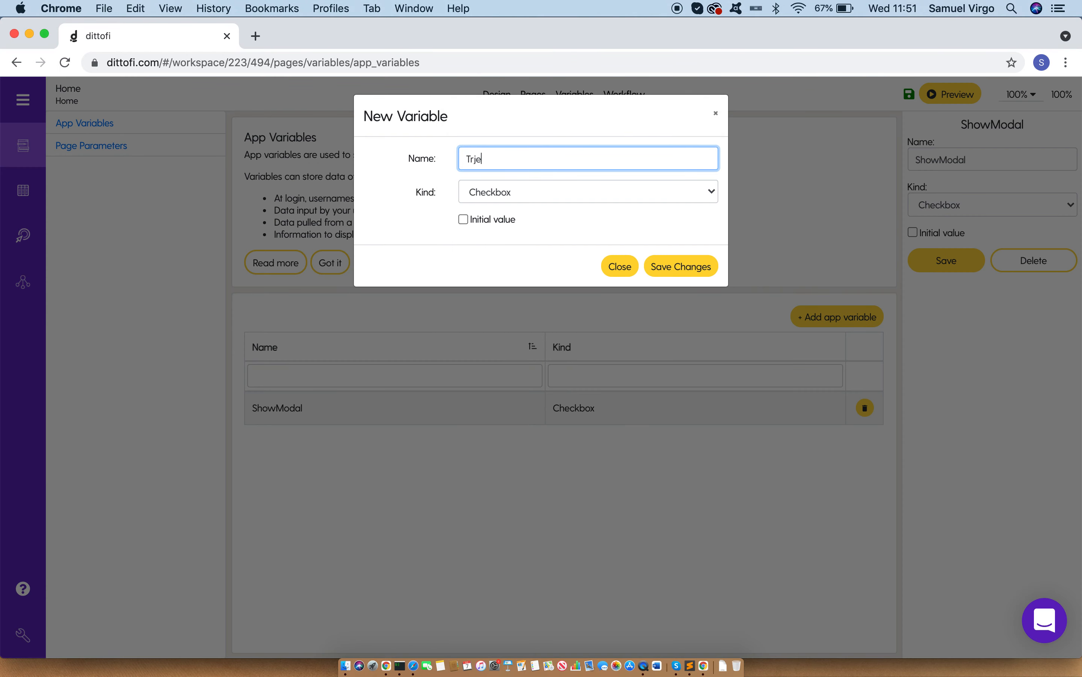
{"action": "type", "text": "eCh"}
{"action": "left_click", "coordinate": [488, 190]}
{"action": "left_click", "coordinate": [495, 220]}
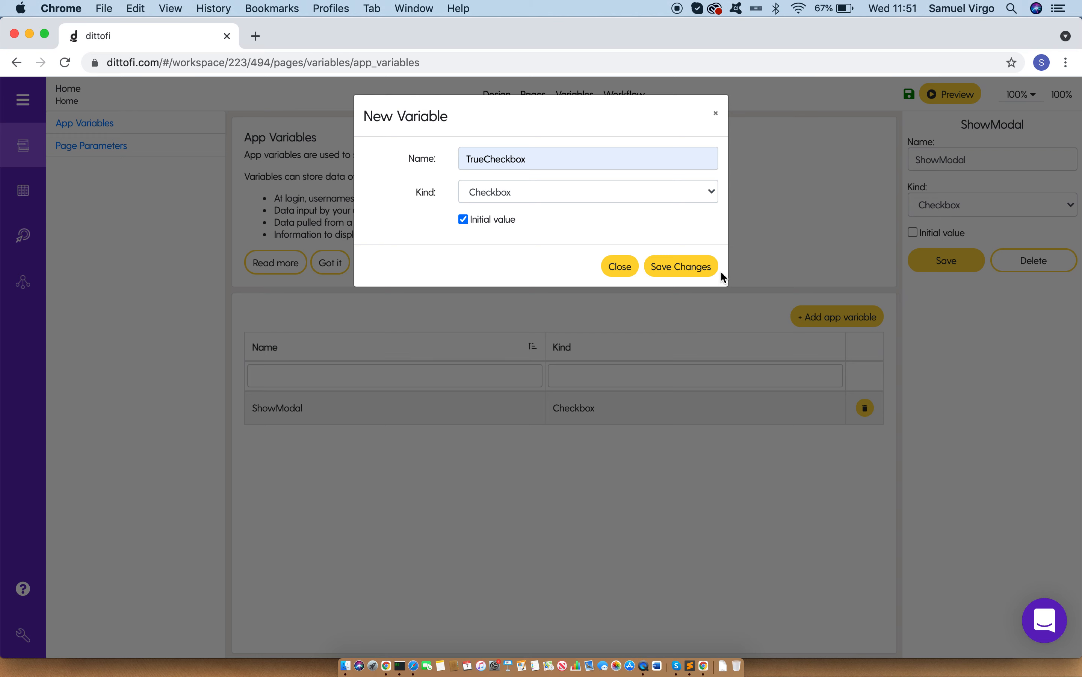
{"action": "left_click", "coordinate": [706, 267]}
Step: Add an app variable named FalseCheckbox of kind Checkbox with its initial value unticked
{"action": "left_click", "coordinate": [833, 316]}
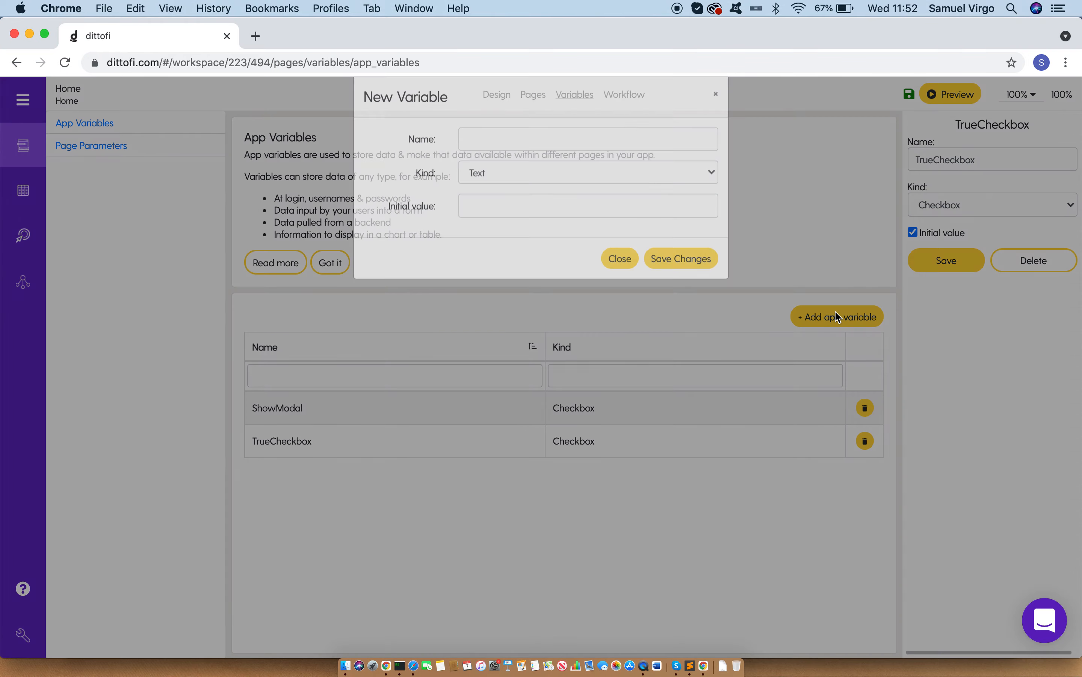
{"action": "left_click", "coordinate": [498, 193]}
{"action": "left_click", "coordinate": [515, 56]}
{"action": "left_click", "coordinate": [494, 151]}
{"action": "type", "text": "FalseCheckbox"}
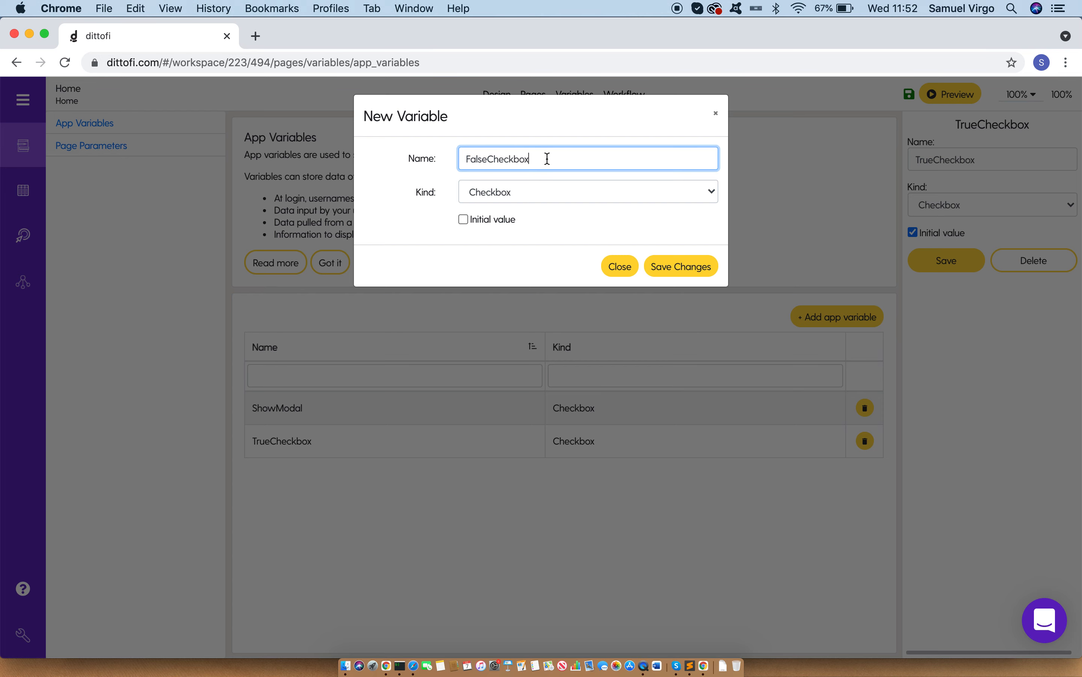
{"action": "left_click", "coordinate": [679, 268]}
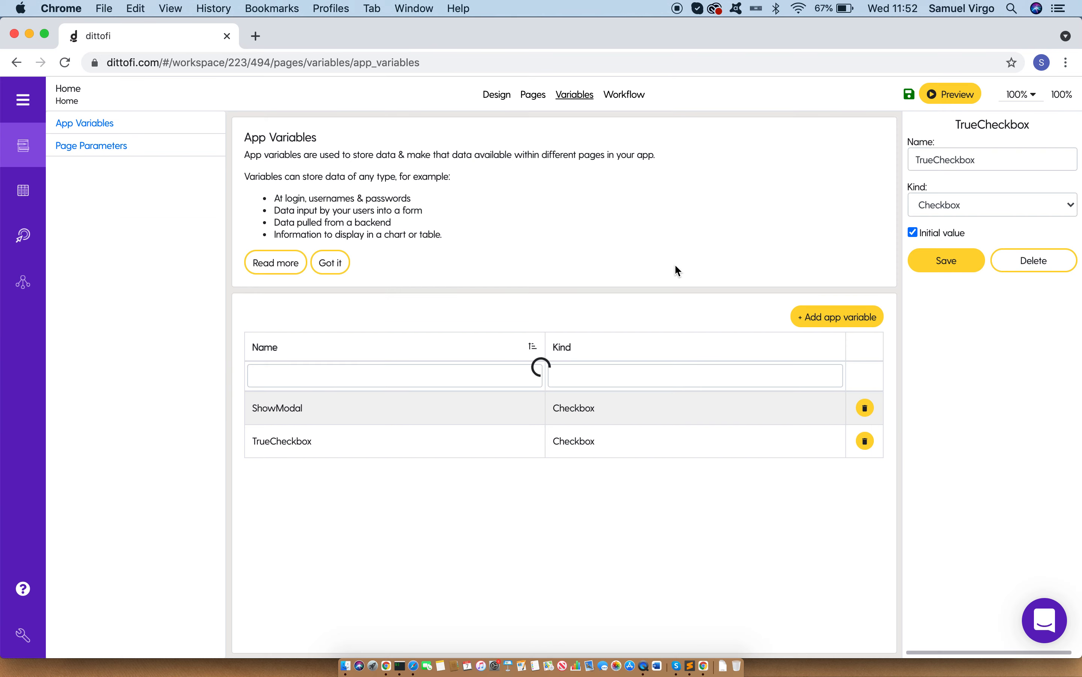
Step: Choose the global ShowModal variable as the target of the Show Modal action's Set field event
{"action": "left_click", "coordinate": [631, 101]}
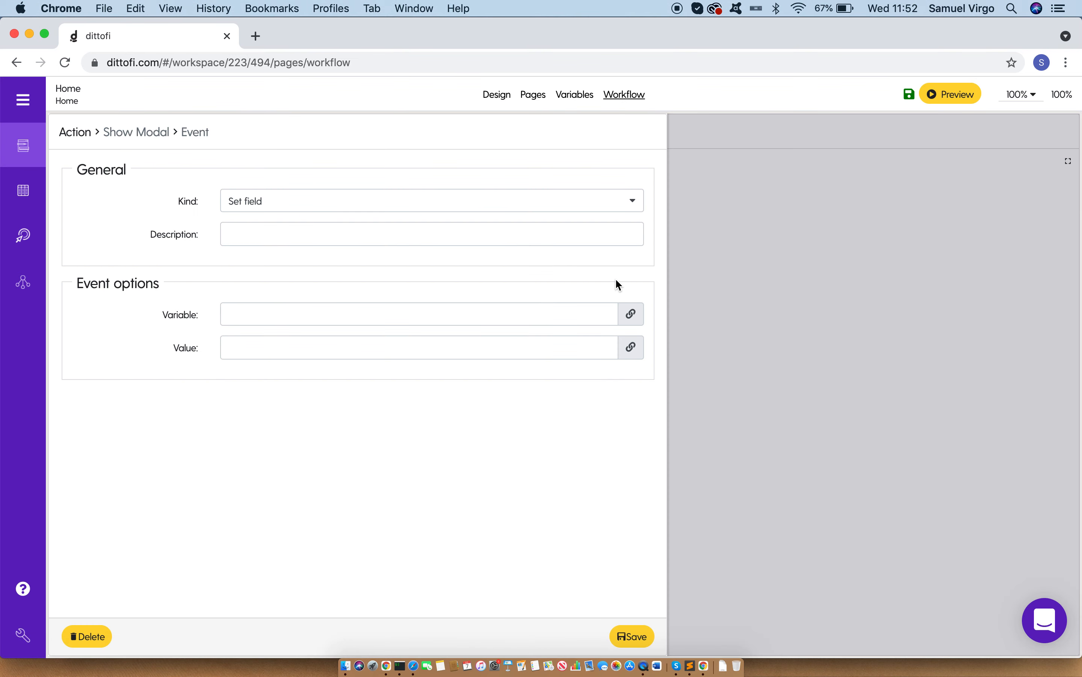
{"action": "left_click", "coordinate": [637, 319]}
{"action": "left_click", "coordinate": [336, 203]}
{"action": "left_click", "coordinate": [352, 278]}
{"action": "left_click", "coordinate": [819, 360]}
Step: Set the event's value to the TrueCheckbox variable, save the event and return to the Show Modal action
{"action": "left_click", "coordinate": [630, 348]}
{"action": "left_click", "coordinate": [358, 190]}
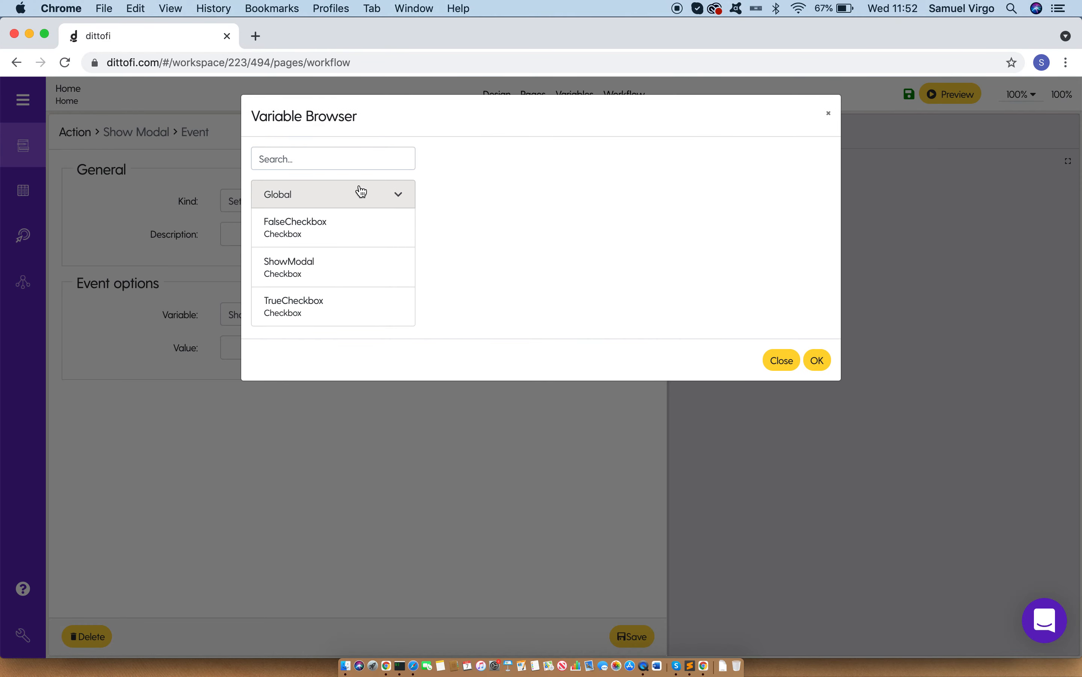
{"action": "left_click", "coordinate": [346, 312]}
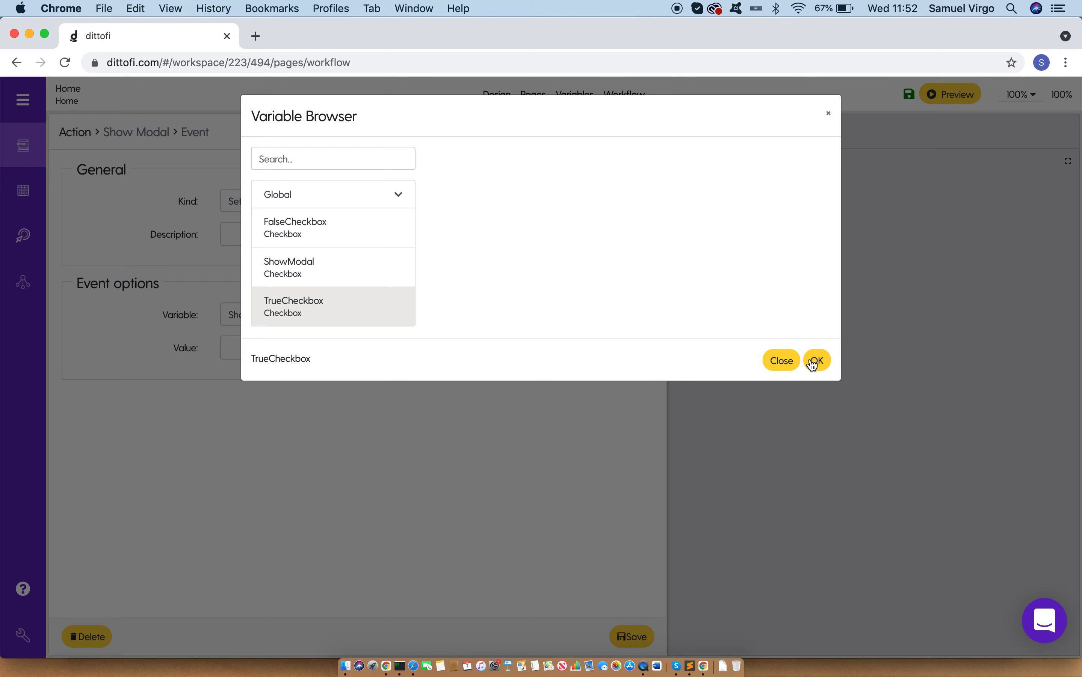
{"action": "left_click", "coordinate": [817, 361]}
{"action": "left_click", "coordinate": [631, 645]}
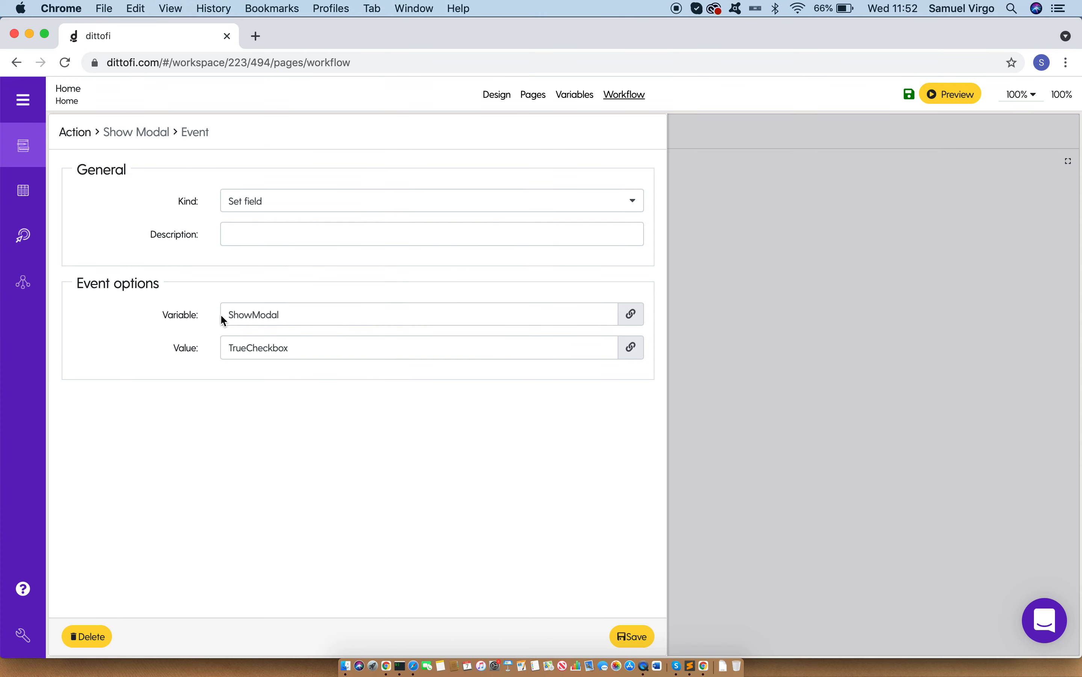
{"action": "double_click", "coordinate": [294, 314]}
{"action": "left_click_drag", "start_coordinate": [230, 347], "coordinate": [324, 354]}
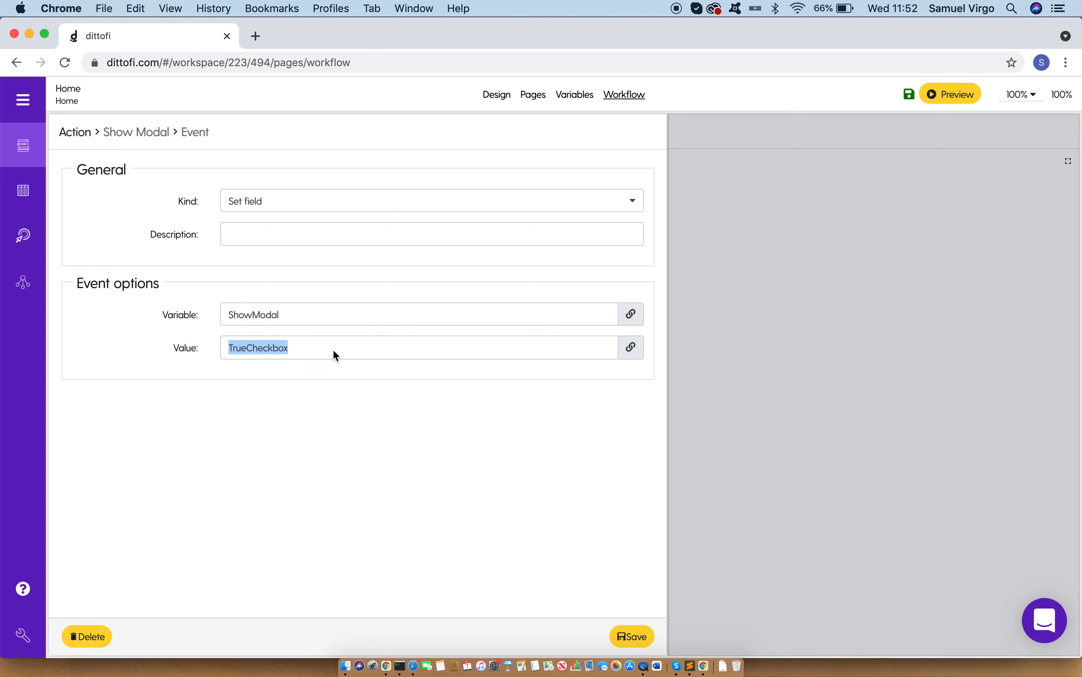
{"action": "left_click", "coordinate": [863, 308]}
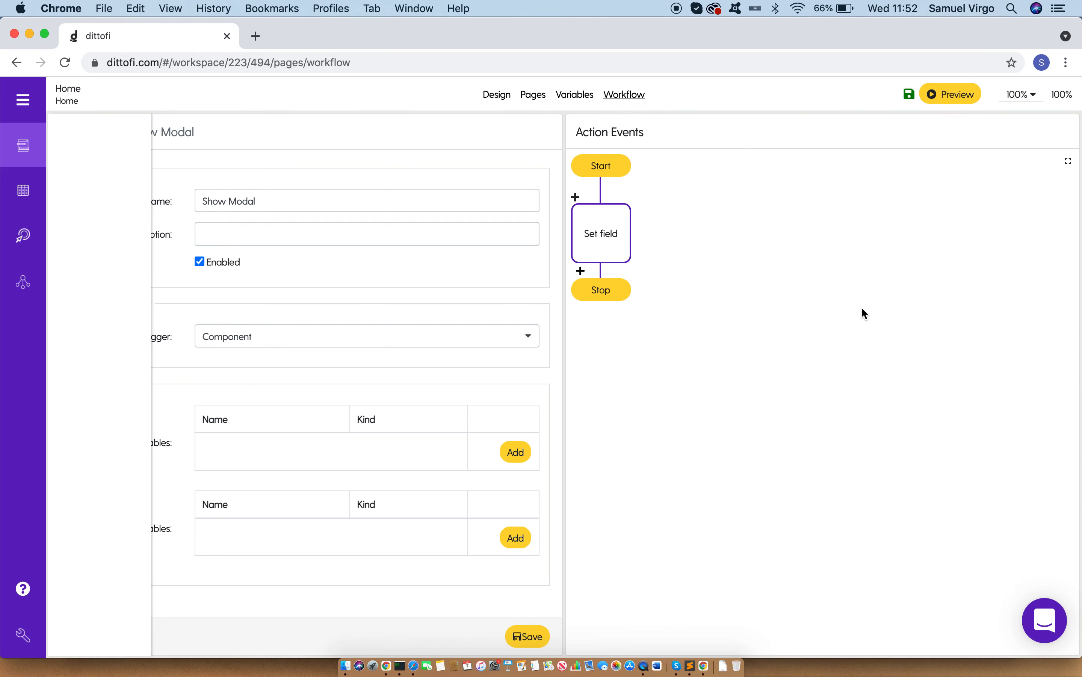
Step: Create and save another workflow action named "Hide Modal"
{"action": "left_click", "coordinate": [67, 134]}
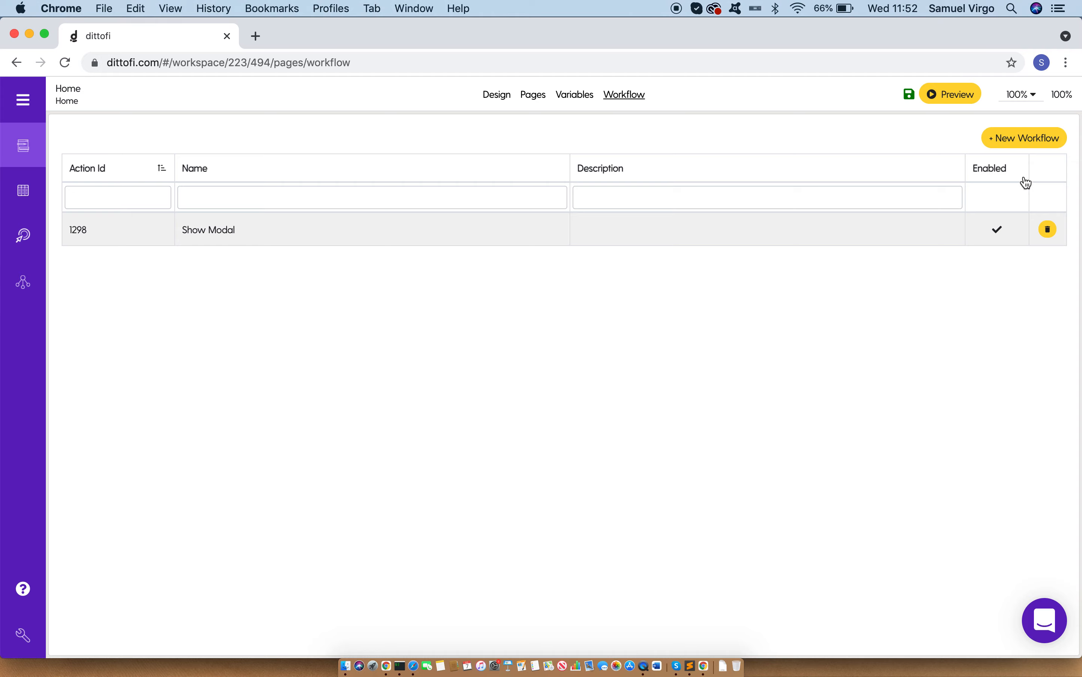
{"action": "left_click", "coordinate": [1055, 150]}
{"action": "left_click", "coordinate": [962, 164]}
{"action": "left_click", "coordinate": [428, 204]}
{"action": "type", "text": "Hide"}
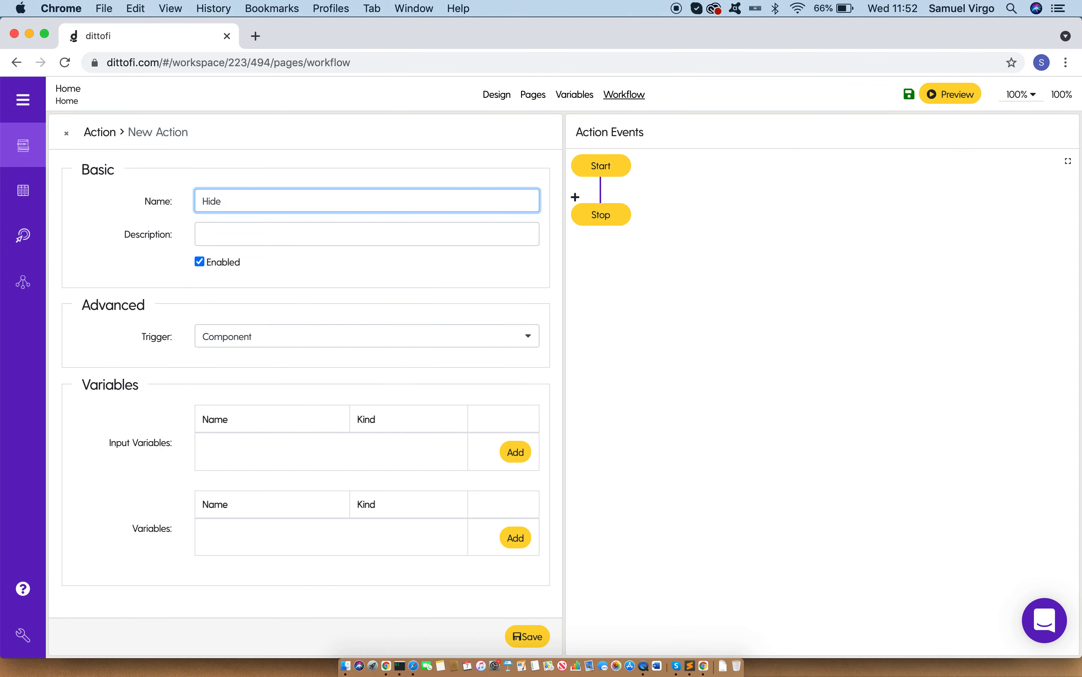
{"action": "type", "text": " Modal"}
{"action": "left_click", "coordinate": [544, 636]}
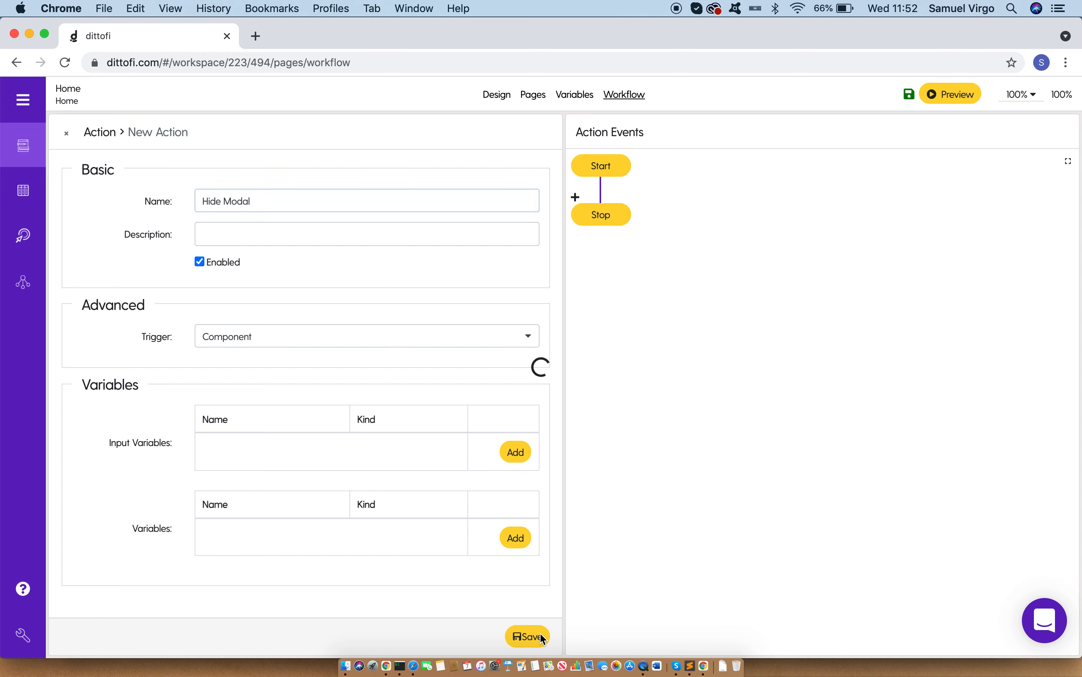
Step: Add a Set field event to the Hide Modal action and choose the global ShowModal variable as its target
{"action": "left_click", "coordinate": [577, 196]}
{"action": "left_click", "coordinate": [358, 202]}
{"action": "scroll", "coordinate": [313, 313], "scroll_direction": "down", "scroll_amount": 5}
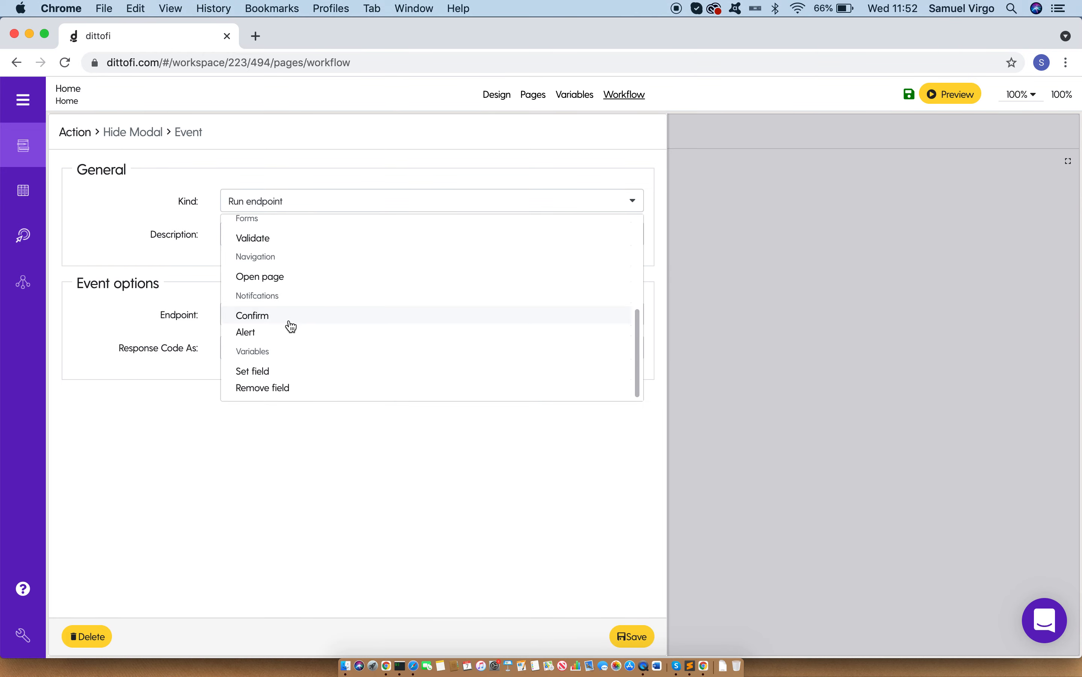
{"action": "left_click", "coordinate": [263, 369]}
{"action": "left_click", "coordinate": [631, 315]}
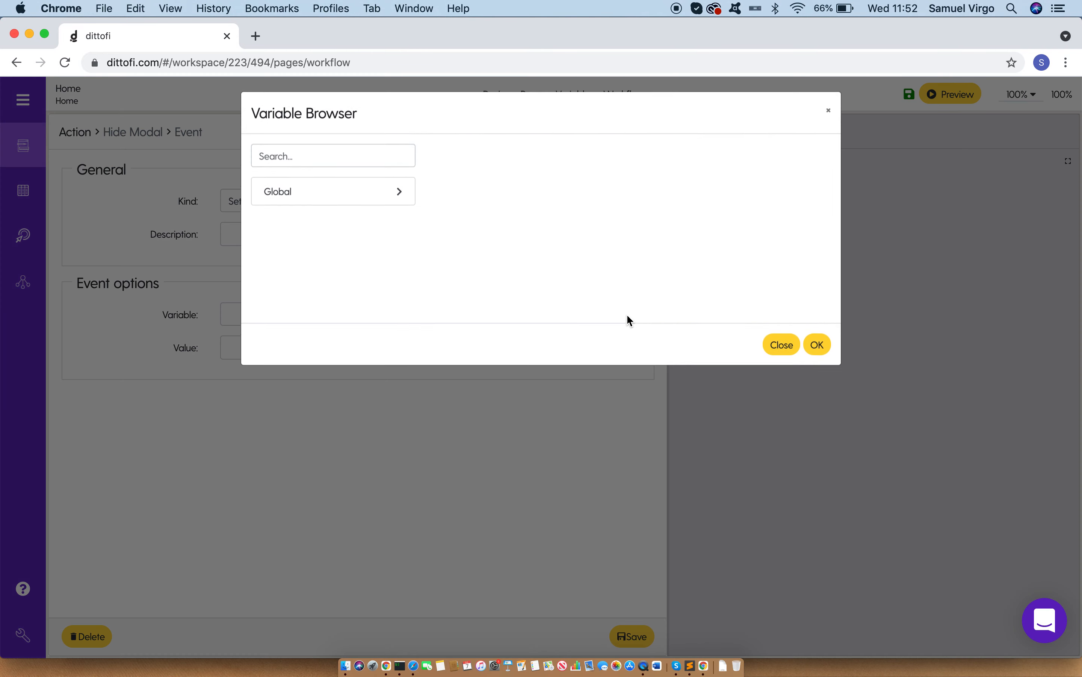
{"action": "left_click", "coordinate": [352, 196]}
{"action": "left_click", "coordinate": [347, 265]}
{"action": "left_click", "coordinate": [819, 361]}
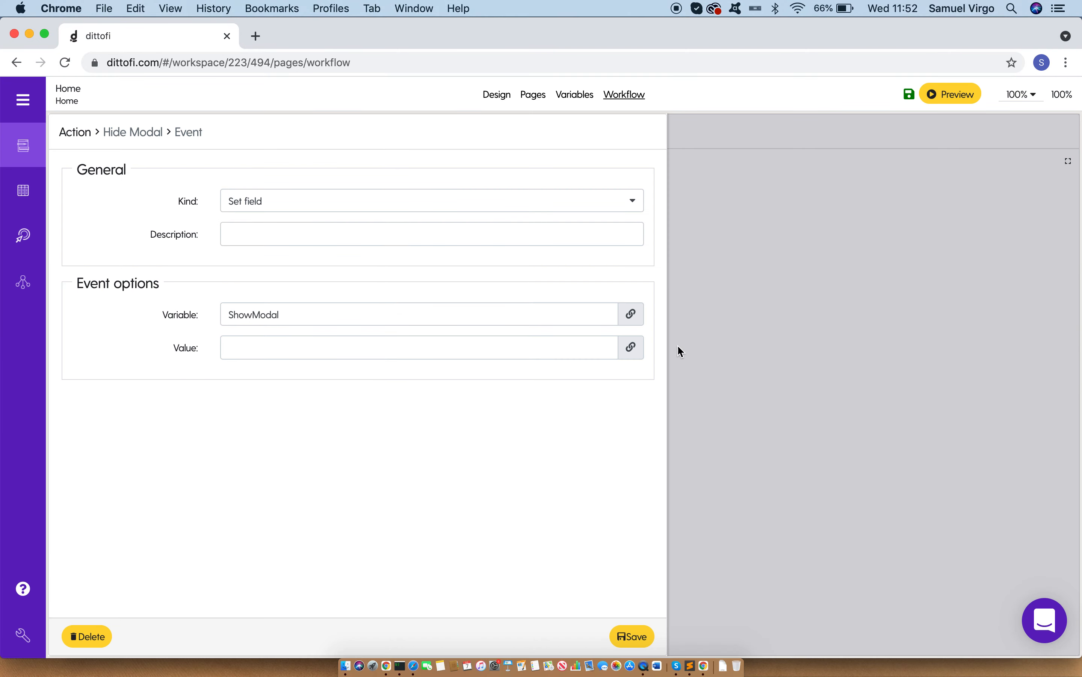
Step: Set the Hide Modal event's value to the FalseCheckbox variable, save the event and return to the action
{"action": "left_click", "coordinate": [632, 347]}
{"action": "left_click", "coordinate": [288, 204]}
{"action": "left_click", "coordinate": [312, 231]}
{"action": "left_click", "coordinate": [817, 360]}
{"action": "left_click", "coordinate": [638, 639]}
{"action": "left_click_drag", "start_coordinate": [230, 323], "coordinate": [289, 339]}
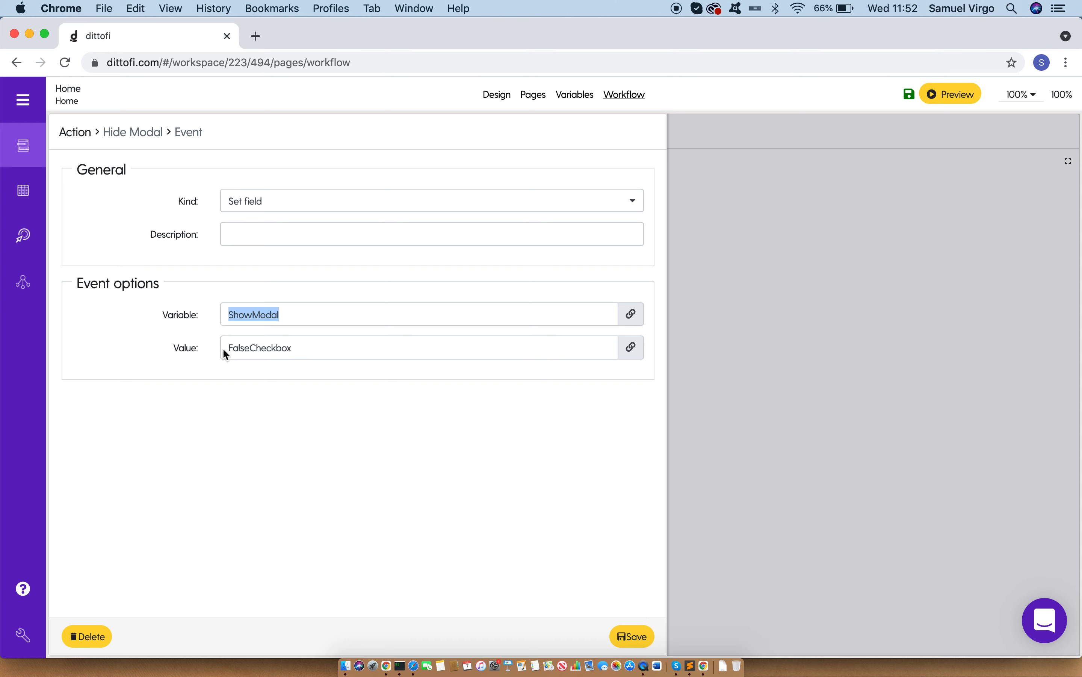
{"action": "left_click_drag", "start_coordinate": [222, 347], "coordinate": [374, 347]}
{"action": "left_click", "coordinate": [845, 306]}
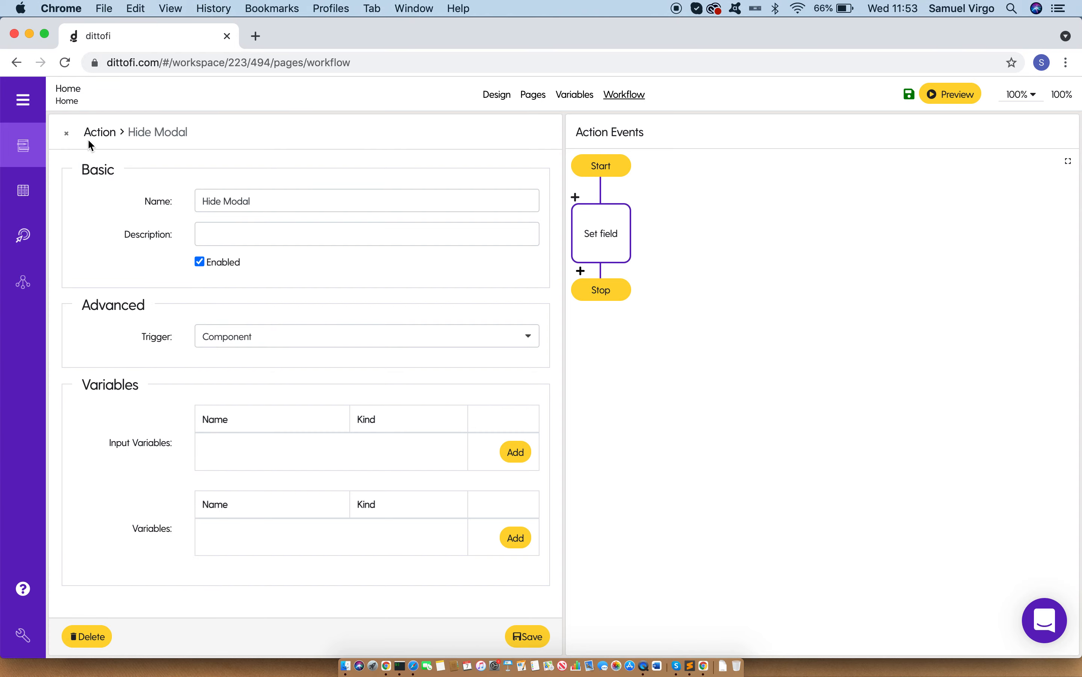
Step: Review the Show Modal action's Set field event and the initial values of the TrueCheckbox and FalseCheckbox variables
{"action": "left_click", "coordinate": [68, 135]}
{"action": "left_click", "coordinate": [347, 237]}
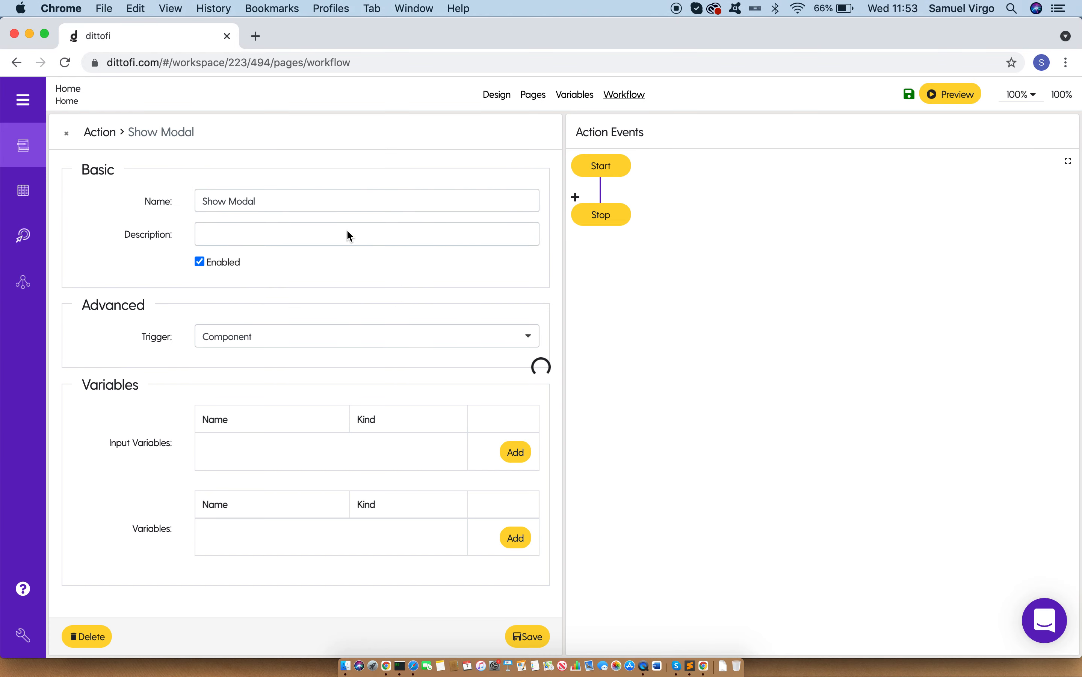
{"action": "left_click", "coordinate": [580, 244]}
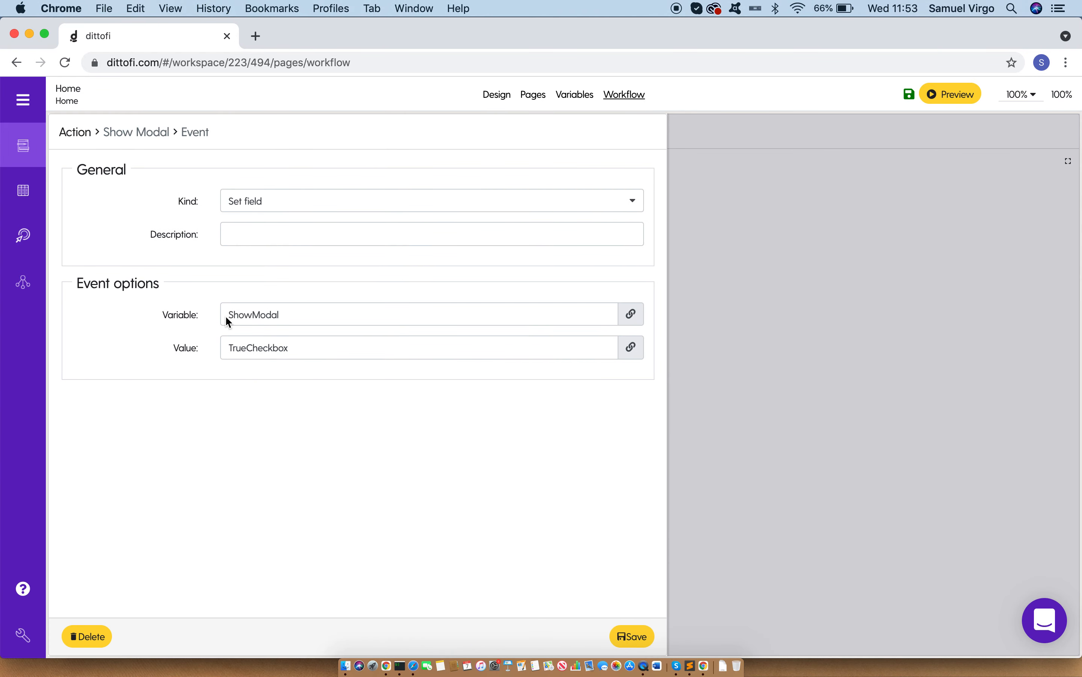
{"action": "left_click_drag", "start_coordinate": [228, 321], "coordinate": [309, 320]}
{"action": "left_click_drag", "start_coordinate": [231, 347], "coordinate": [392, 352]}
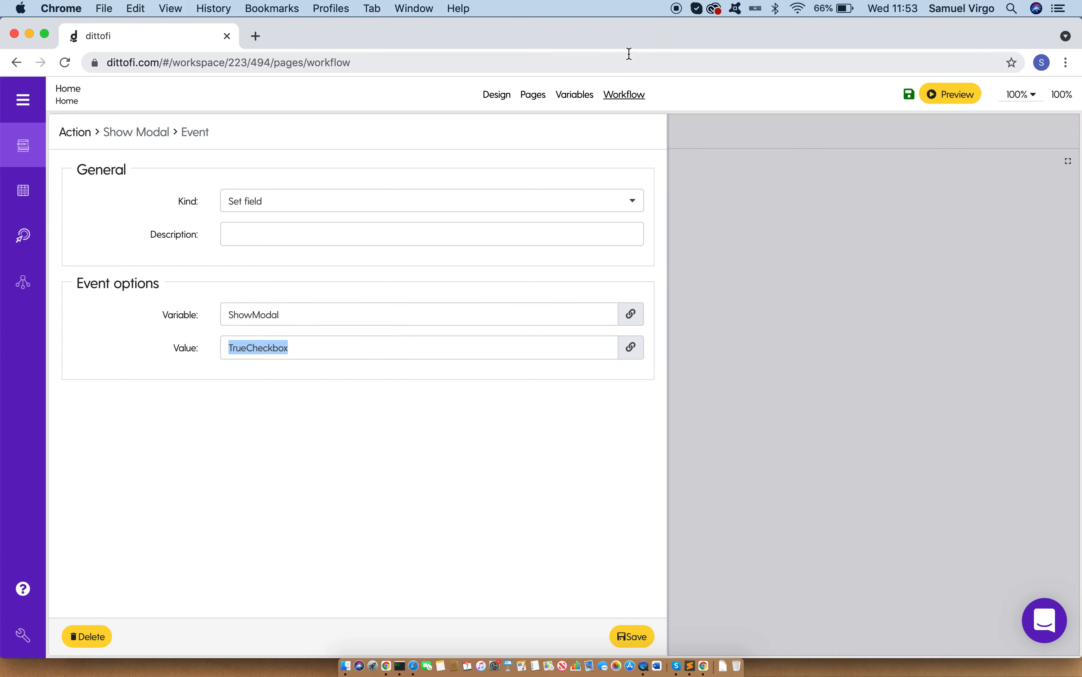
{"action": "left_click", "coordinate": [575, 94]}
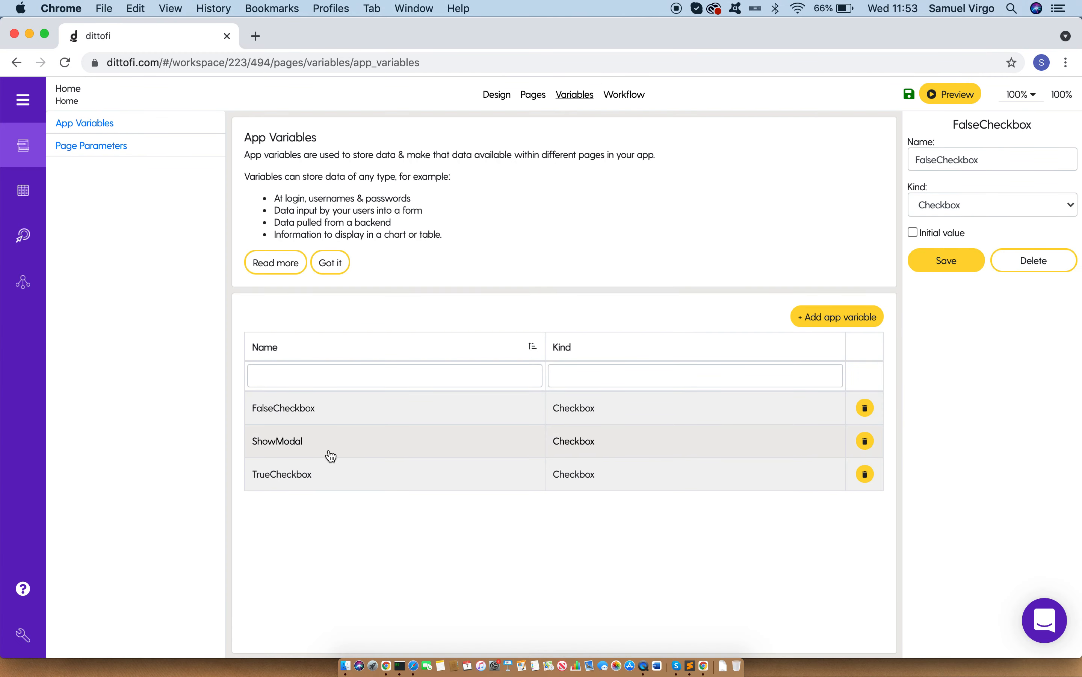
{"action": "left_click", "coordinate": [321, 475]}
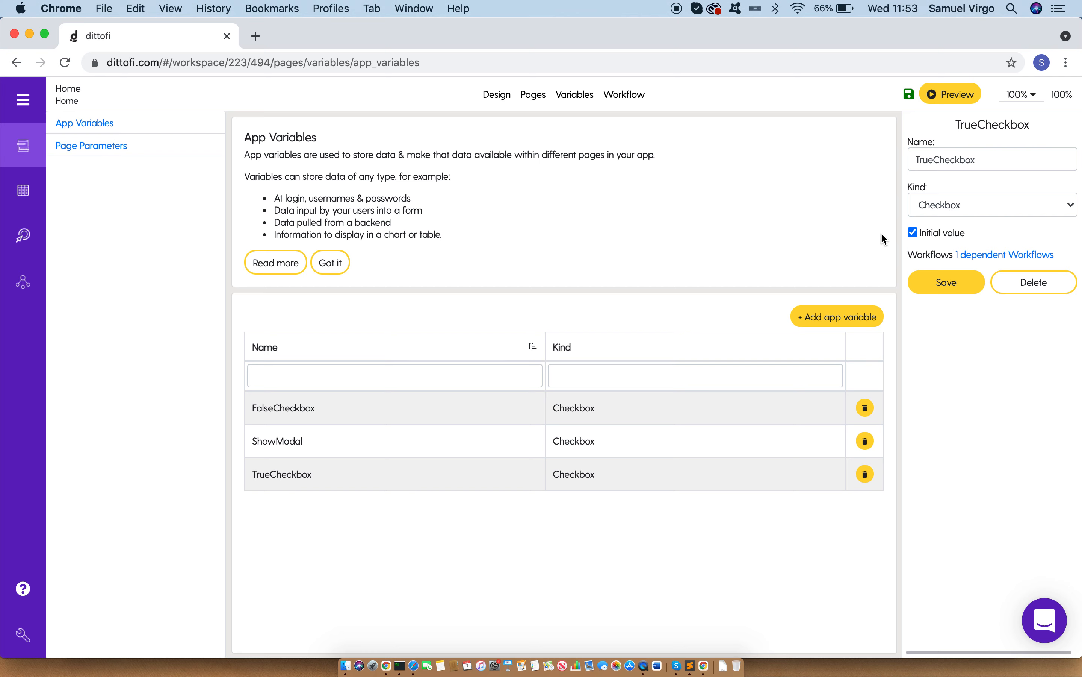
{"action": "left_click", "coordinate": [326, 411]}
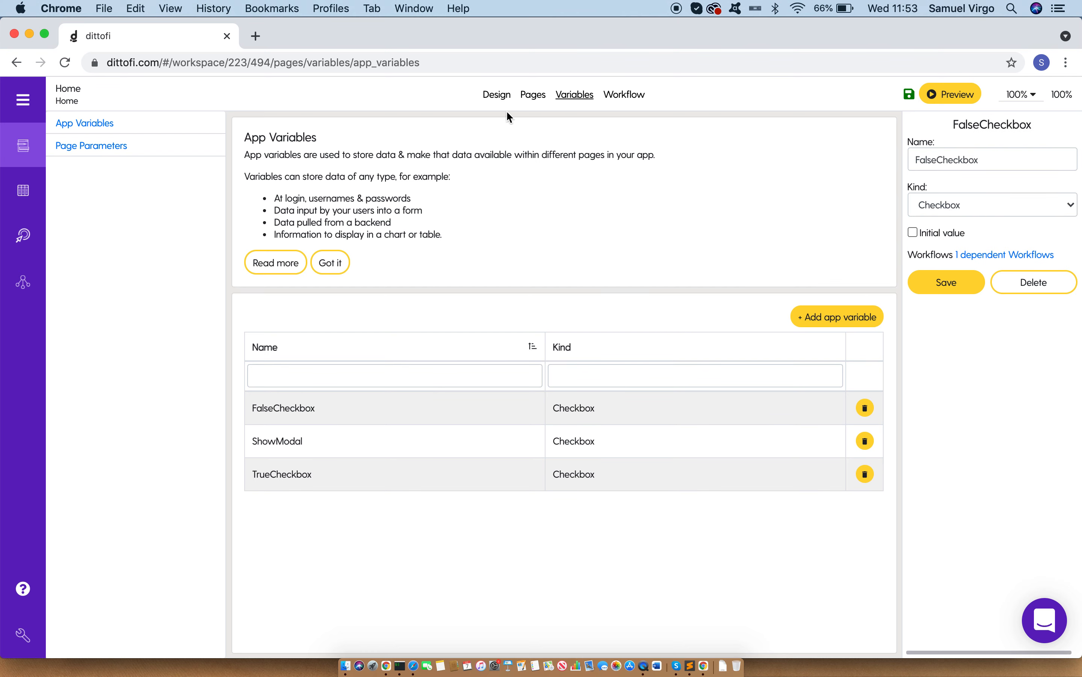
Step: Add a workflow to the page's Show Modal button with the onclick trigger running the Show Modal action
{"action": "left_click", "coordinate": [500, 103]}
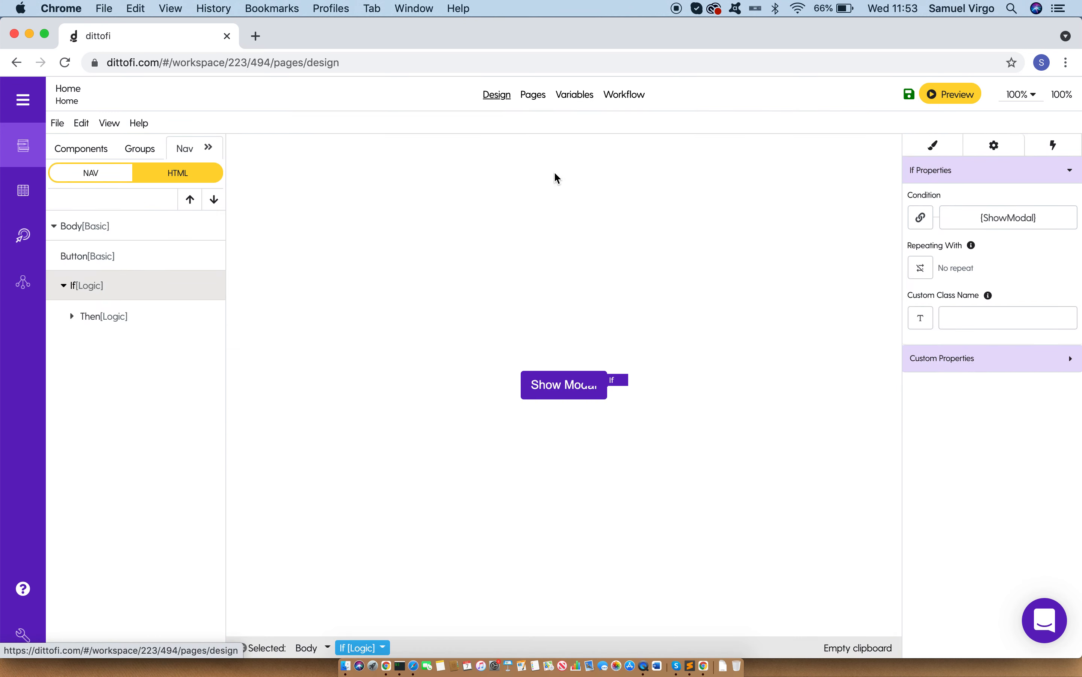
{"action": "left_click", "coordinate": [556, 394]}
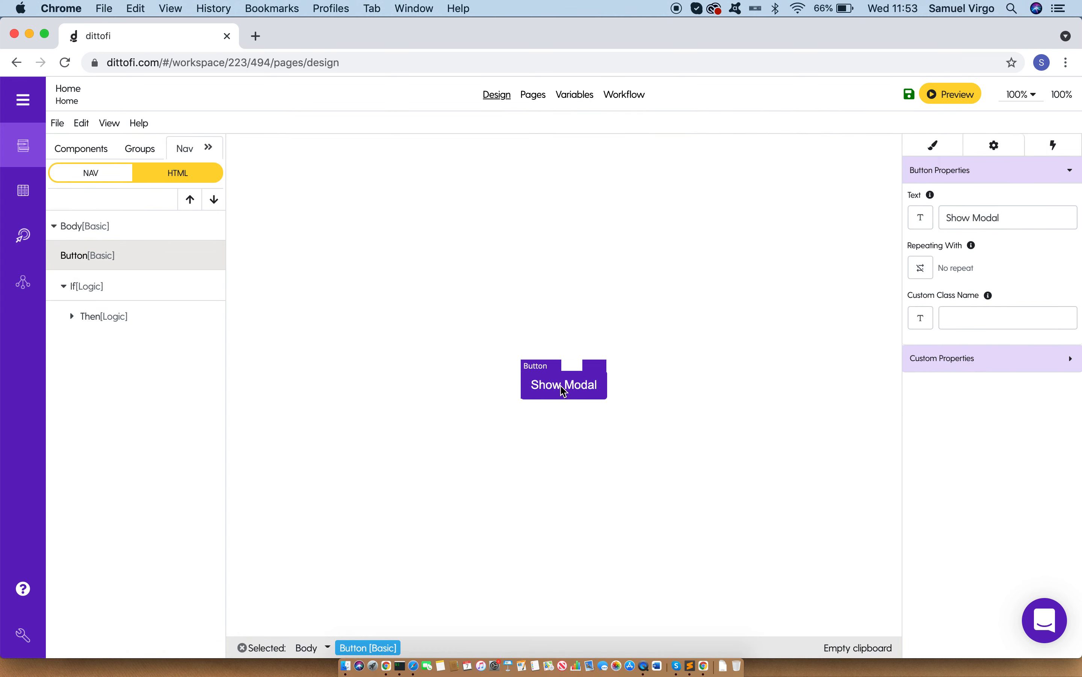
{"action": "left_click", "coordinate": [1054, 152]}
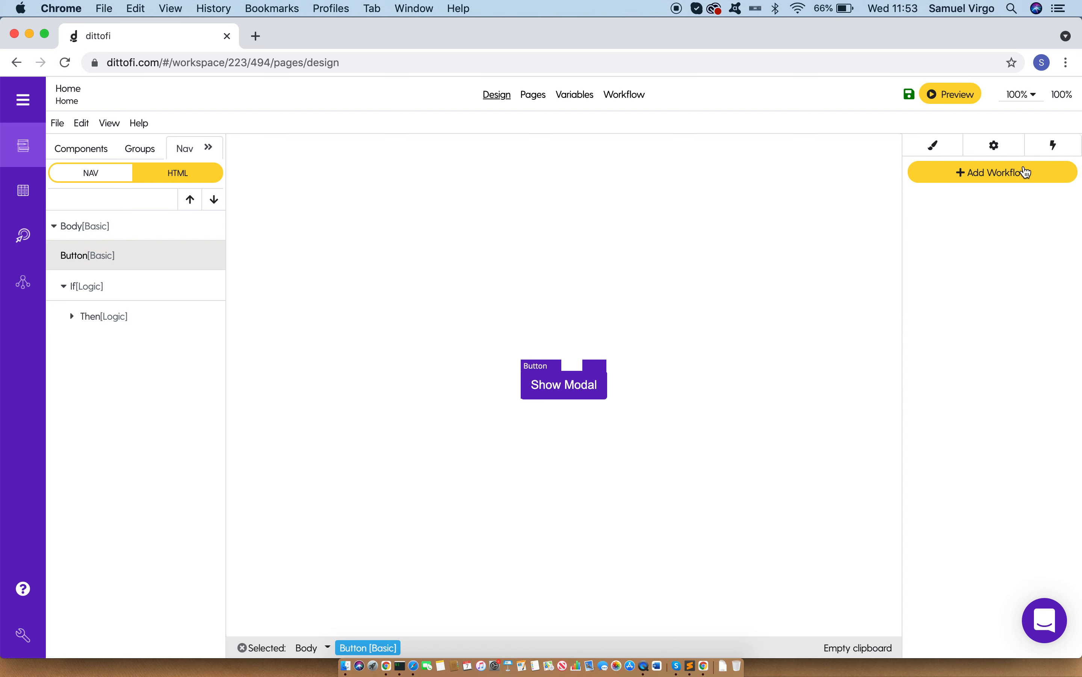
{"action": "left_click", "coordinate": [1007, 181]}
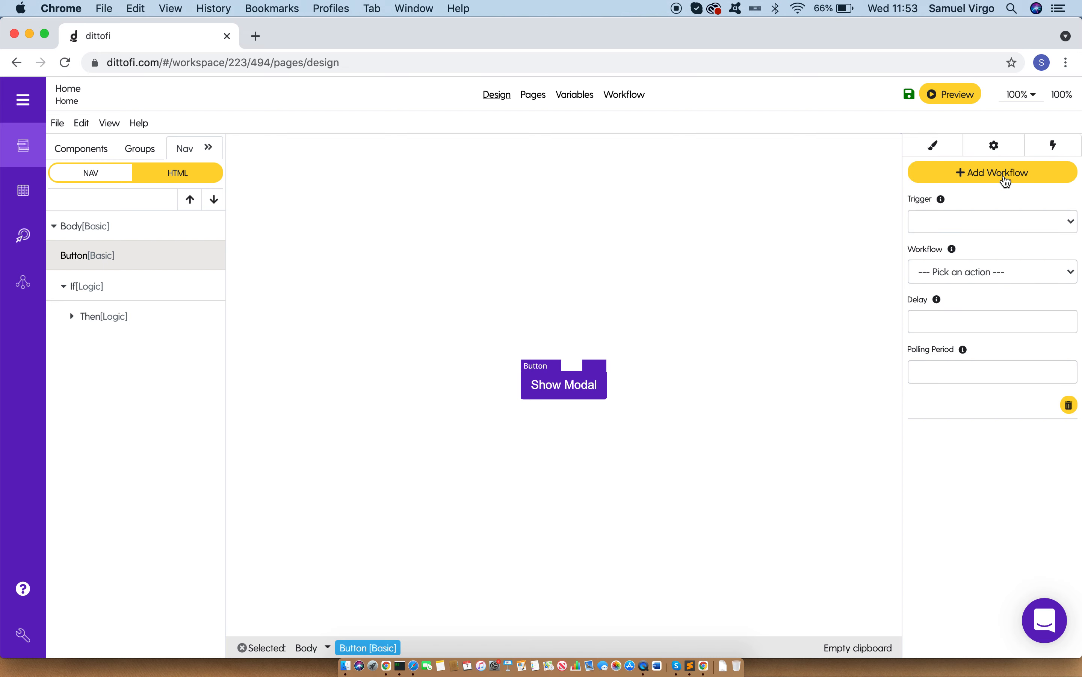
{"action": "left_click", "coordinate": [963, 224]}
{"action": "left_click", "coordinate": [963, 211]}
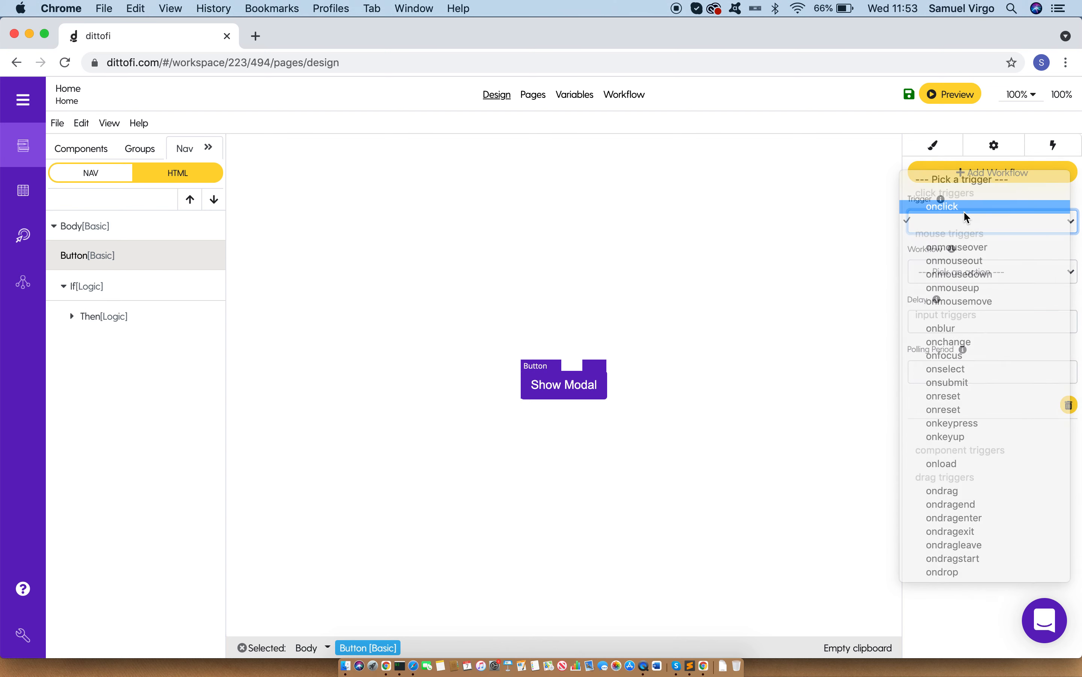
{"action": "left_click", "coordinate": [963, 272]}
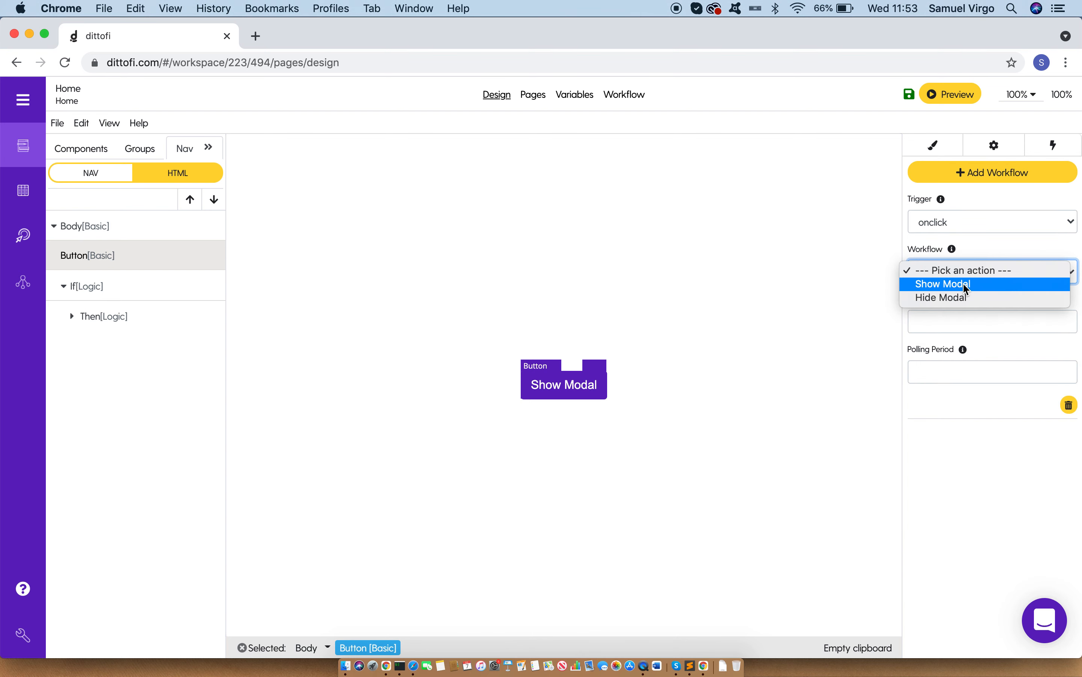
{"action": "left_click", "coordinate": [964, 284]}
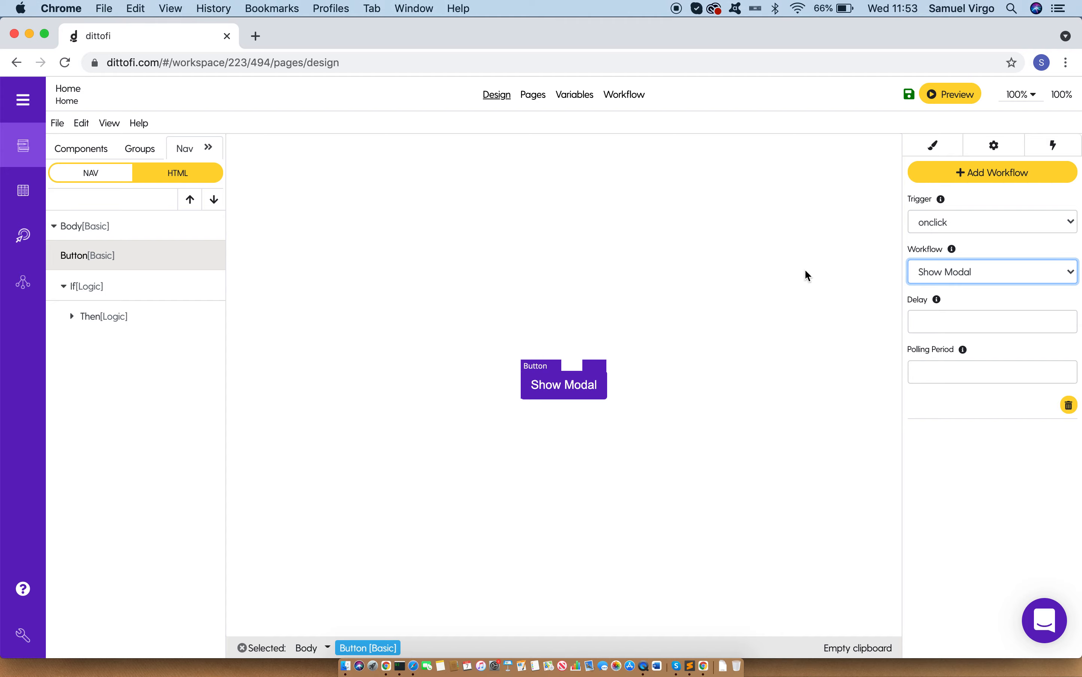
Step: Generate the app's code without entering a note
{"action": "left_click", "coordinate": [23, 100]}
{"action": "left_click", "coordinate": [158, 249]}
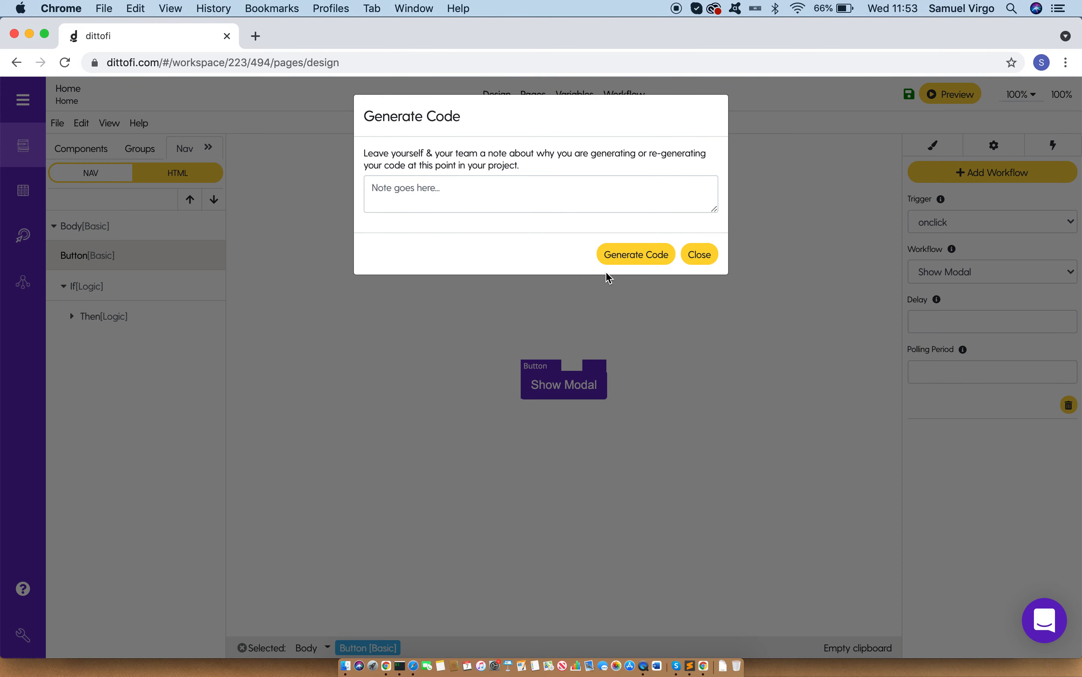
{"action": "left_click", "coordinate": [630, 261]}
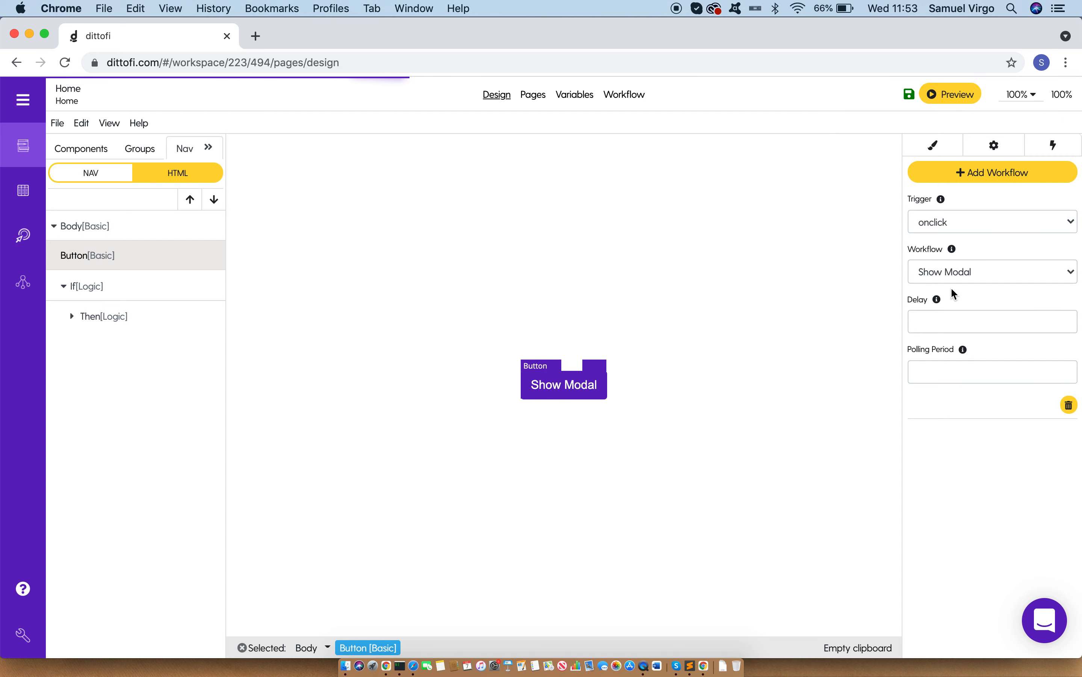
Step: Review the Show Modal event's variable and value, the If component's condition and the blocks nested under its Then branch
{"action": "left_click", "coordinate": [630, 95]}
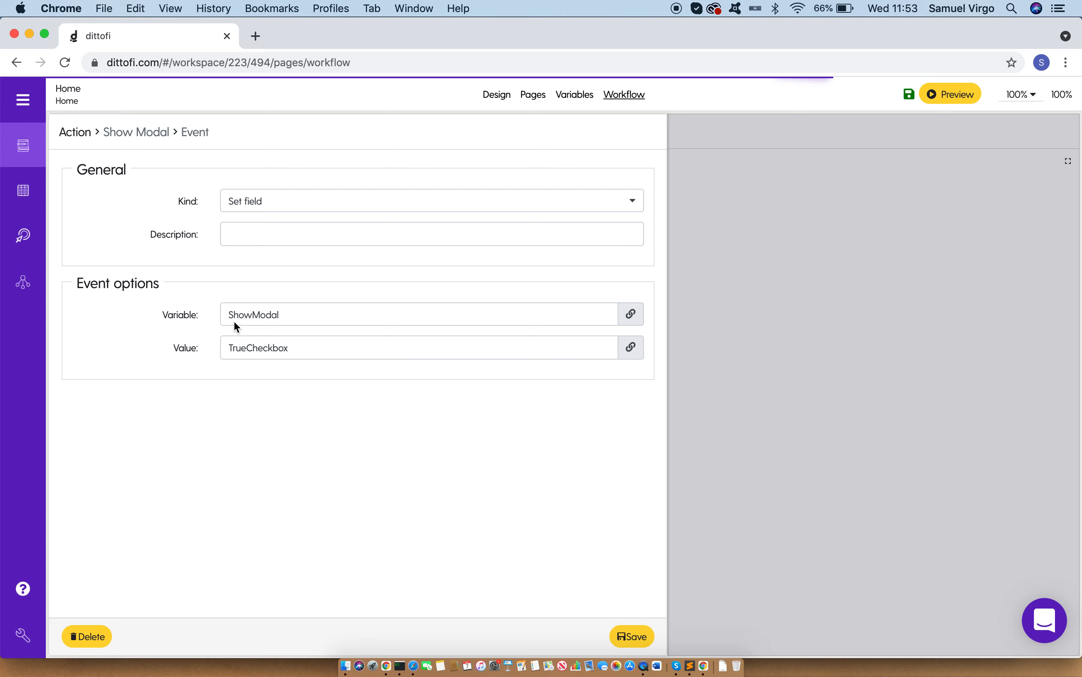
{"action": "left_click_drag", "start_coordinate": [288, 319], "coordinate": [315, 316]}
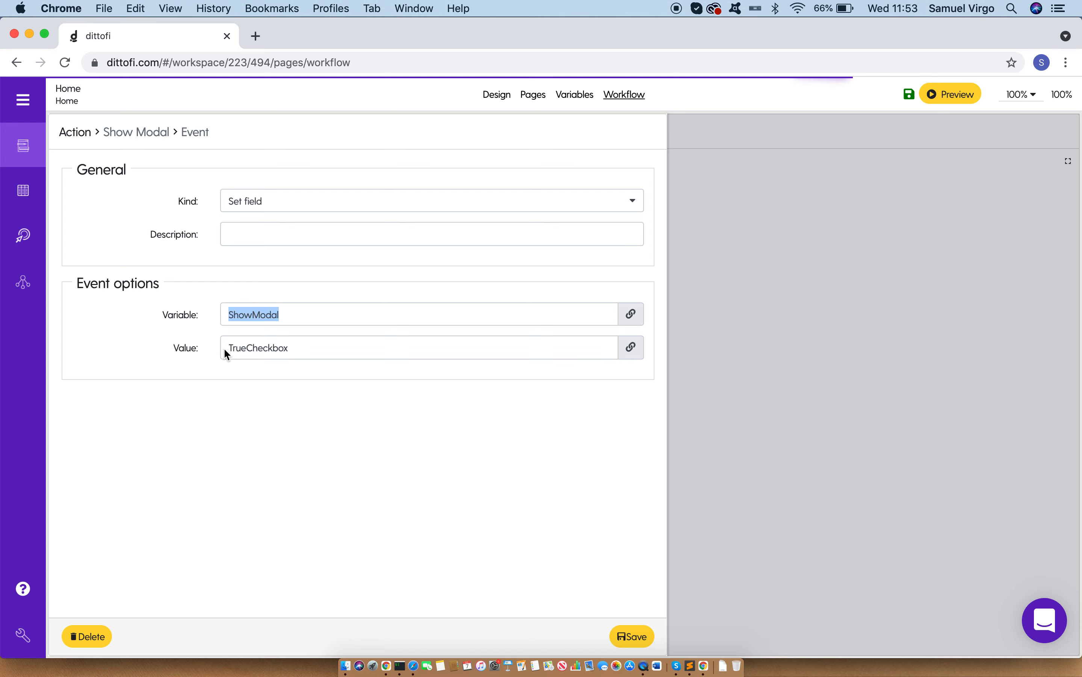
{"action": "left_click_drag", "start_coordinate": [224, 348], "coordinate": [320, 354]}
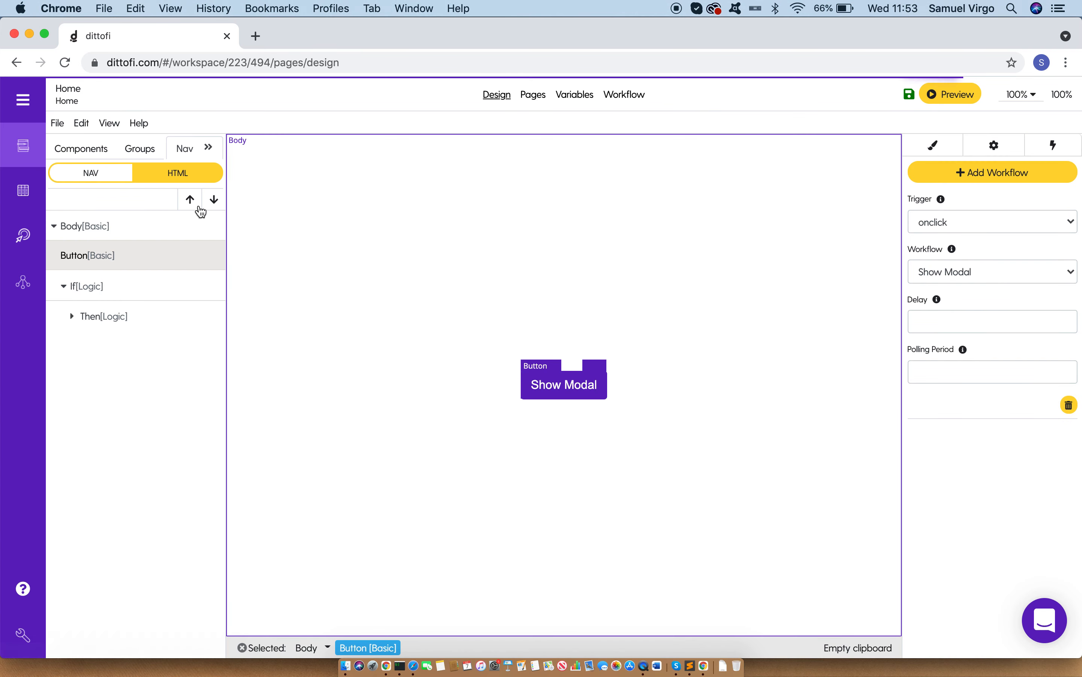
{"action": "left_click", "coordinate": [99, 286]}
{"action": "left_click", "coordinate": [998, 148]}
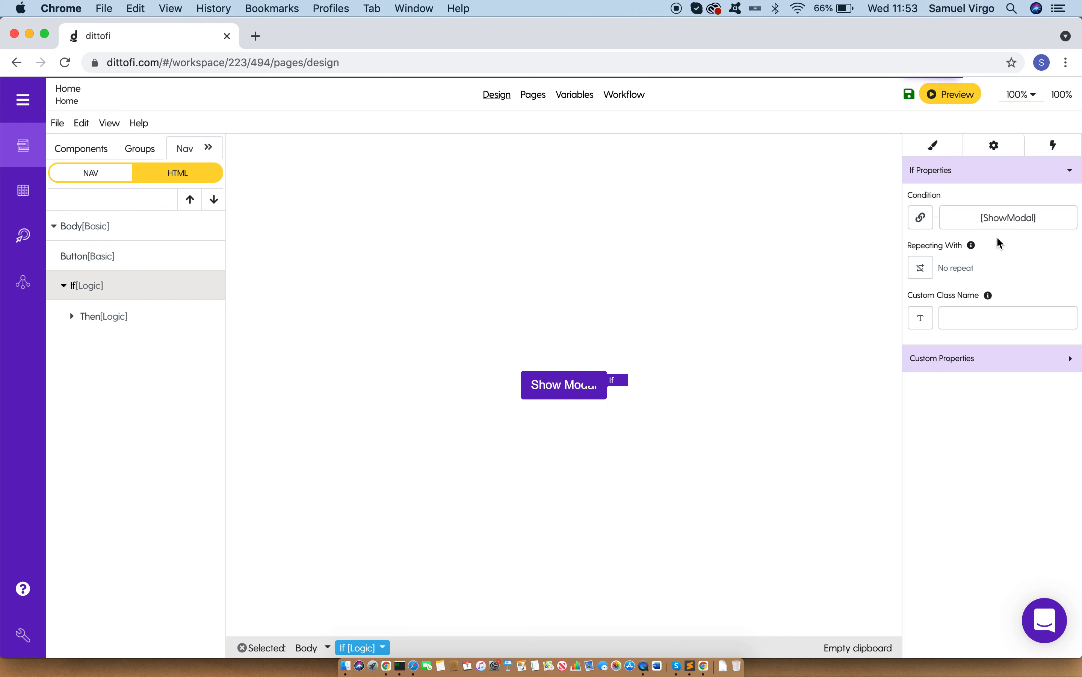
{"action": "left_click", "coordinate": [75, 316]}
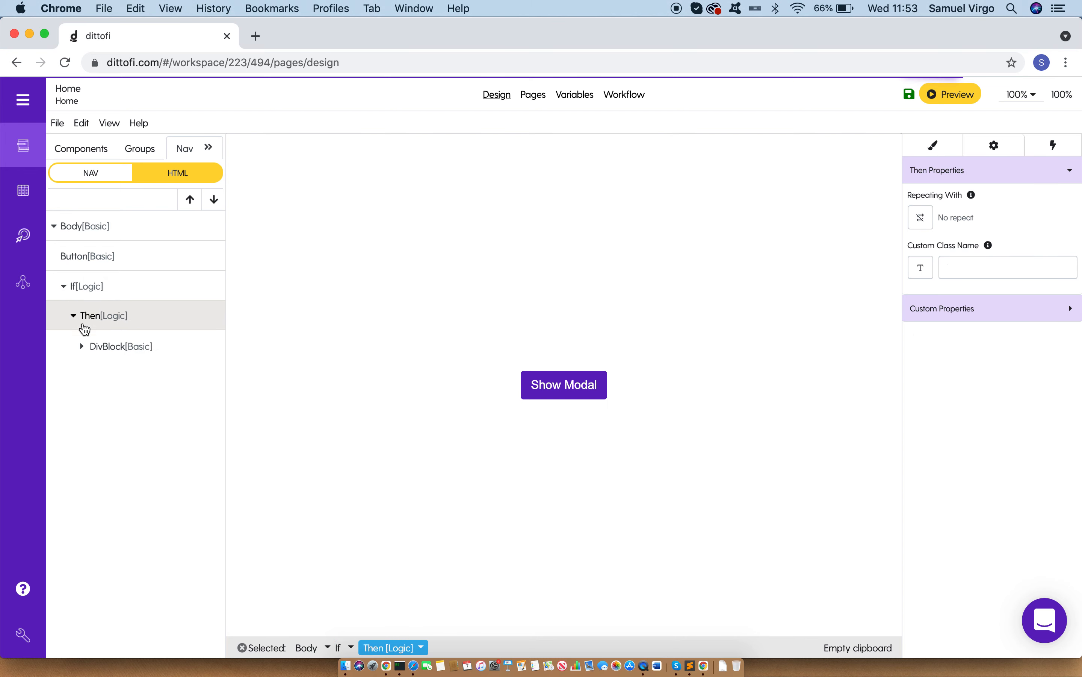
{"action": "left_click", "coordinate": [82, 347]}
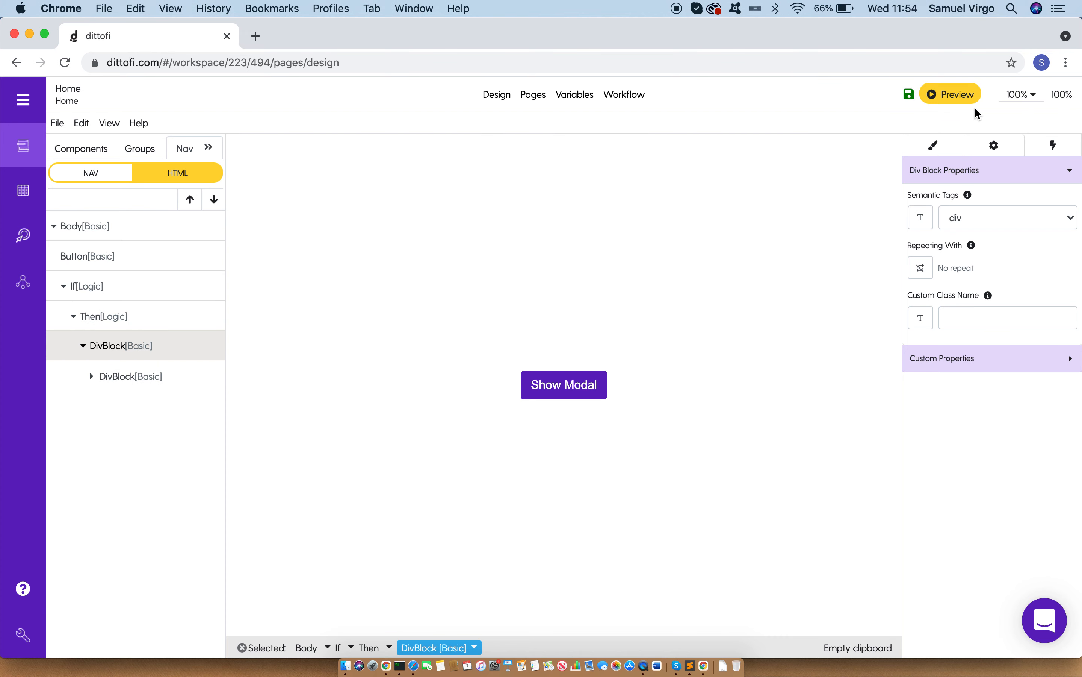
Step: Preview the app in the browser and test opening the popup with the Show Modal button
{"action": "left_click", "coordinate": [966, 96]}
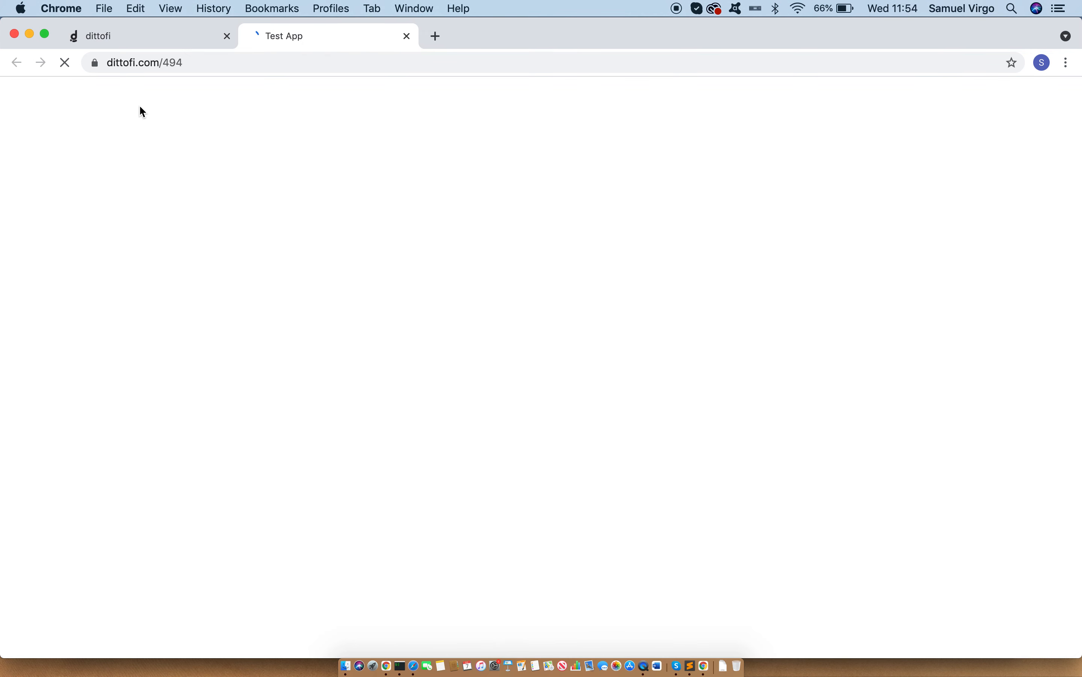
{"action": "left_click", "coordinate": [548, 363]}
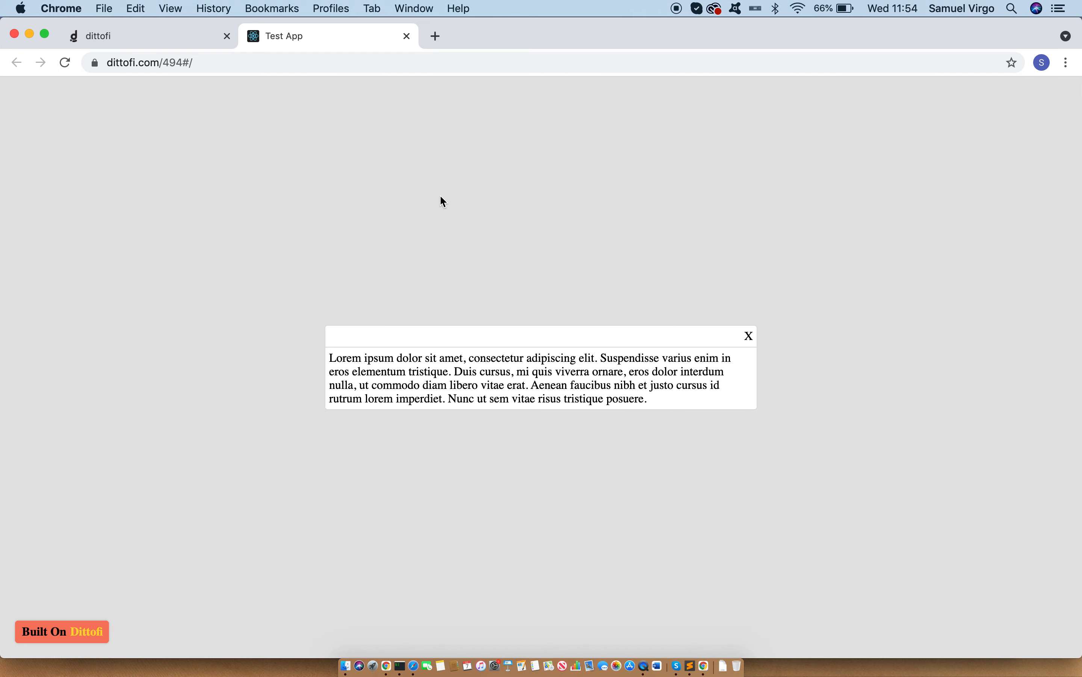
{"action": "left_click", "coordinate": [192, 48]}
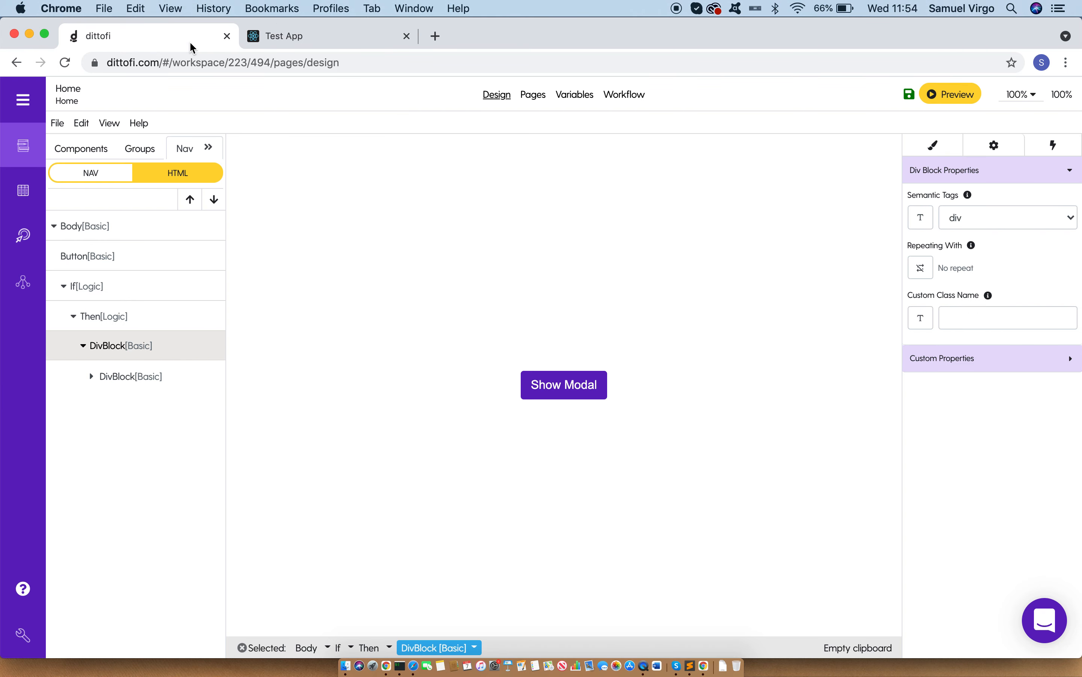
{"action": "left_click", "coordinate": [352, 47]}
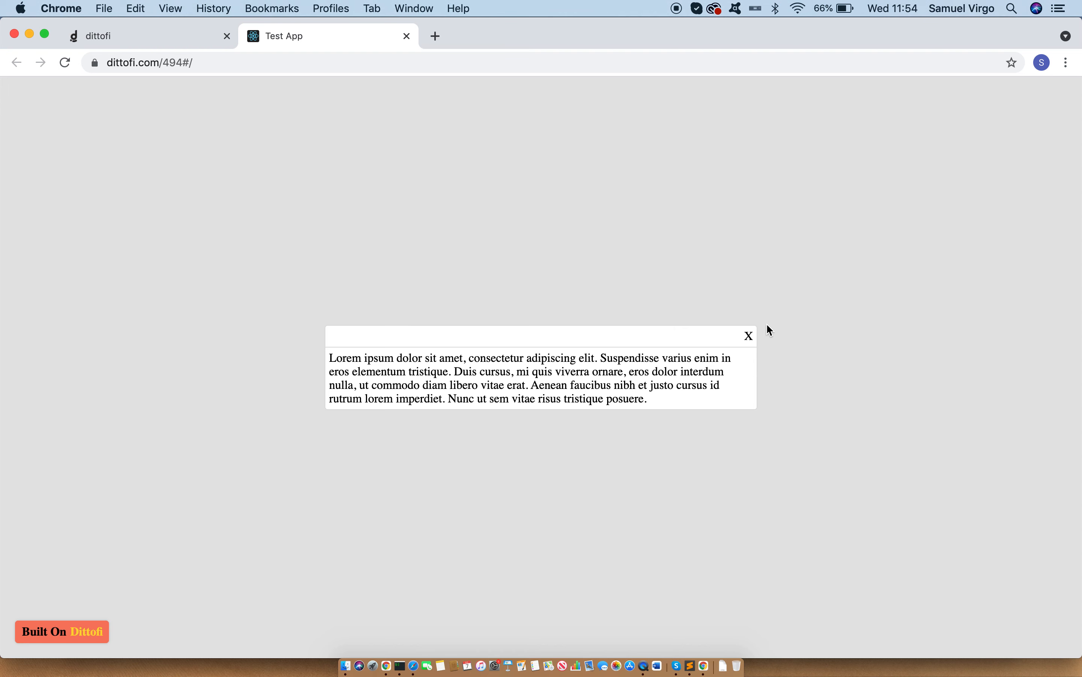